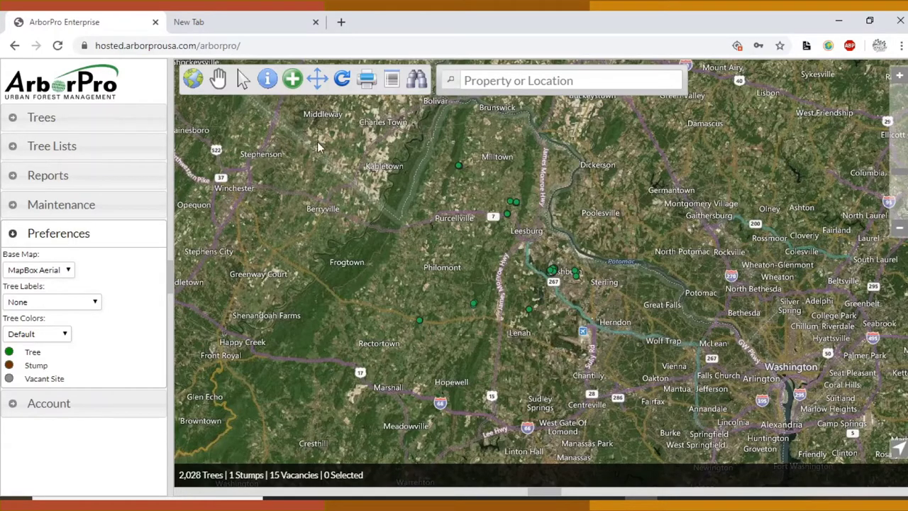
left_click_drag(97, 45, 240, 49)
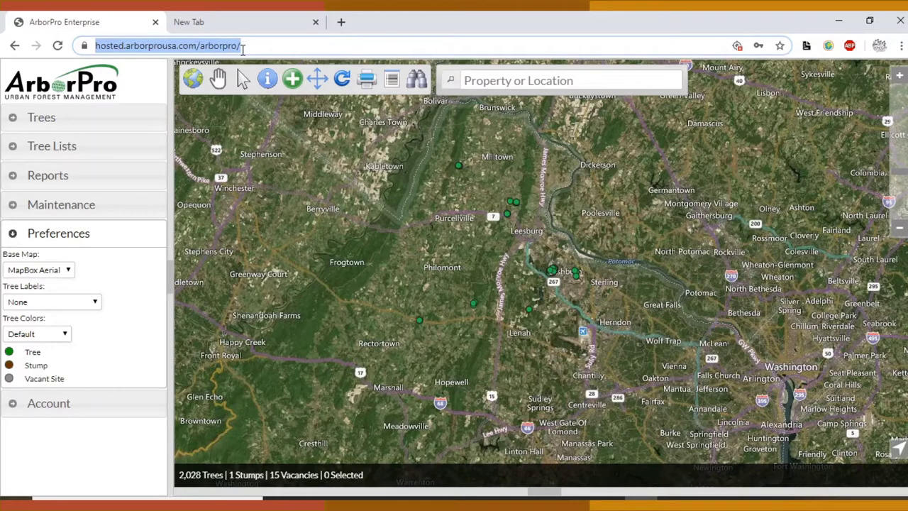
left_click(291, 41)
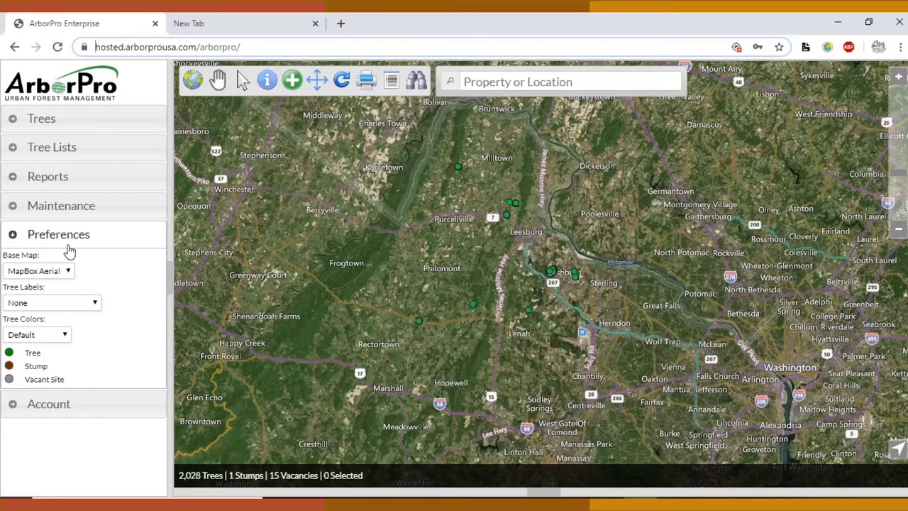
Set the tree labels on the map to Tree ID.
left_click(32, 303)
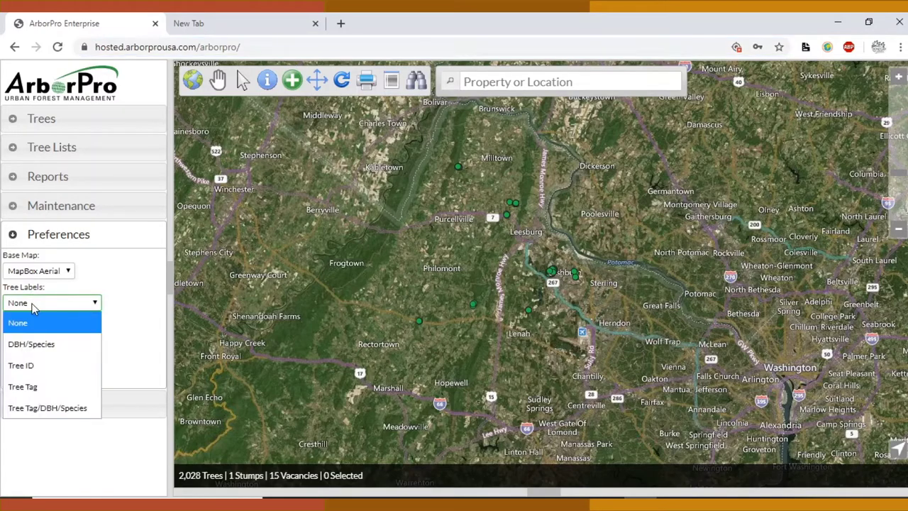
left_click(28, 365)
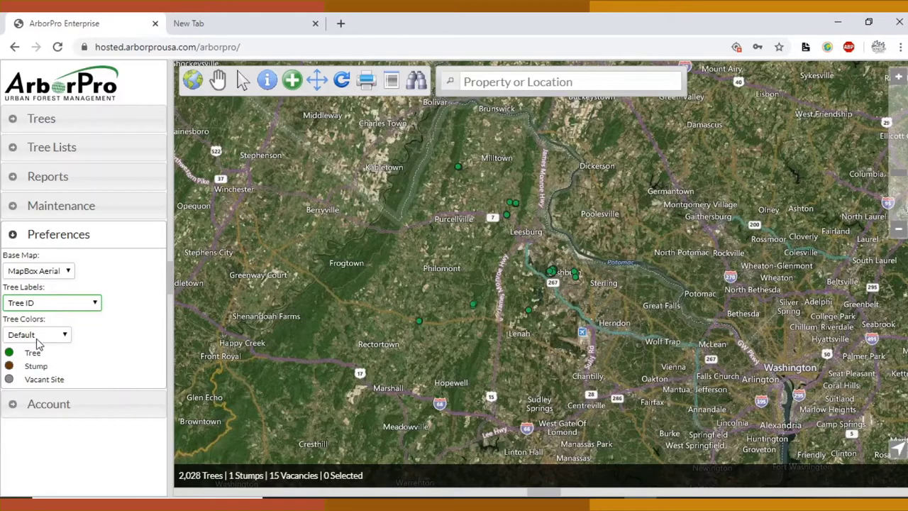
Examine the Tree ID labels on the individual trees along Kirkland St and Middlebury St.
left_click(898, 76)
left_click(898, 77)
left_click(898, 77)
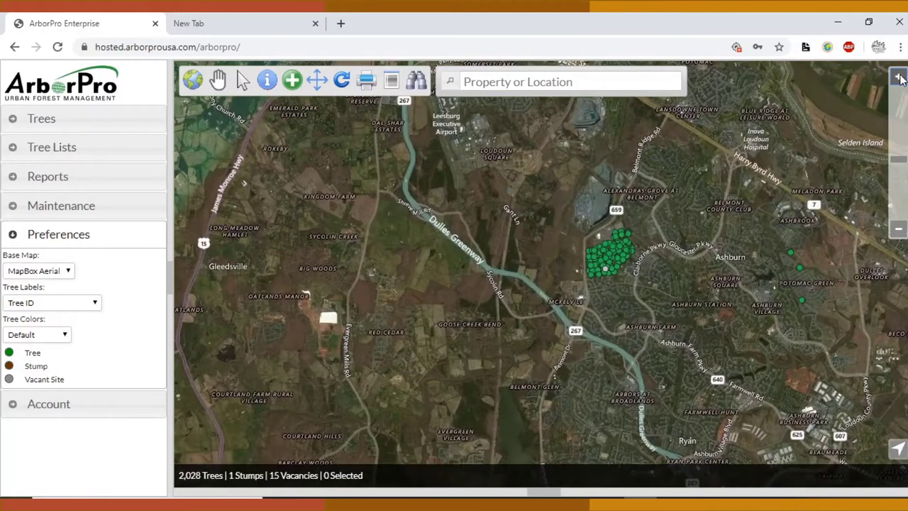
scroll(764, 198, "up", 5)
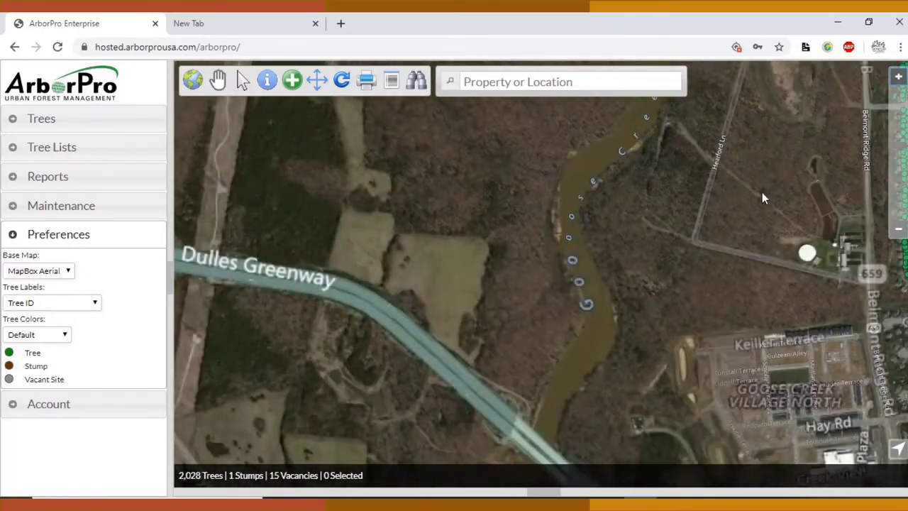
left_click_drag(764, 198, 514, 228)
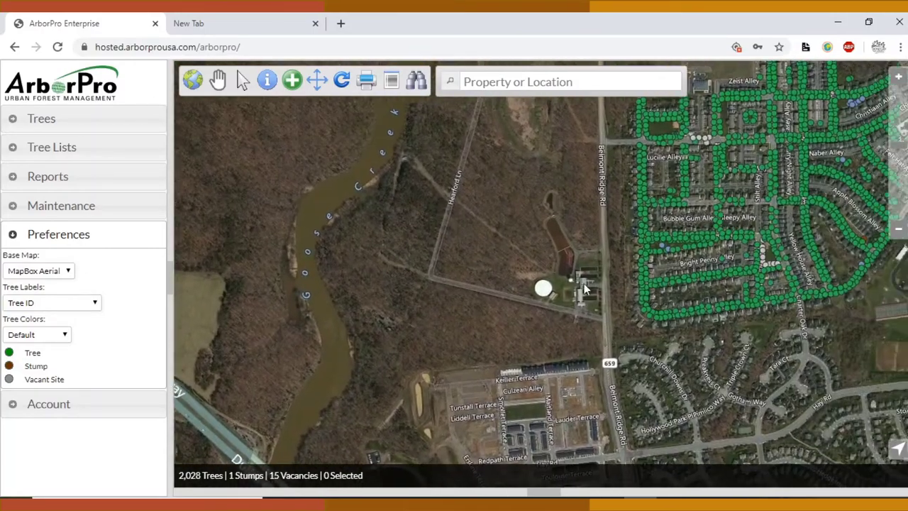
left_click_drag(586, 288, 403, 272)
left_click(899, 76)
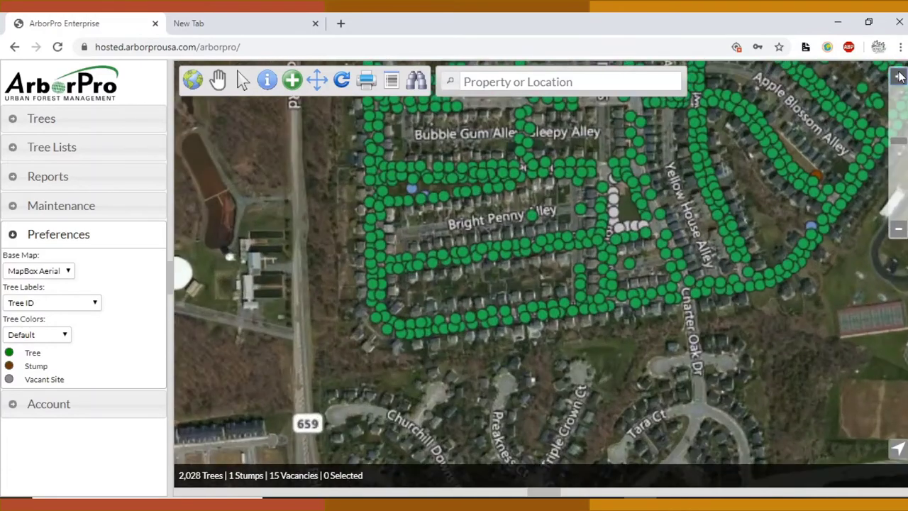
left_click(898, 77)
left_click(899, 77)
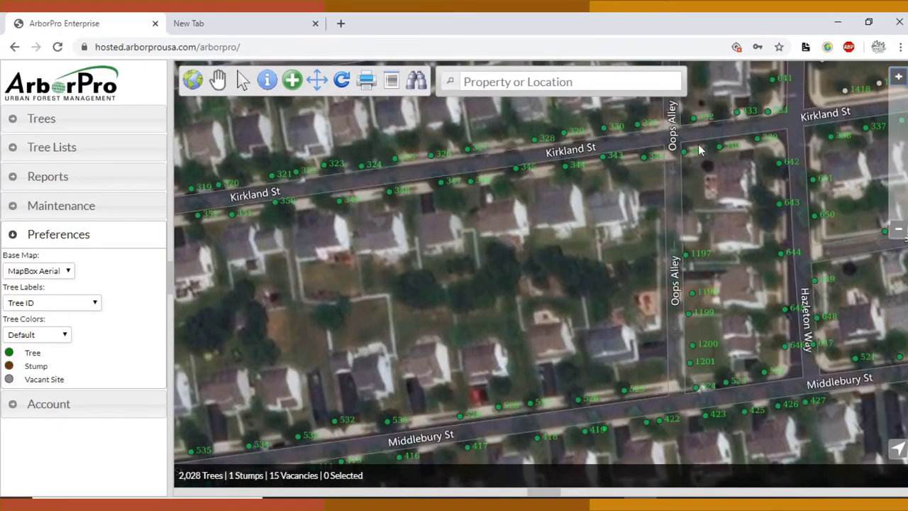
Locate the Potomac Green property through the property search and clear the highlight around its trees.
left_click(498, 85)
type("potoma")
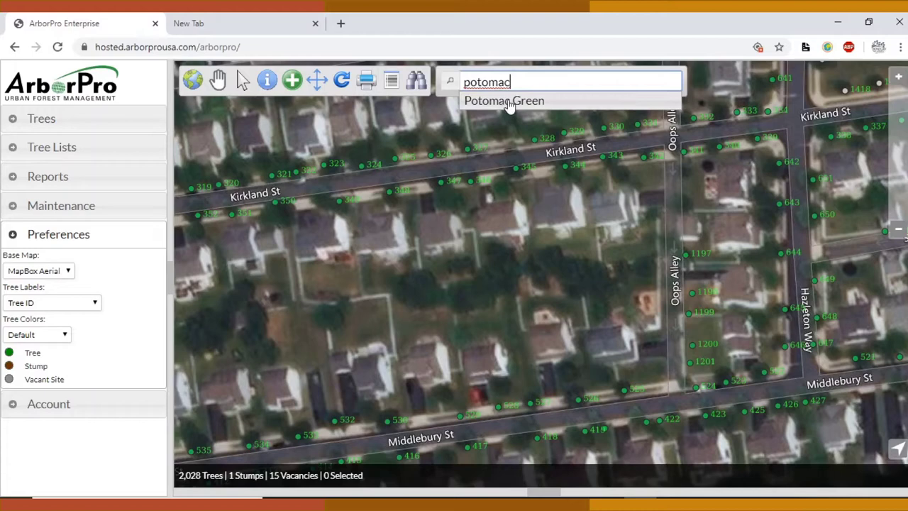
type("c")
left_click(505, 102)
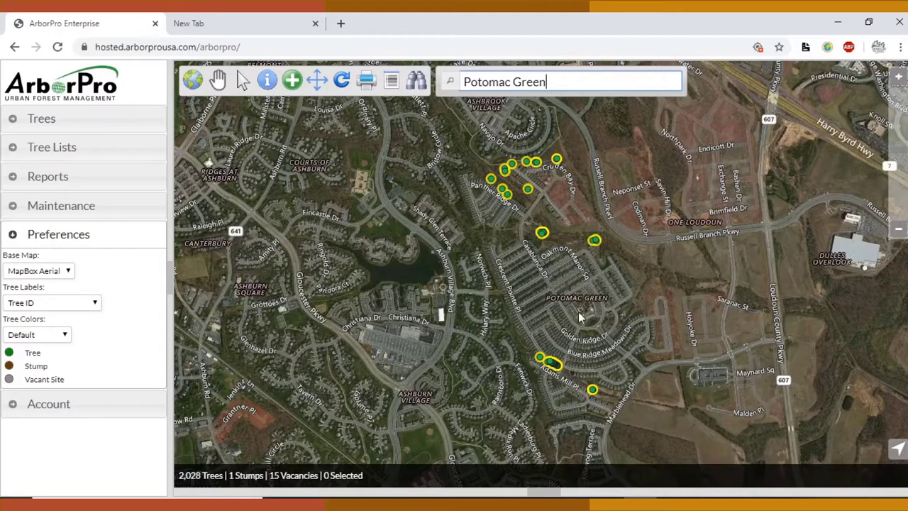
left_click(345, 84)
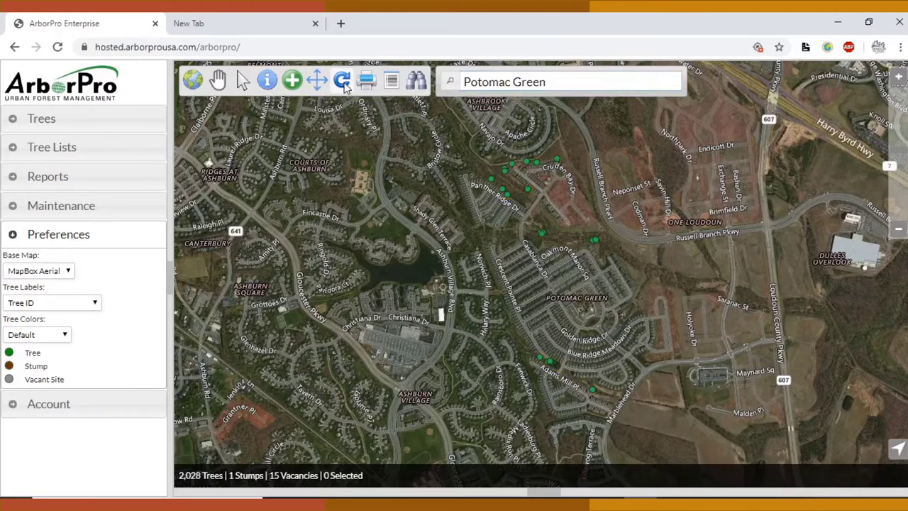
Select the trees along the northern edge of Potomac Green, from west of Oyster Reef Pl to Cruden Bay Dr.
left_click(243, 80)
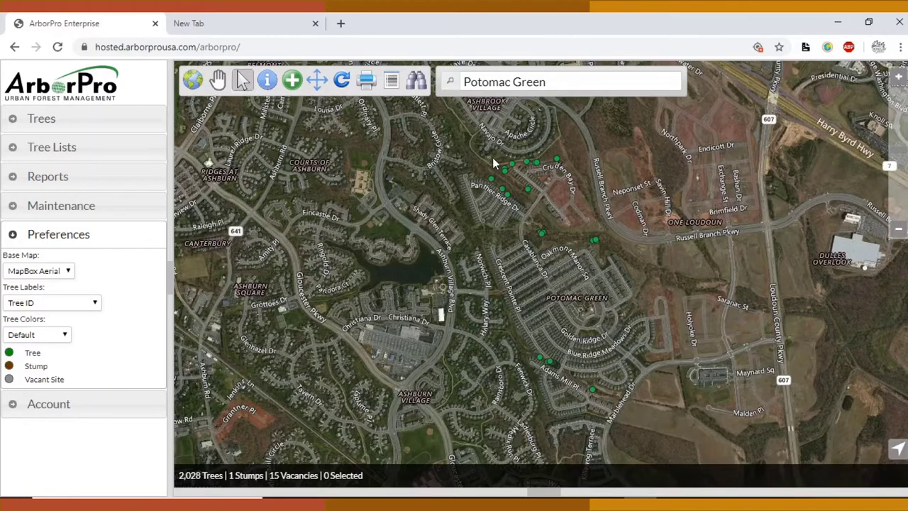
left_click(511, 165)
left_click(504, 171, "shift")
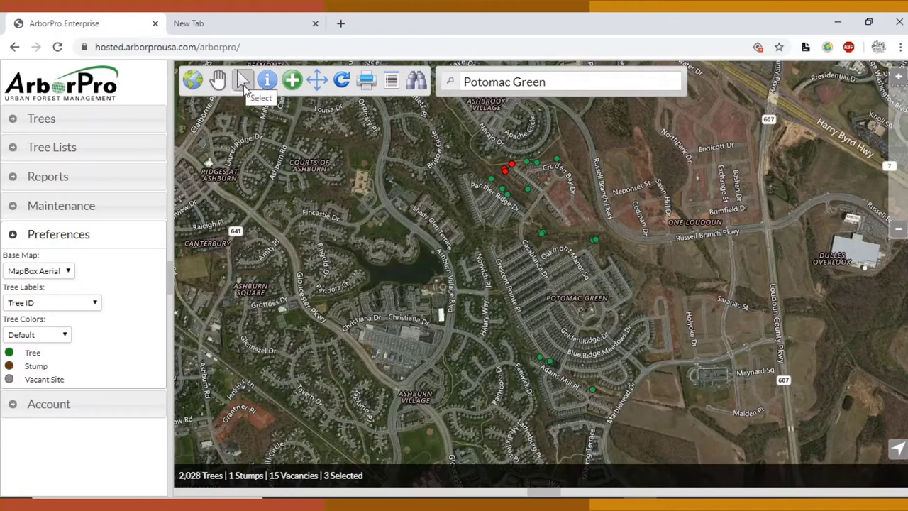
left_click(245, 82)
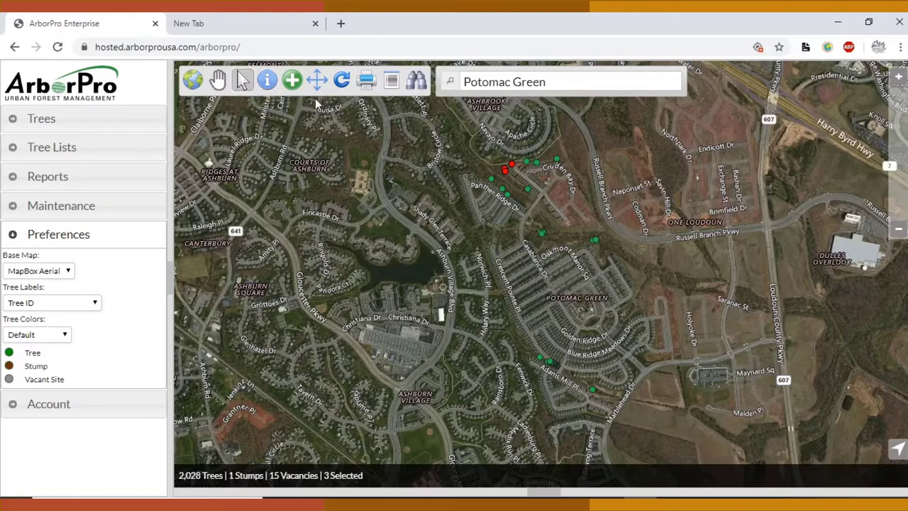
left_click(557, 160, "shift")
left_click(536, 164, "shift")
left_click(528, 164, "shift")
Open the data table of the selected Potomac Green trees and look through their records.
left_click(898, 76)
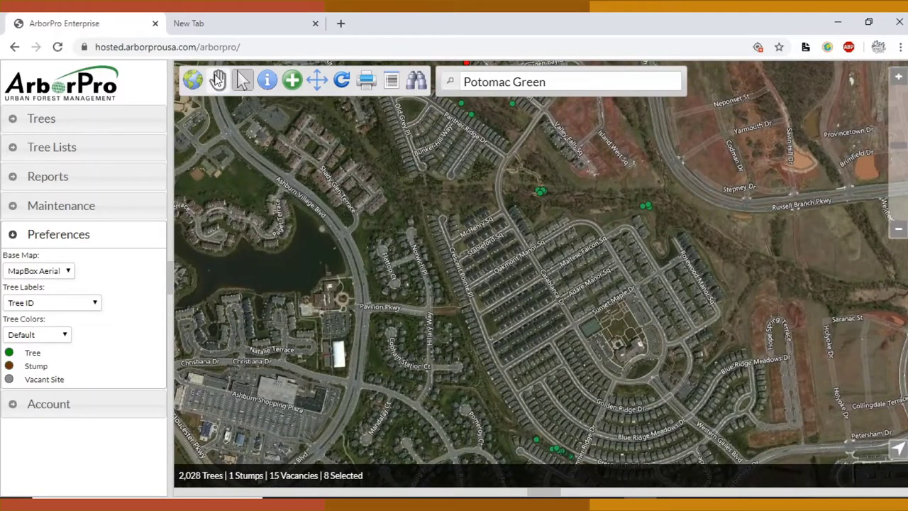
left_click(218, 80)
left_click_drag(488, 137, 472, 288)
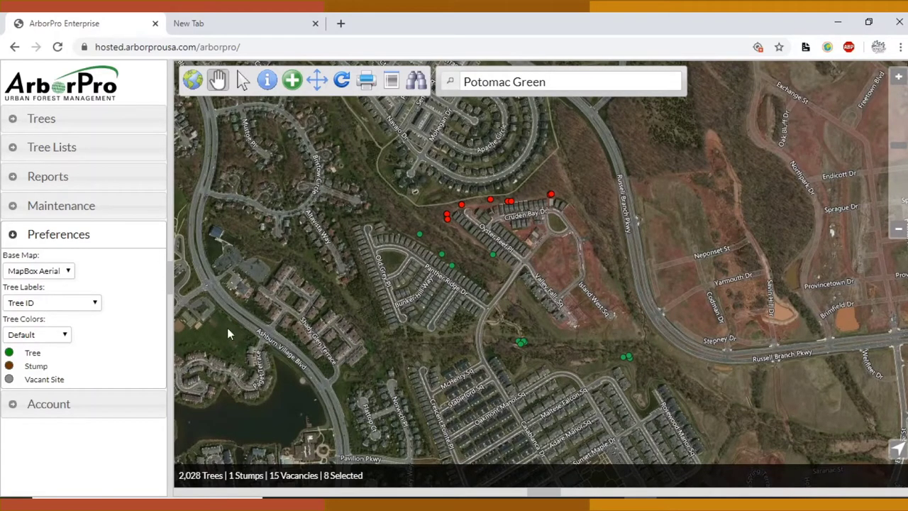
left_click(243, 80)
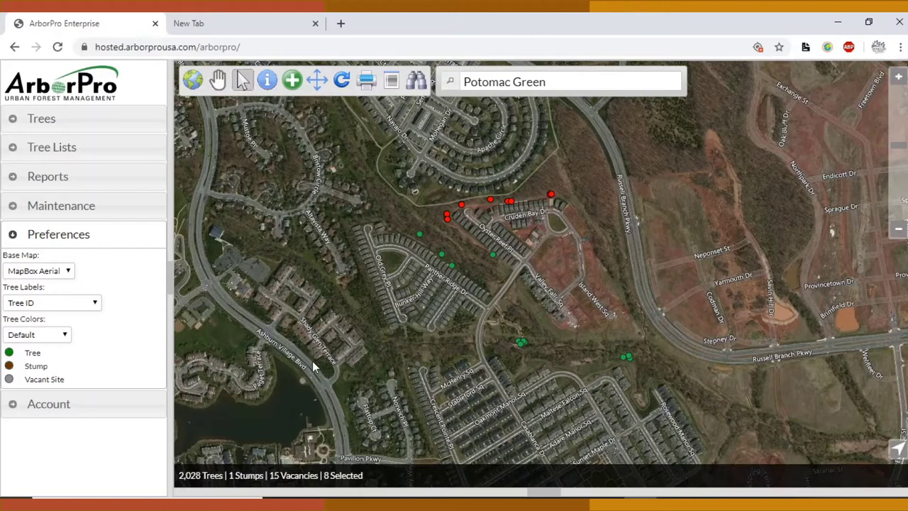
left_click(560, 494)
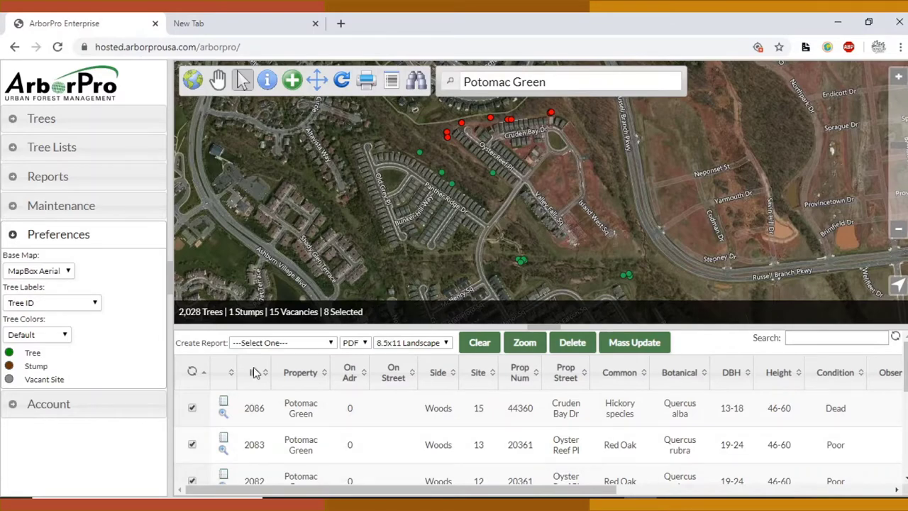
left_click(546, 327)
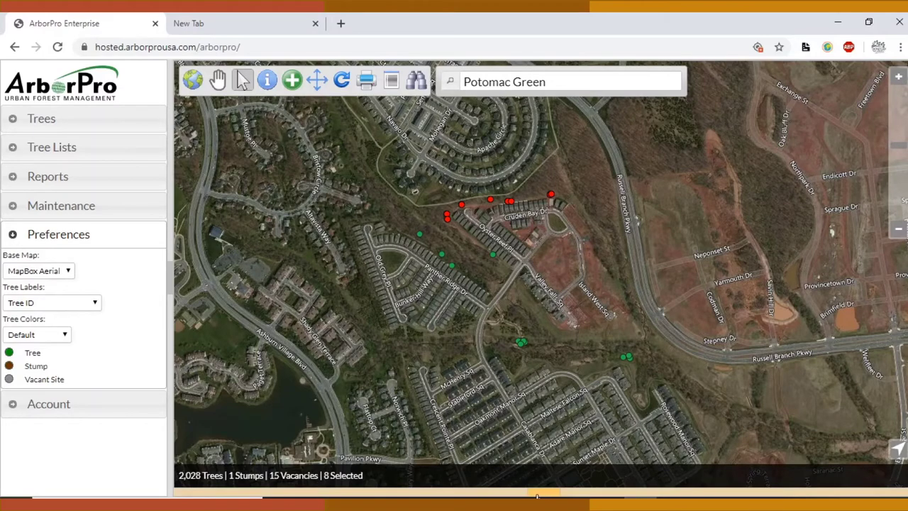
left_click(541, 495)
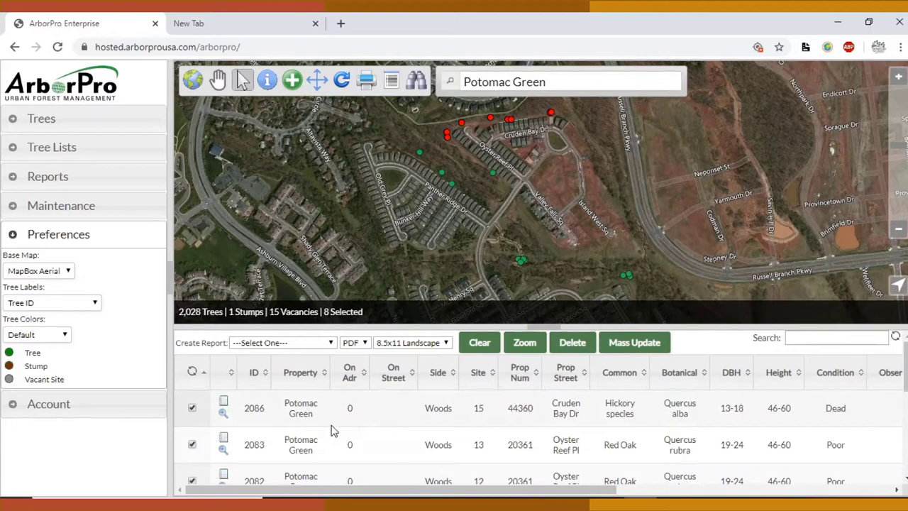
scroll(332, 433, "down", 1)
scroll(332, 436, "down", 5)
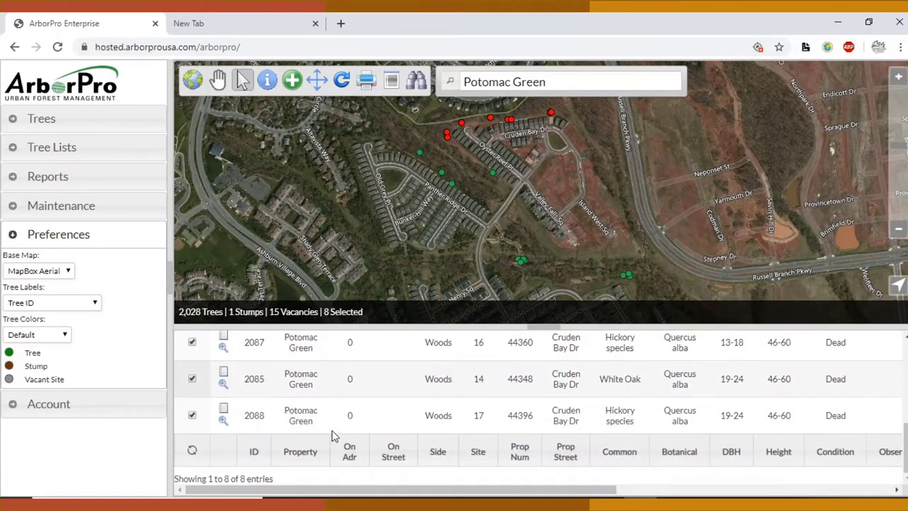
scroll(332, 435, "up", 6)
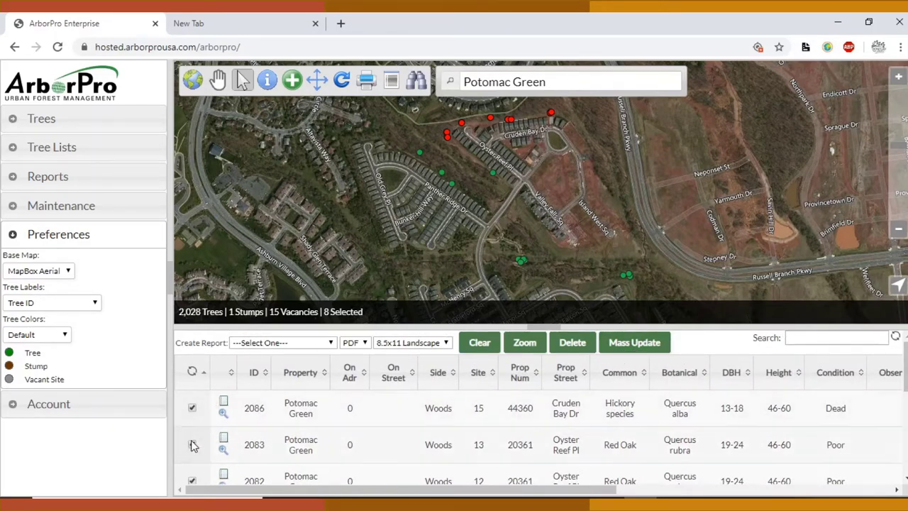
Open a mass update for the selected trees and inspect the available RecMaint and Property options.
left_click(635, 344)
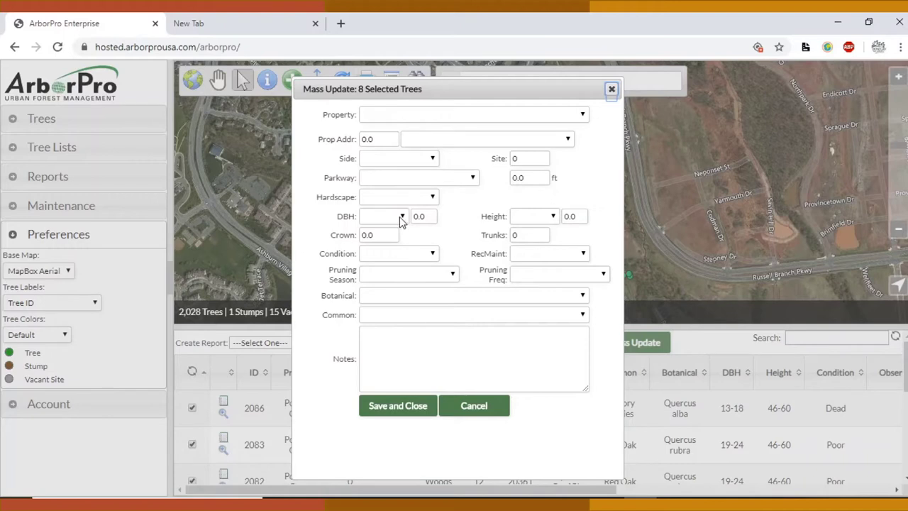
left_click(546, 257)
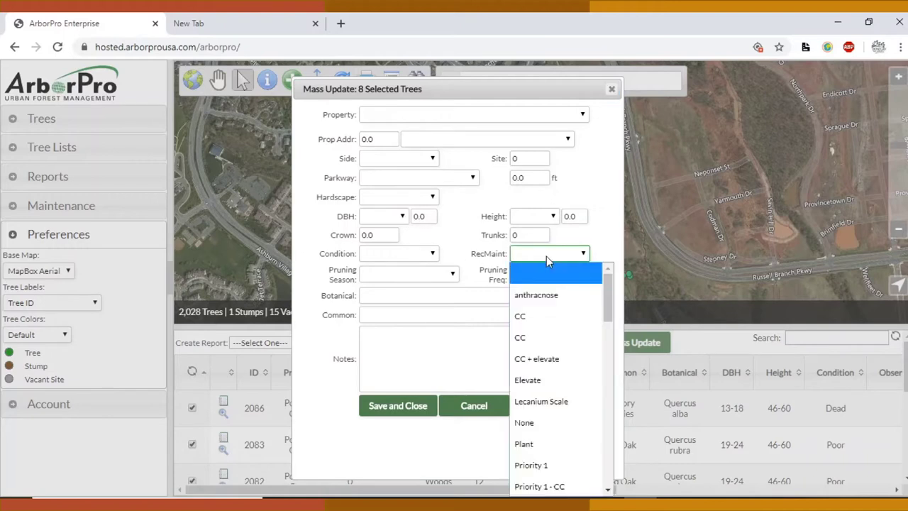
left_click(546, 257)
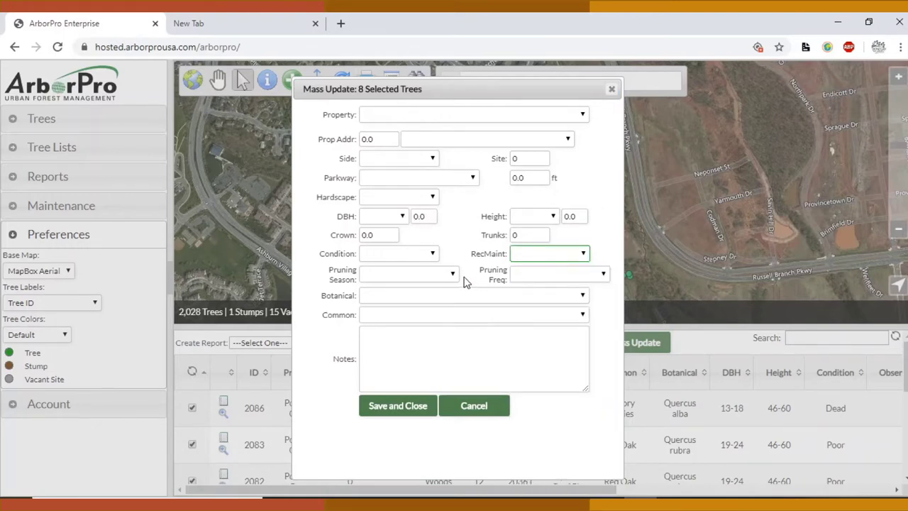
left_click(460, 232)
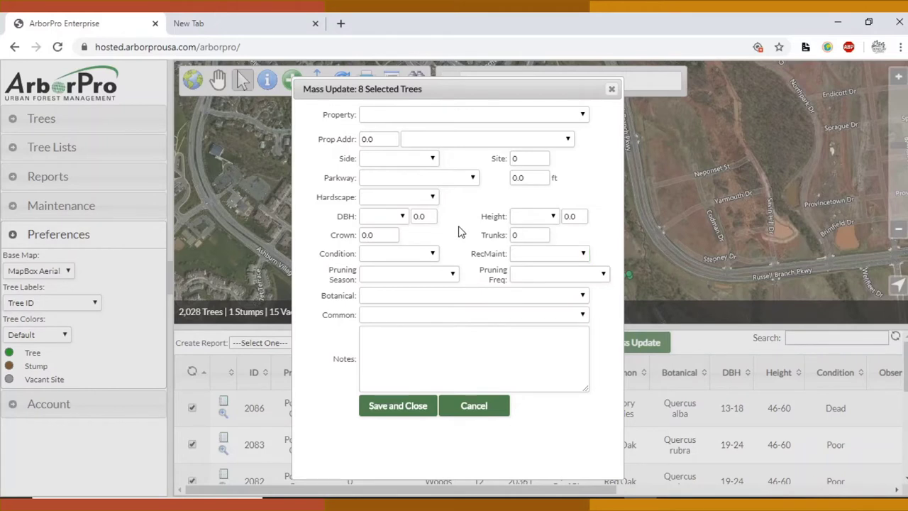
left_click(447, 116)
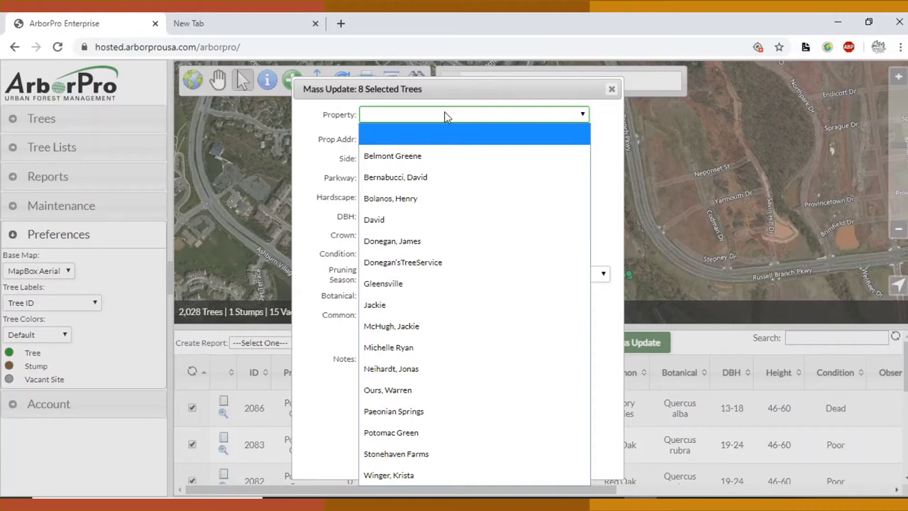
left_click(447, 116)
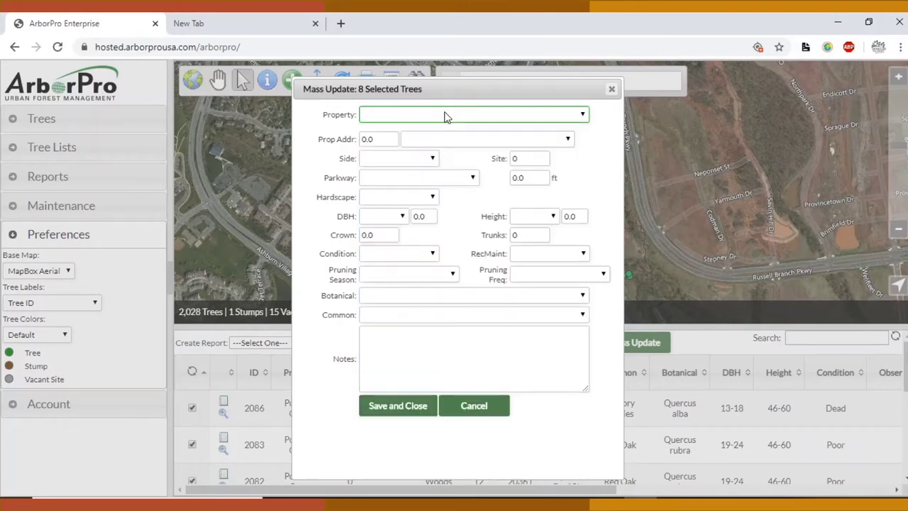
Look through the street options available for the property address in the mass update.
left_click(497, 145)
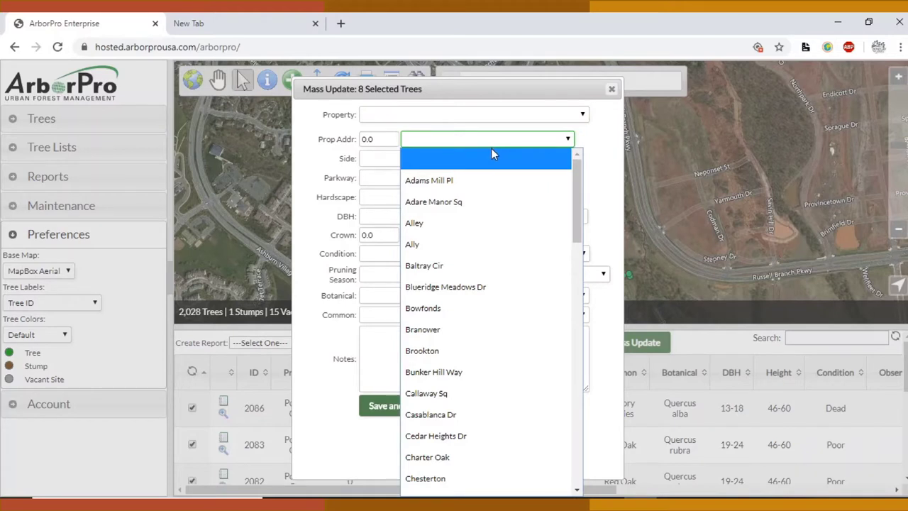
left_click(576, 140)
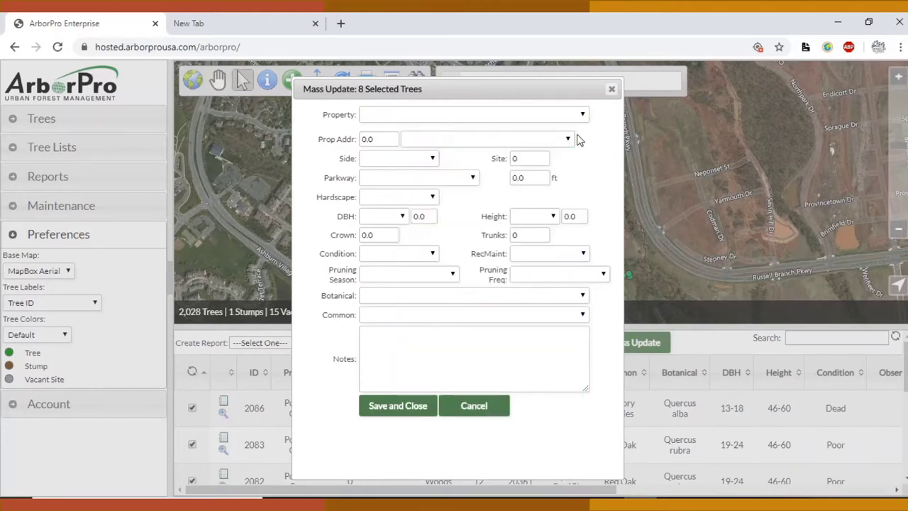
left_click(568, 141)
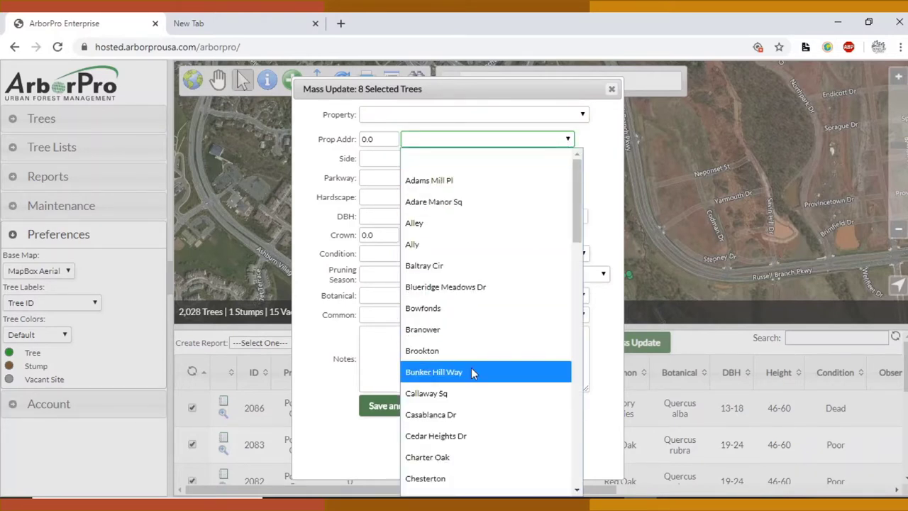
scroll(473, 372, "down", 2)
scroll(473, 374, "up", 2)
left_click(601, 135)
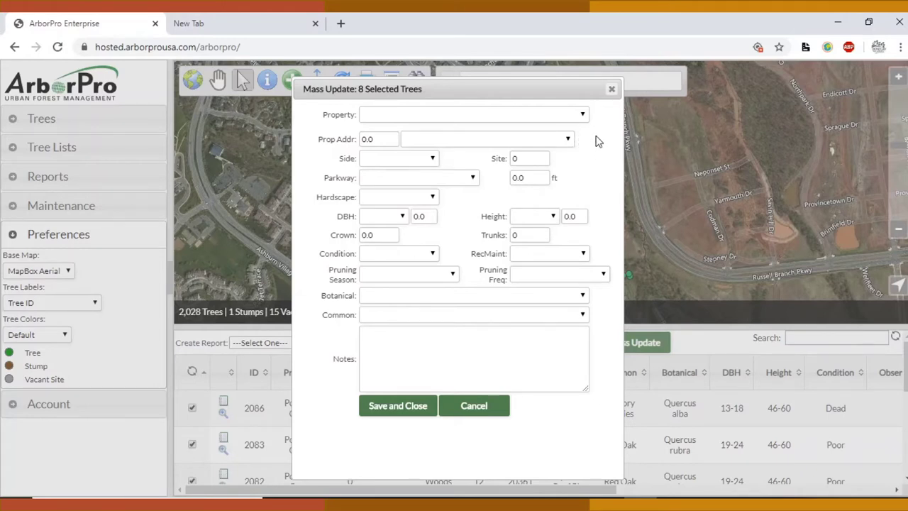
Try Hartwell as the property address street and cancel the mass update without saving.
left_click(565, 142)
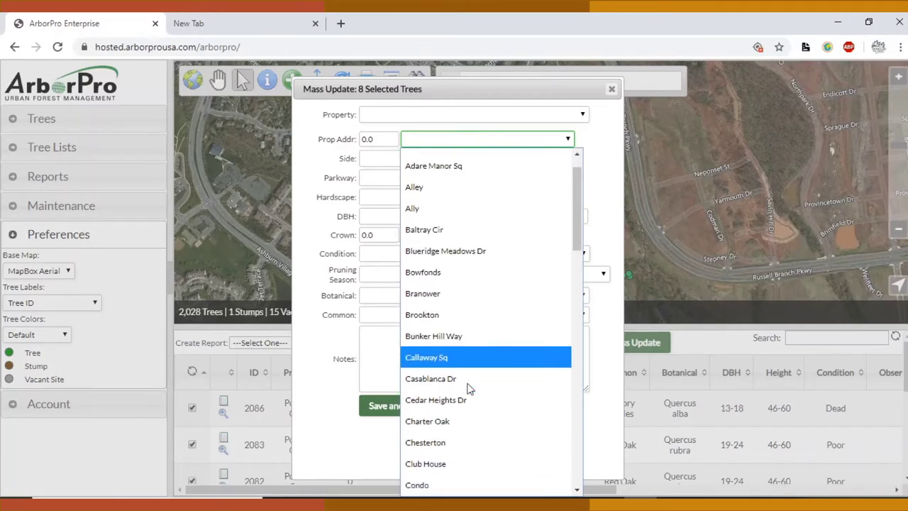
scroll(468, 388, "down", 3)
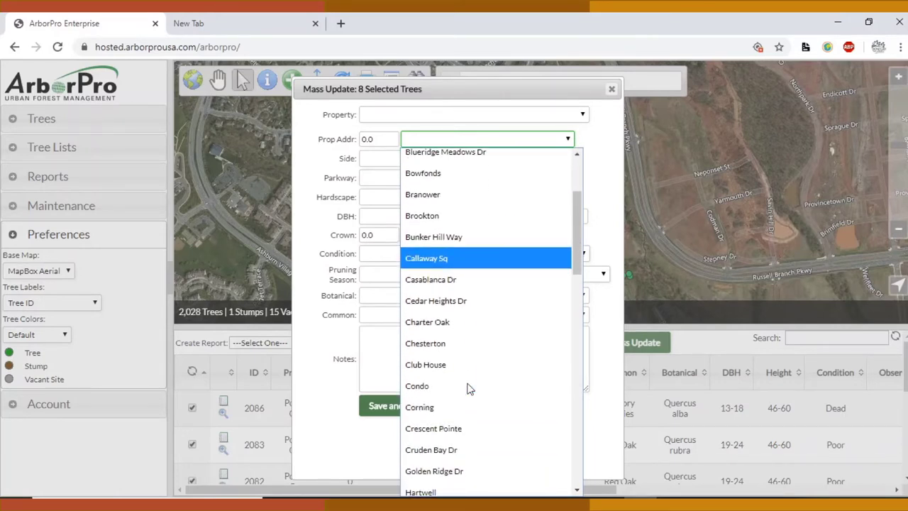
scroll(468, 387, "down", 5)
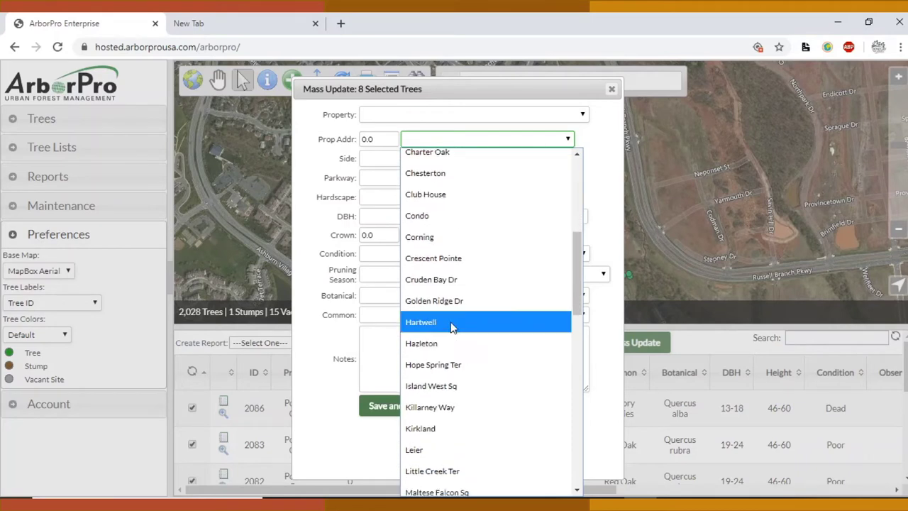
left_click(452, 325)
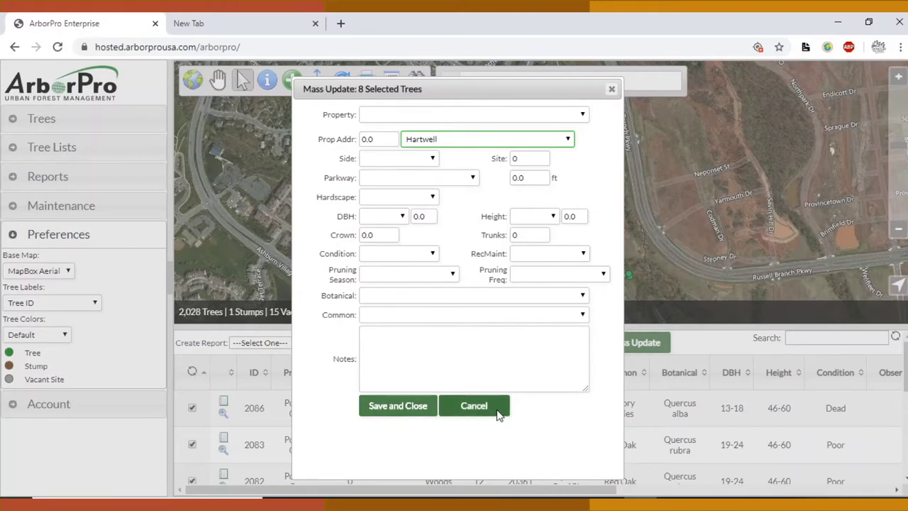
left_click(375, 139)
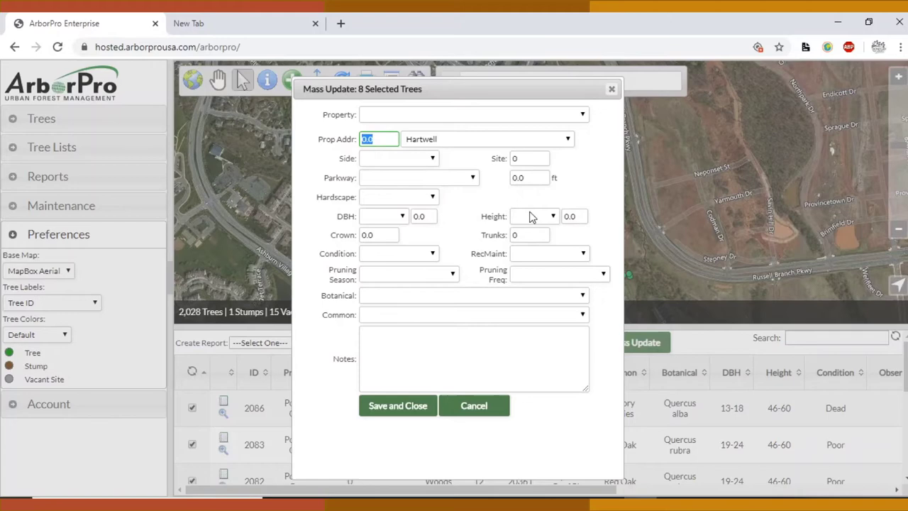
left_click(536, 174)
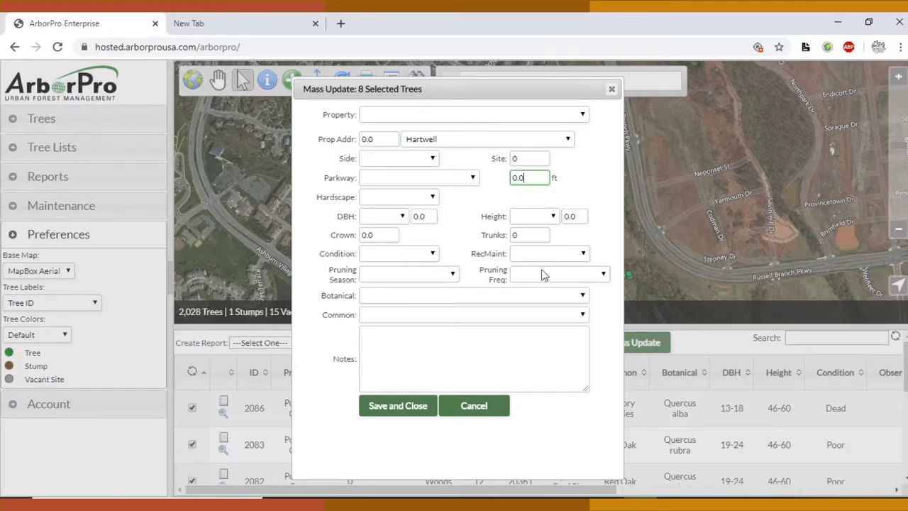
left_click(482, 413)
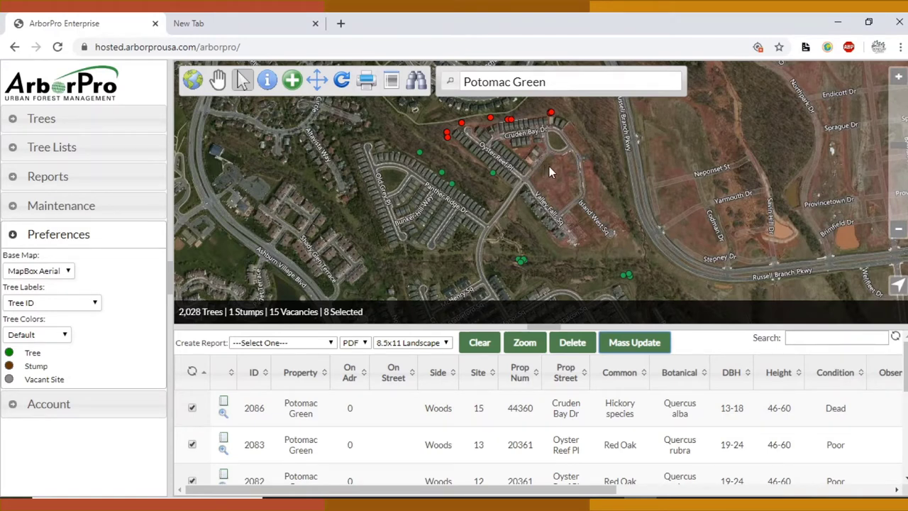
Clear the current tree selection and return the map to its full extent.
left_click_drag(549, 168, 540, 205)
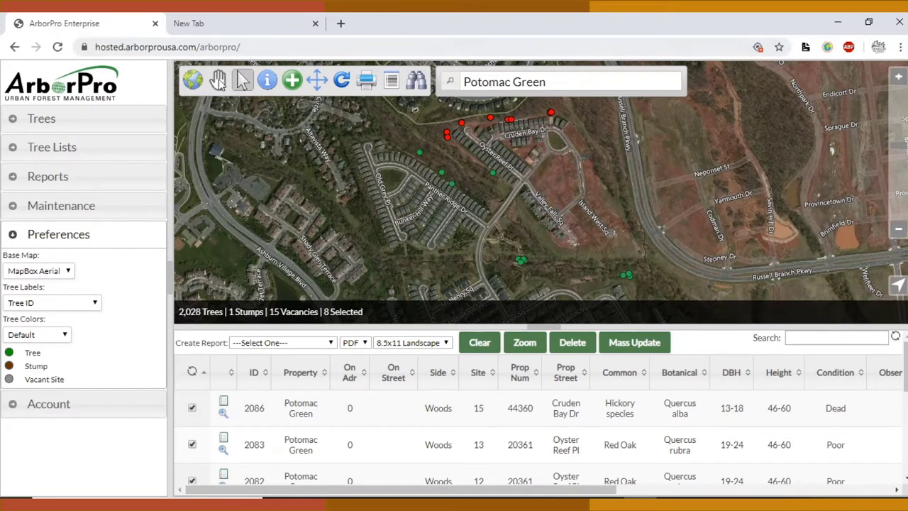
left_click(343, 81)
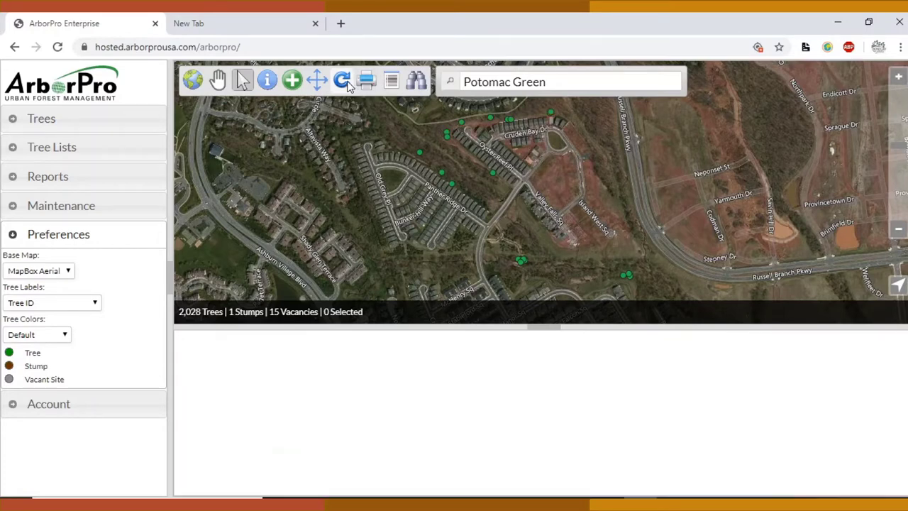
left_click(191, 89)
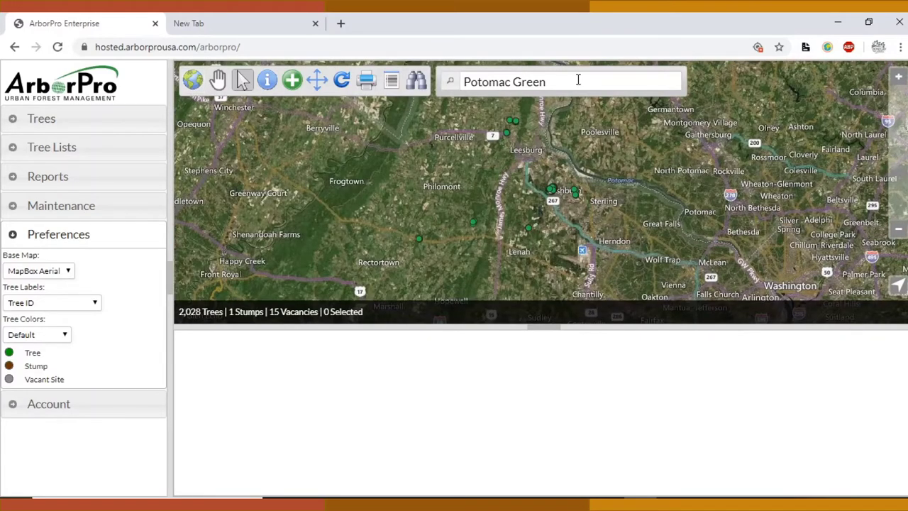
Locate Potomac Green again through the property search and bring its northern highlighted trees into the map view.
left_click(450, 83)
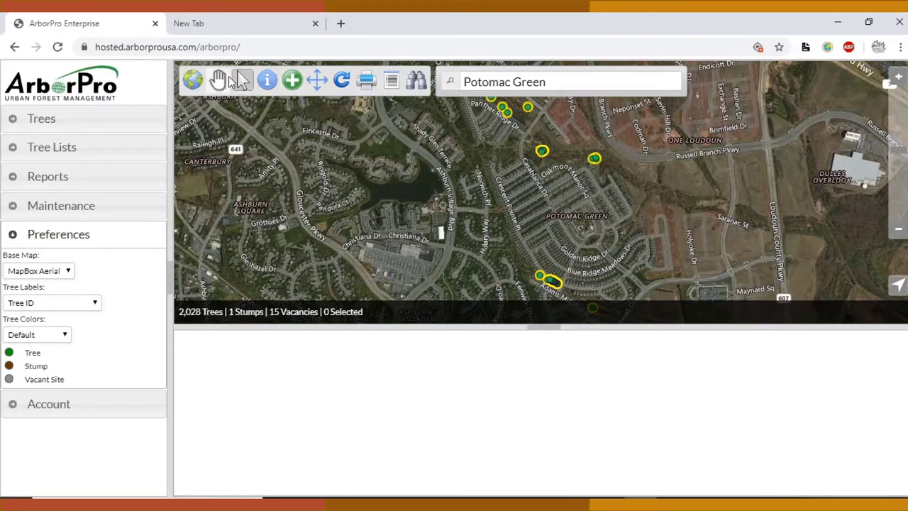
left_click(218, 81)
left_click_drag(438, 207, 380, 242)
left_click_drag(616, 196, 511, 239)
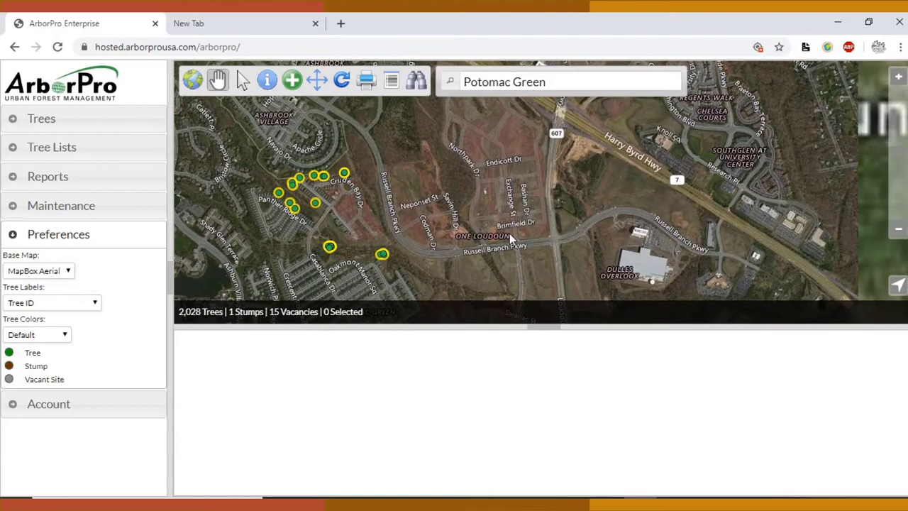
left_click_drag(393, 160, 540, 220)
left_click_drag(512, 171, 543, 113)
left_click_drag(429, 145, 462, 120)
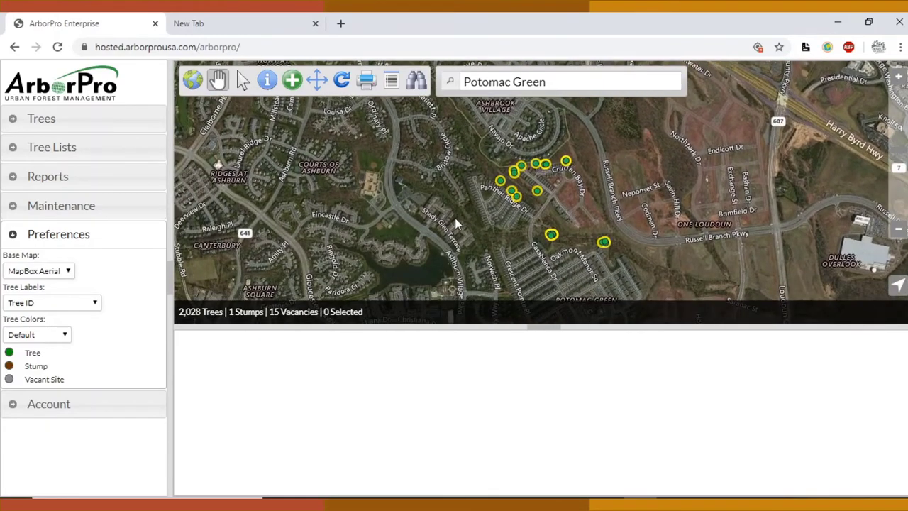
left_click_drag(455, 218, 460, 189)
left_click_drag(512, 213, 458, 216)
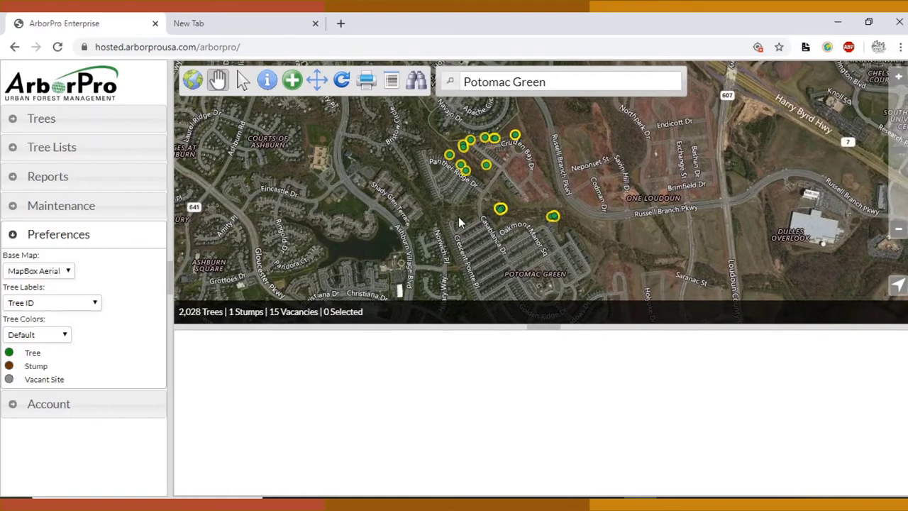
Select the Potomac Green trees from Panther Ridge Dr to north of Oakmont Manor Sq and clear the selection.
left_click(245, 81)
left_click_drag(399, 148, 607, 230)
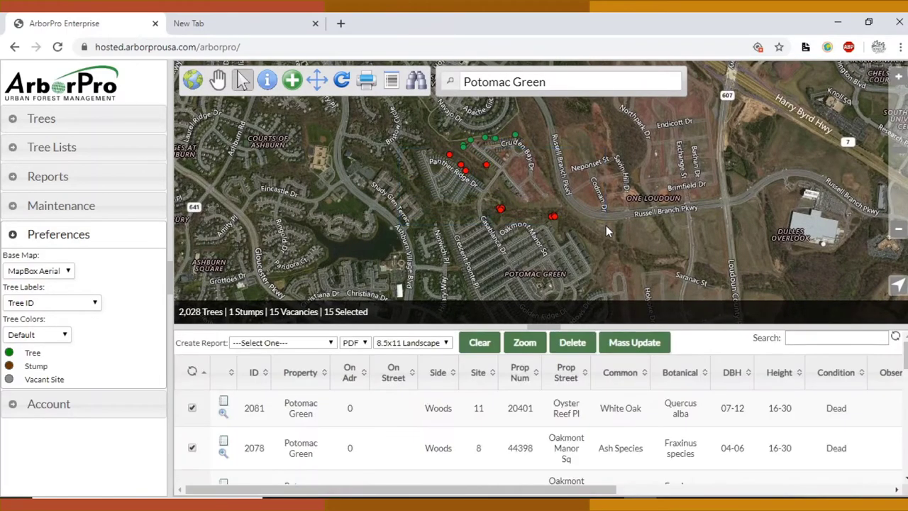
left_click(344, 83)
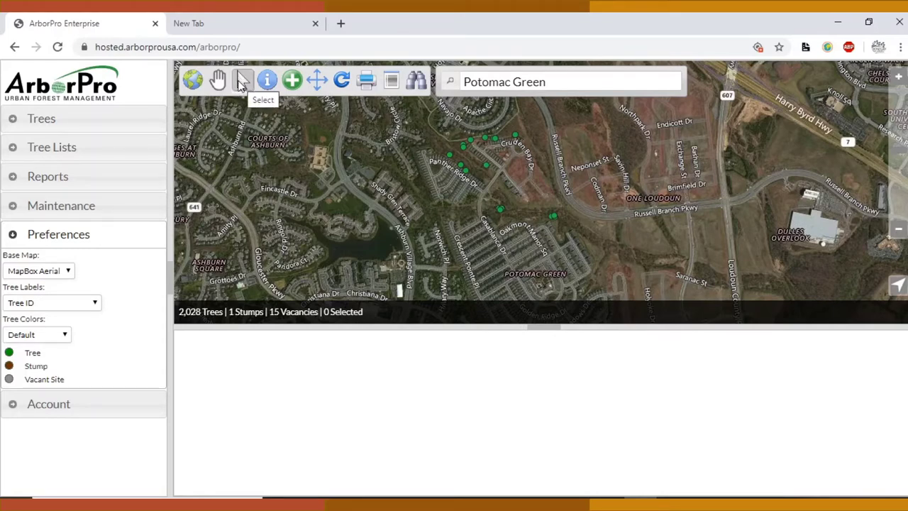
Open the details of tree 2072, in the eastern group of three trees north of Oakmont Manor Sq.
left_click(245, 83)
left_click(268, 83)
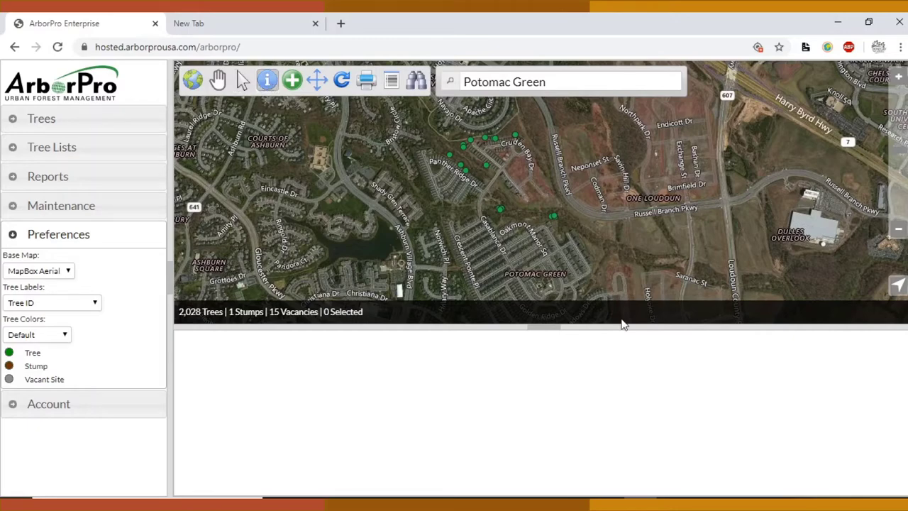
left_click(898, 76)
left_click(899, 76)
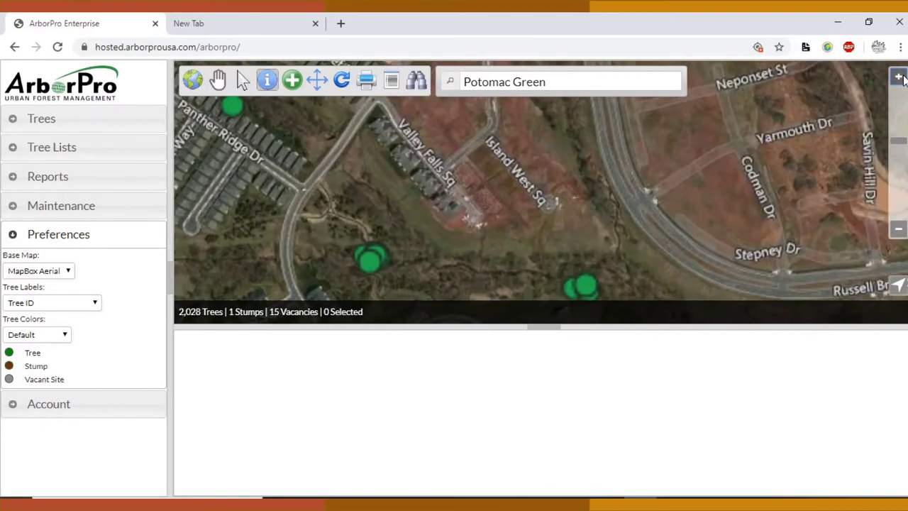
left_click(217, 80)
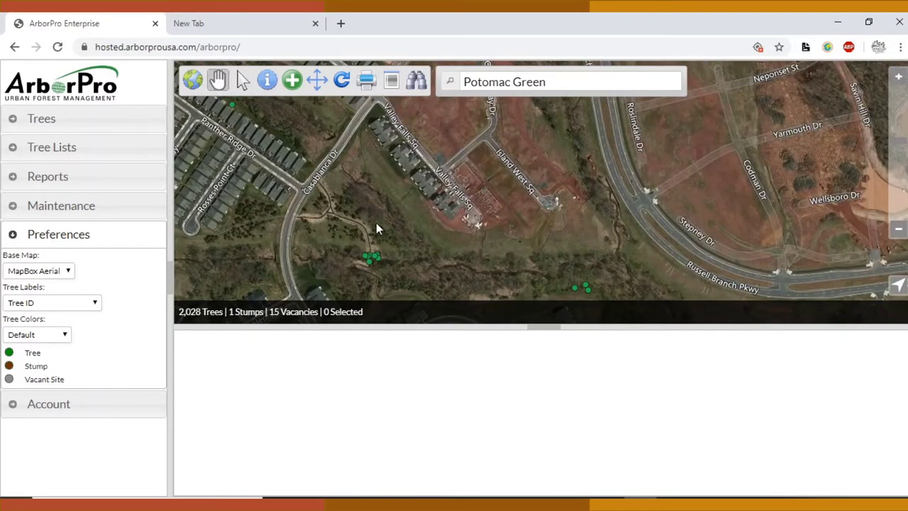
left_click_drag(377, 223, 420, 144)
left_click(898, 76)
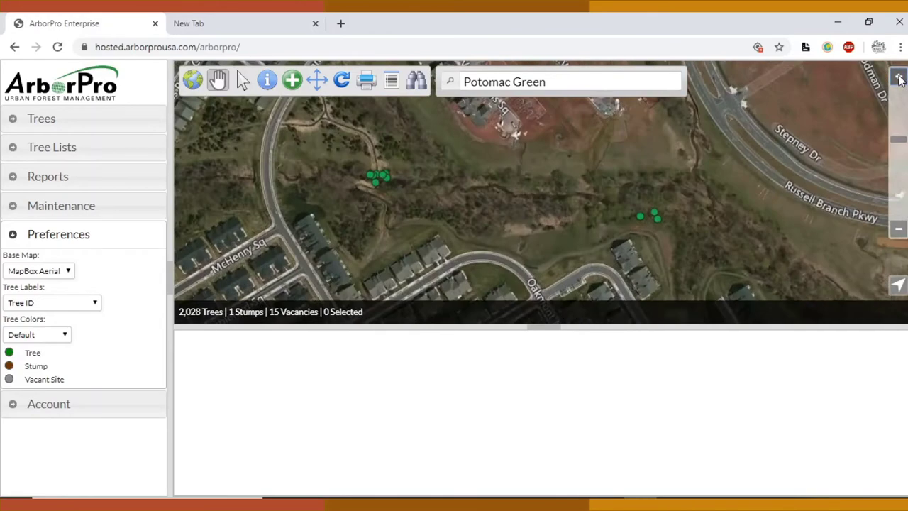
left_click(898, 76)
left_click(898, 76)
left_click_drag(816, 207, 519, 139)
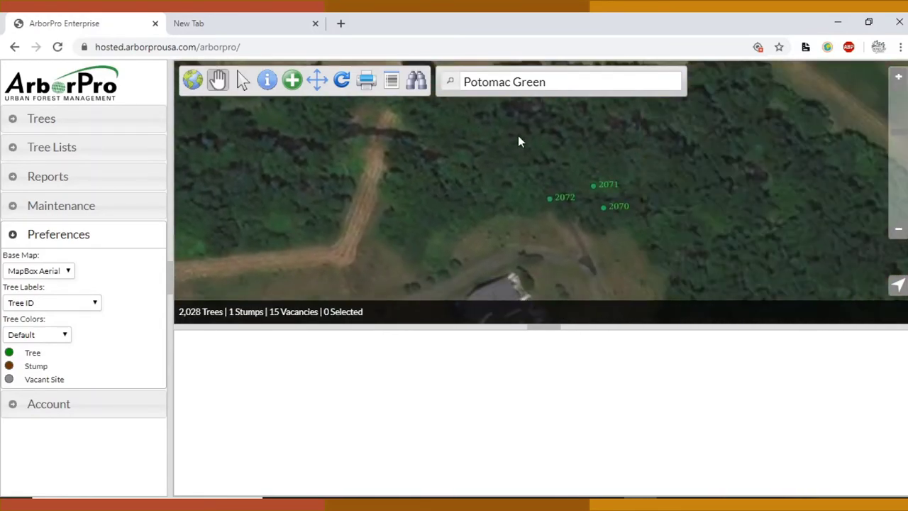
left_click(269, 82)
left_click(553, 205)
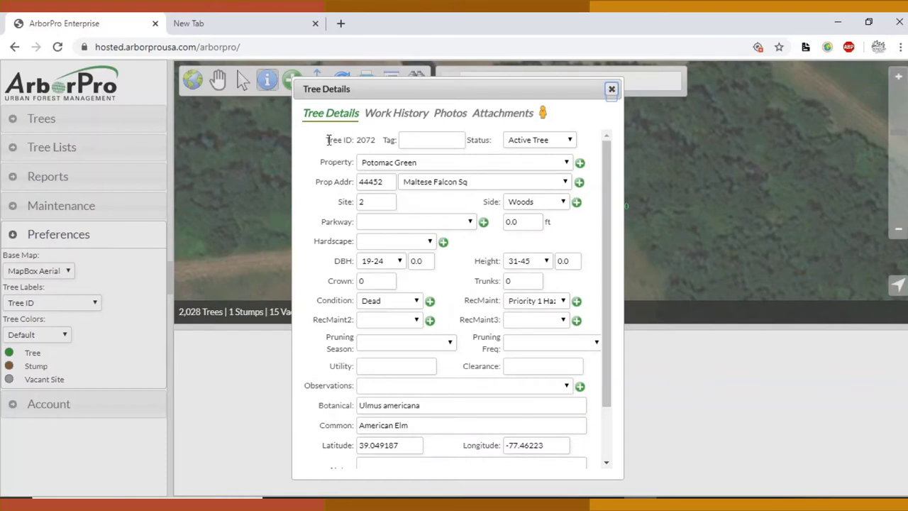
Examine the tree's ID and its available status options, keeping Active Tree.
left_click_drag(327, 139, 377, 140)
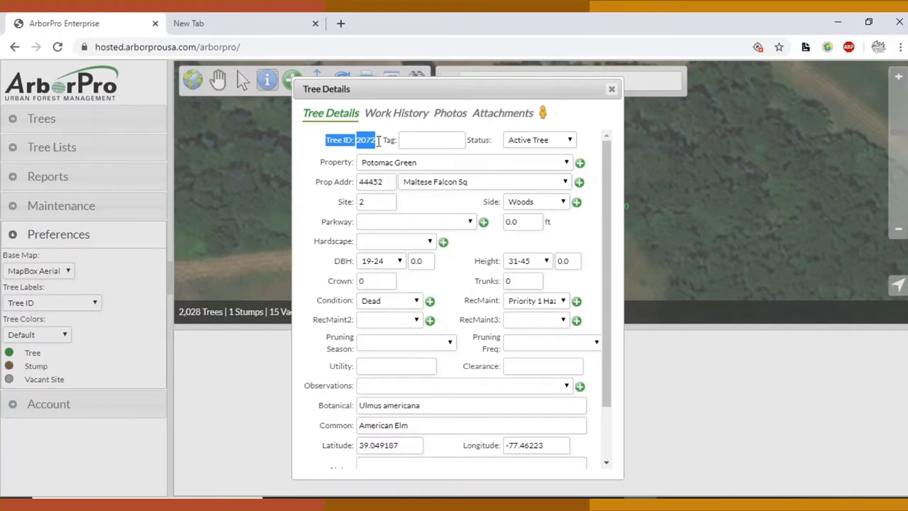
left_click(378, 140)
left_click(551, 142)
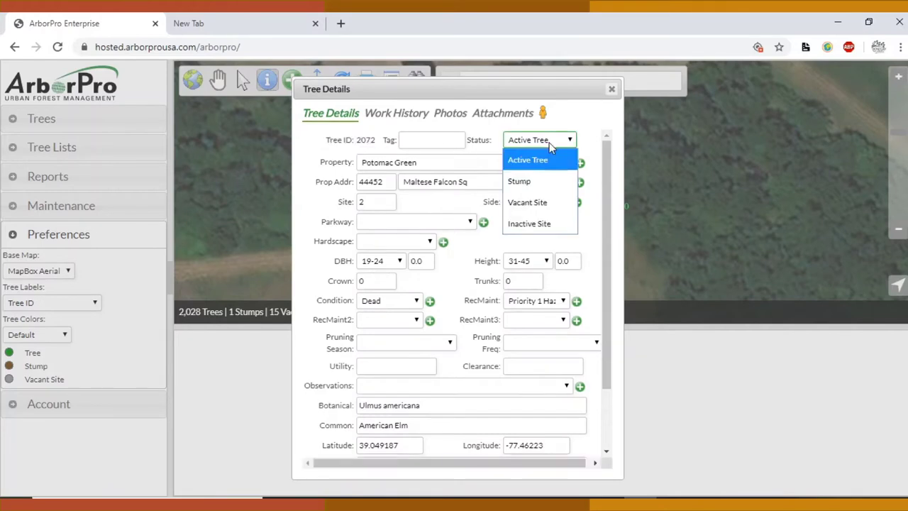
left_click(550, 145)
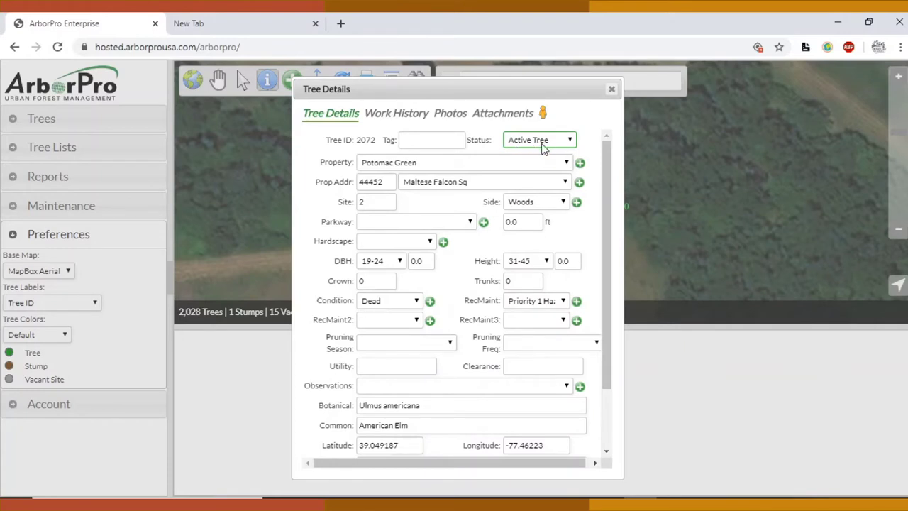
left_click(543, 145)
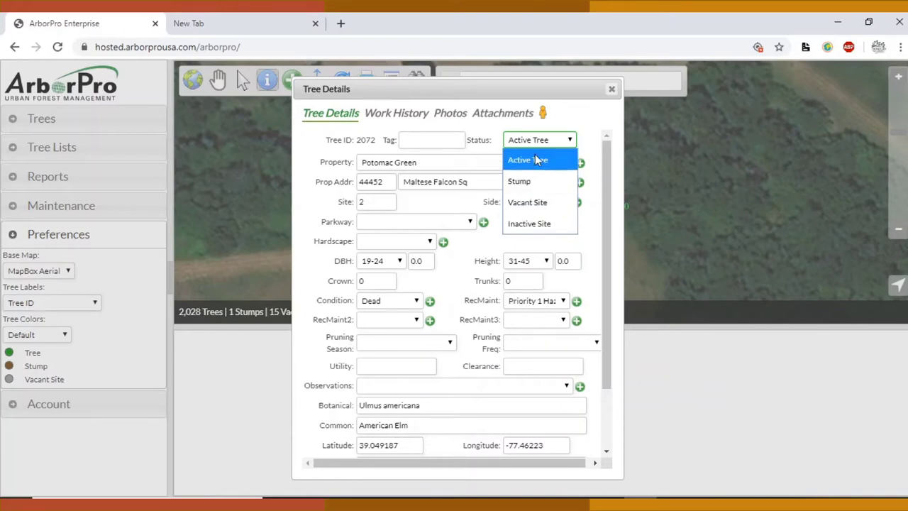
left_click(537, 157)
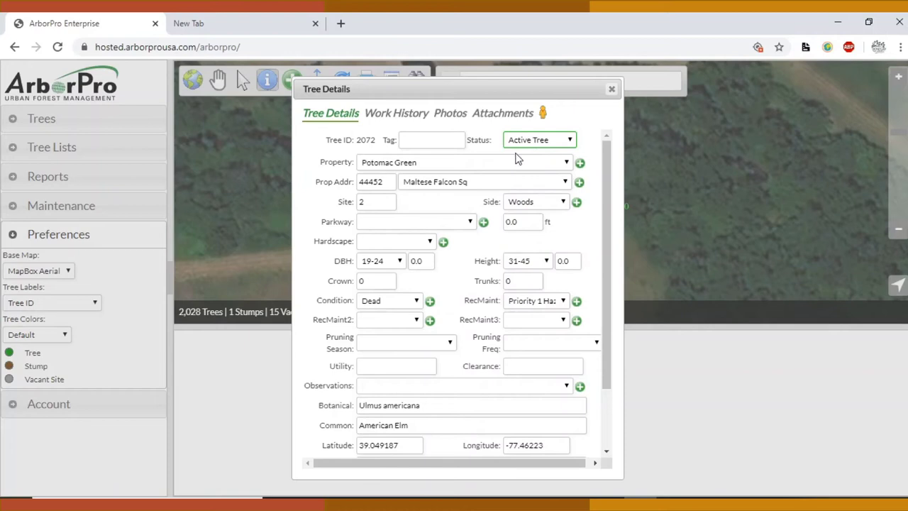
Inspect the property and address street options in the tree's details without changing them.
left_click(475, 167)
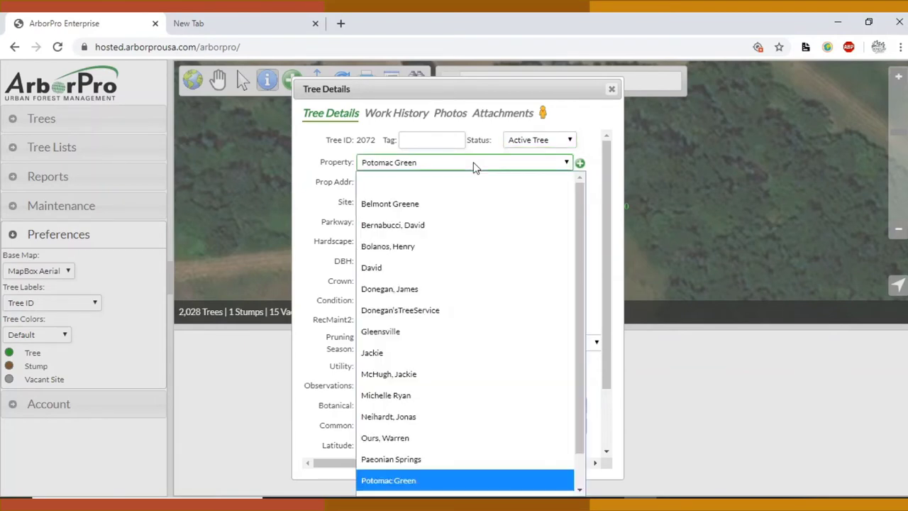
left_click(476, 166)
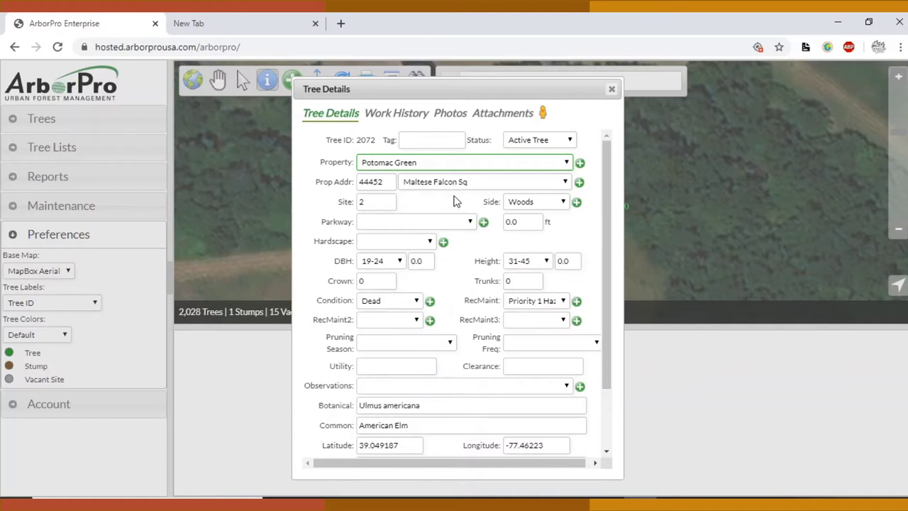
left_click(463, 183)
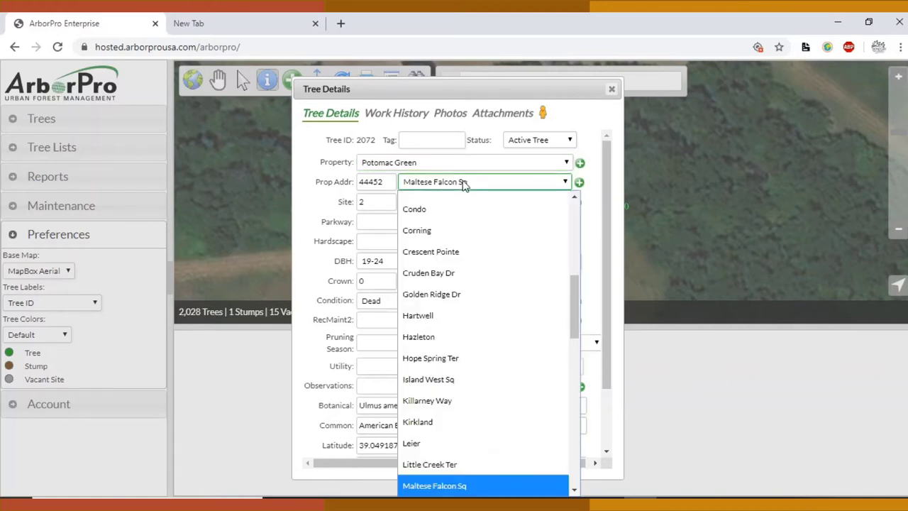
left_click(465, 182)
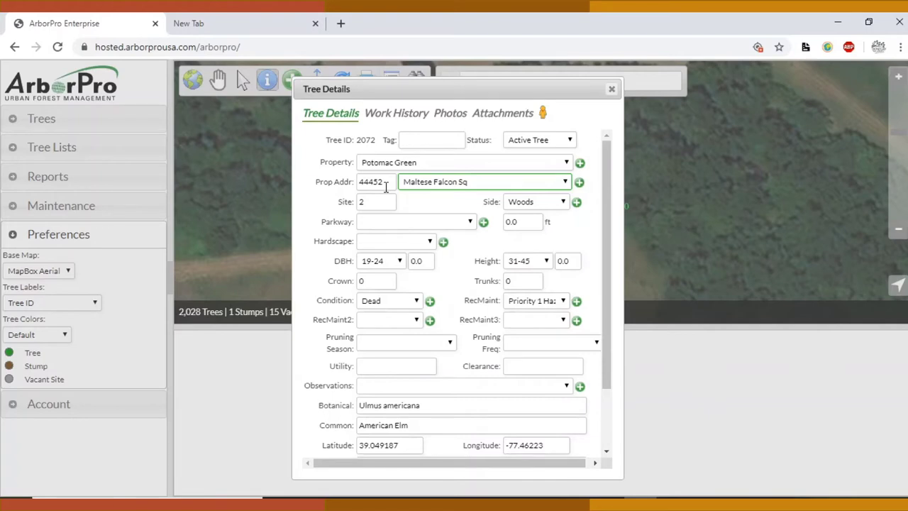
Inspect the tree's address number, site number and available side options, keeping site 2 and side Woods.
double_click(386, 183)
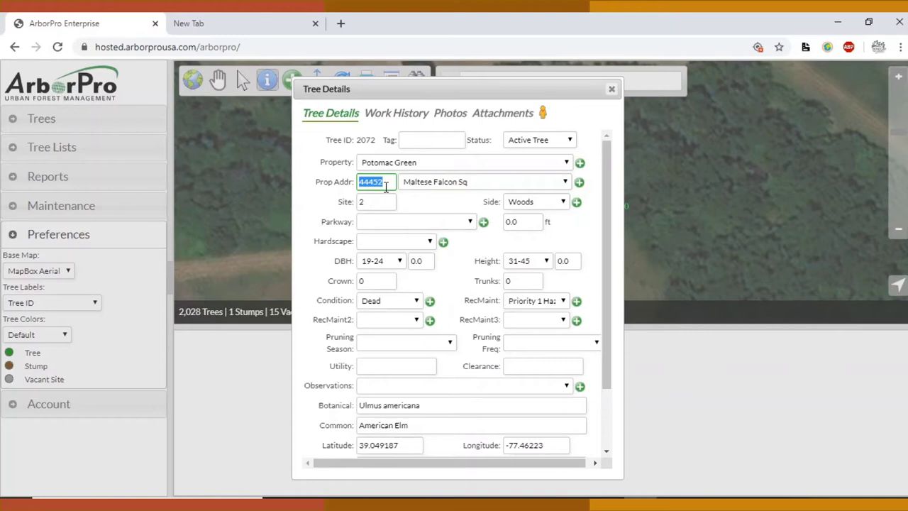
left_click(387, 181)
double_click(373, 201)
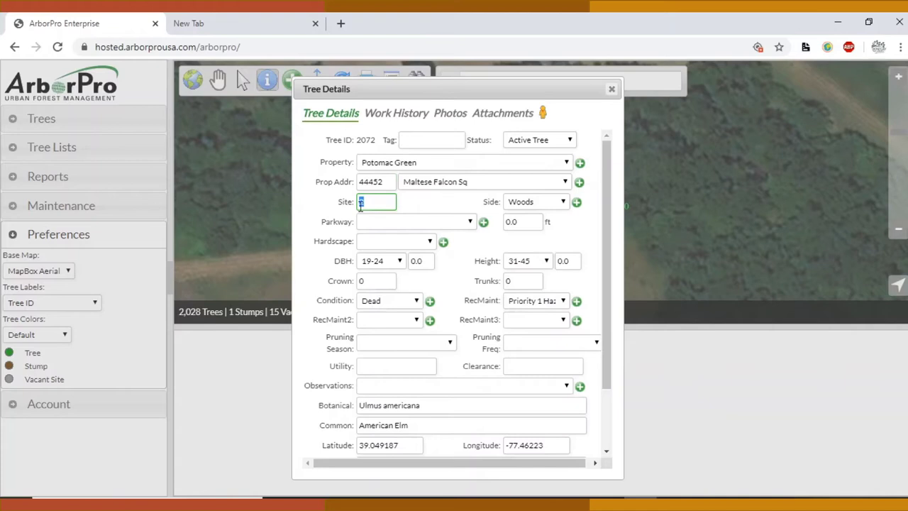
type("2")
left_click(557, 205)
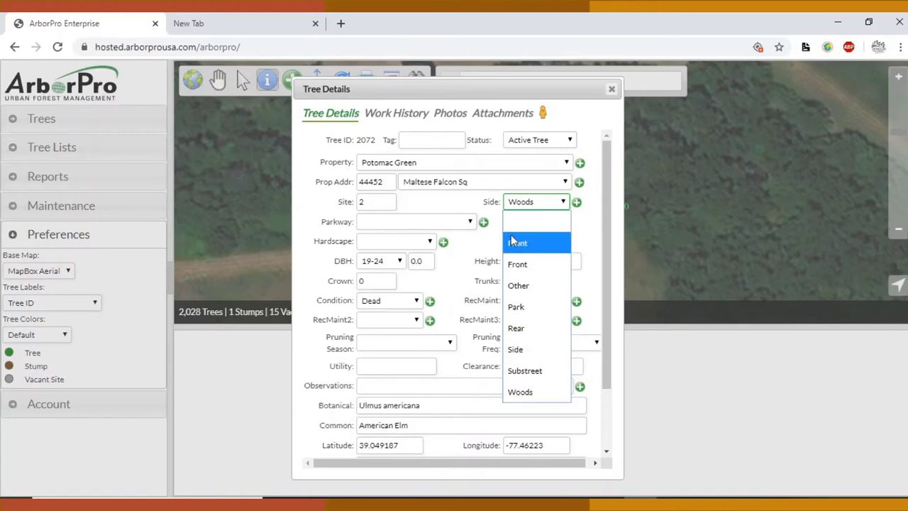
left_click(462, 201)
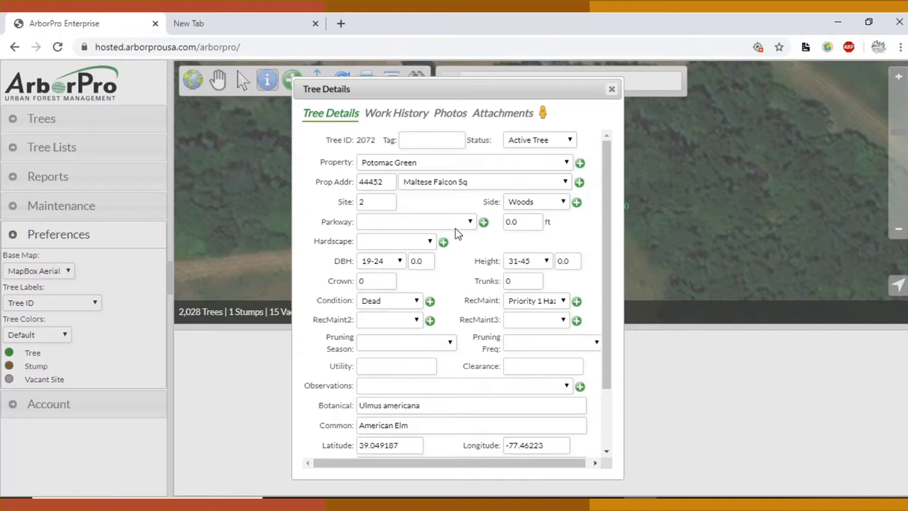
Examine the parkway options and the entry for adding a new parkway value, cancel it, and review the side options again.
left_click(462, 228)
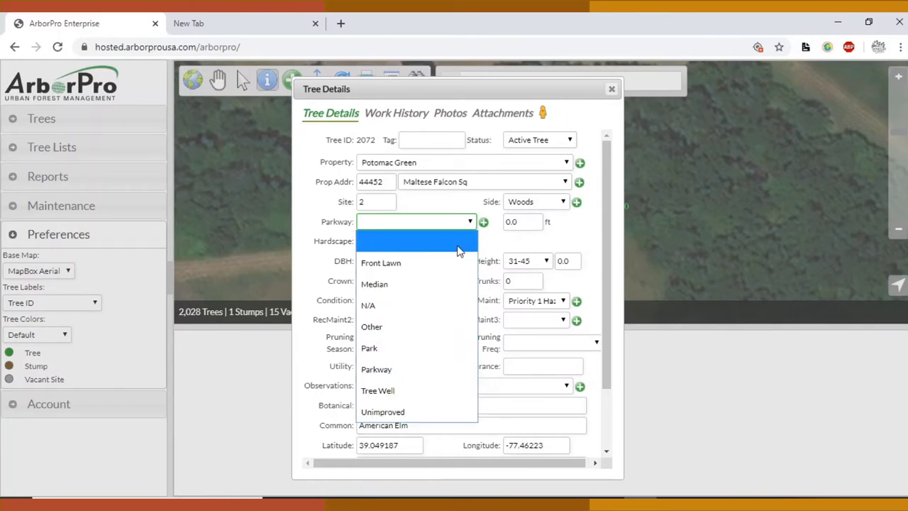
left_click(484, 222)
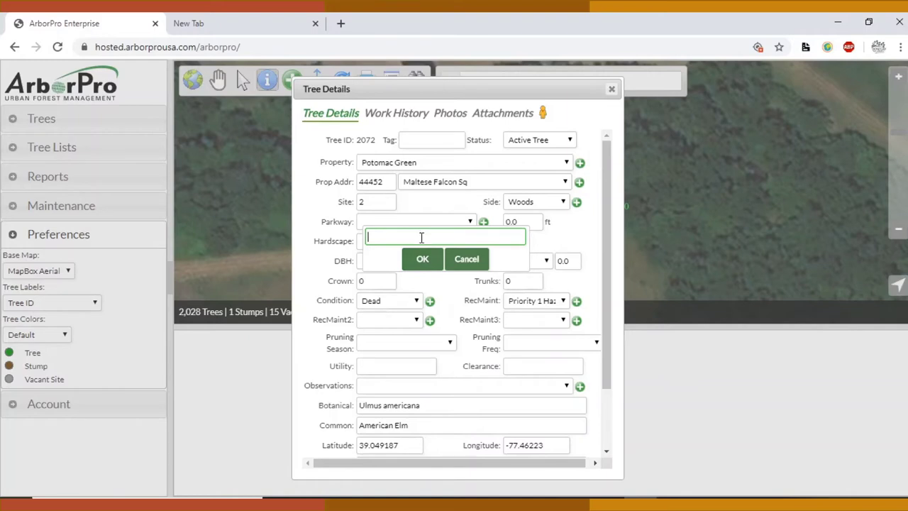
left_click(474, 263)
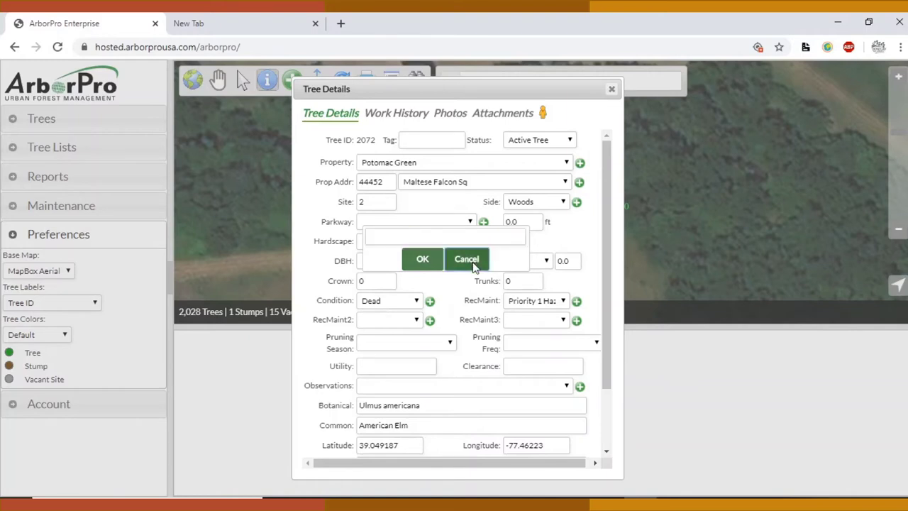
left_click(555, 206)
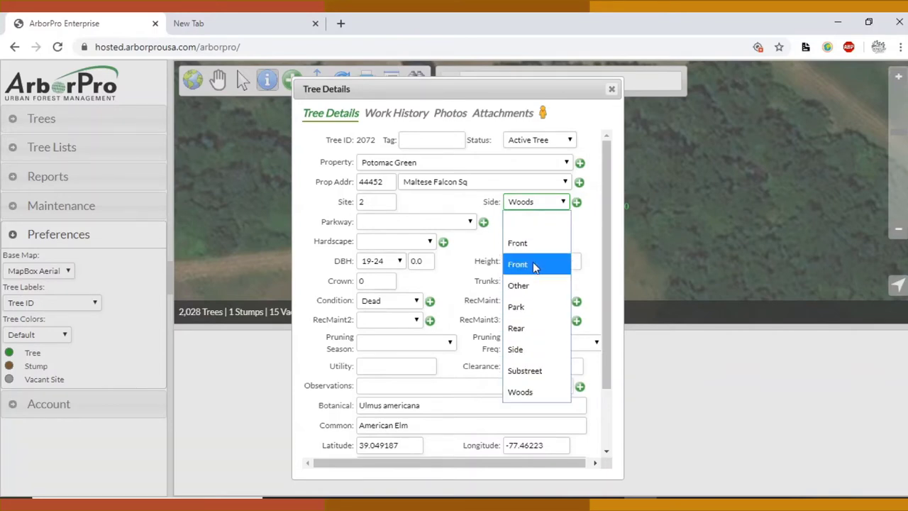
left_click(582, 234)
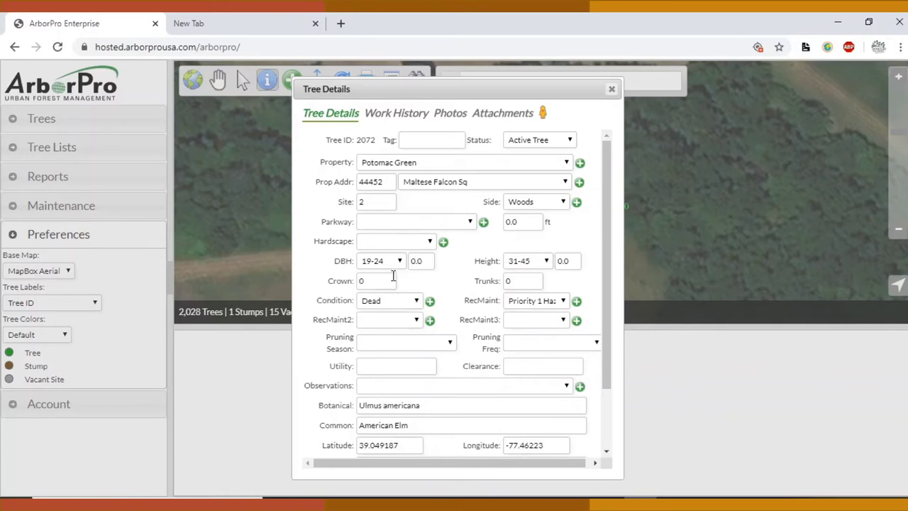
Examine the hardscape, DBH, height and condition options, keeping DBH 19-24, height 31-45 and condition Dead.
left_click(409, 243)
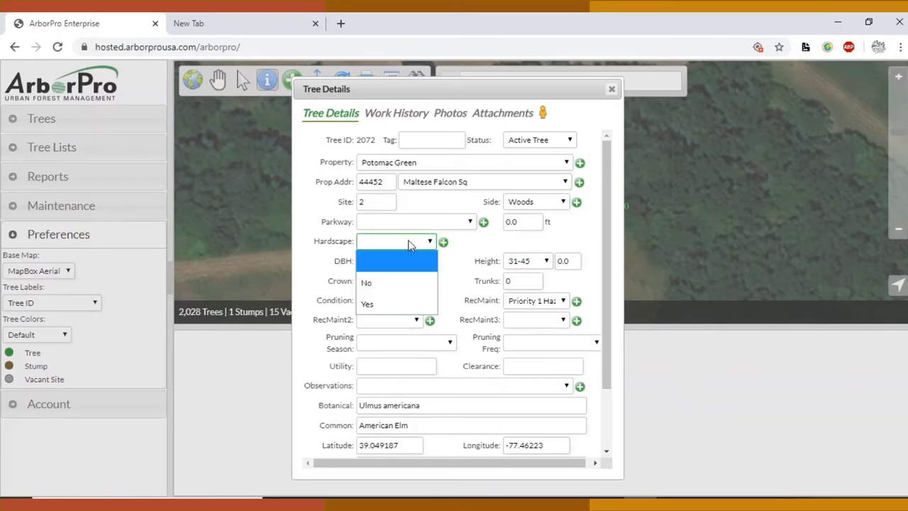
left_click(409, 245)
left_click(387, 263)
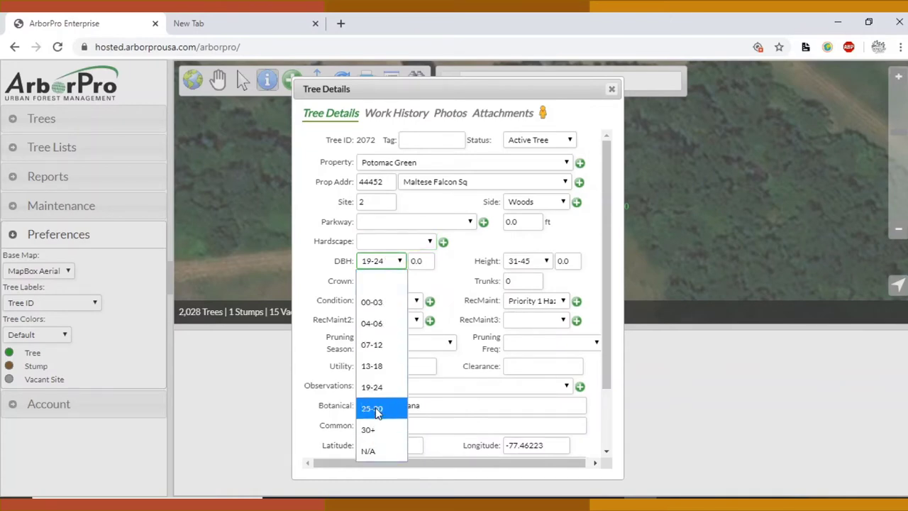
left_click(383, 389)
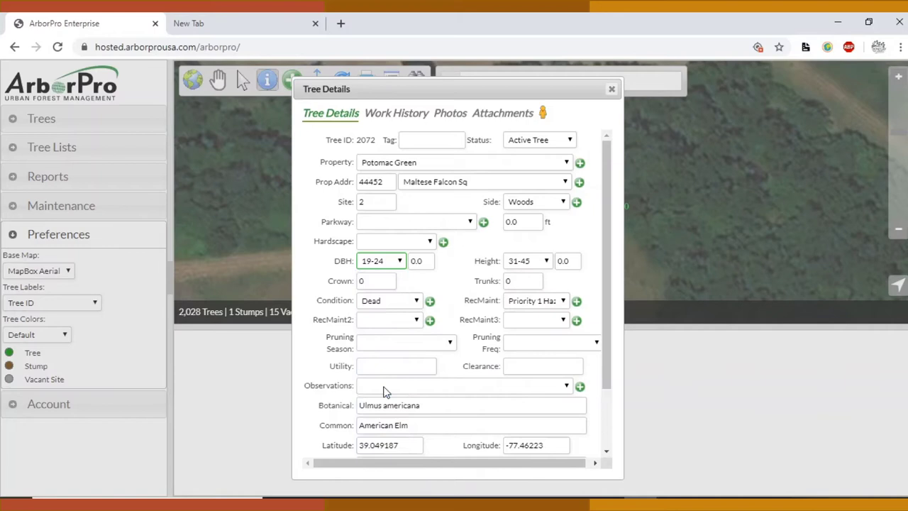
left_click(547, 263)
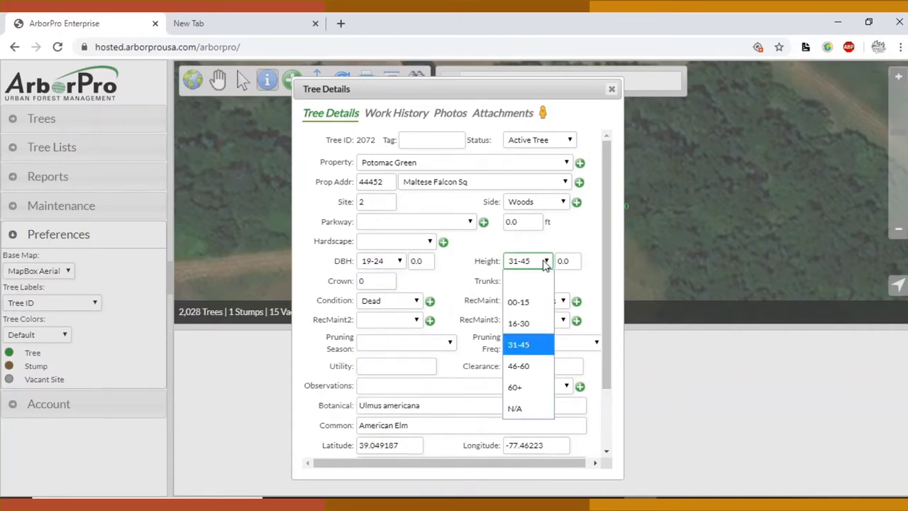
left_click(545, 263)
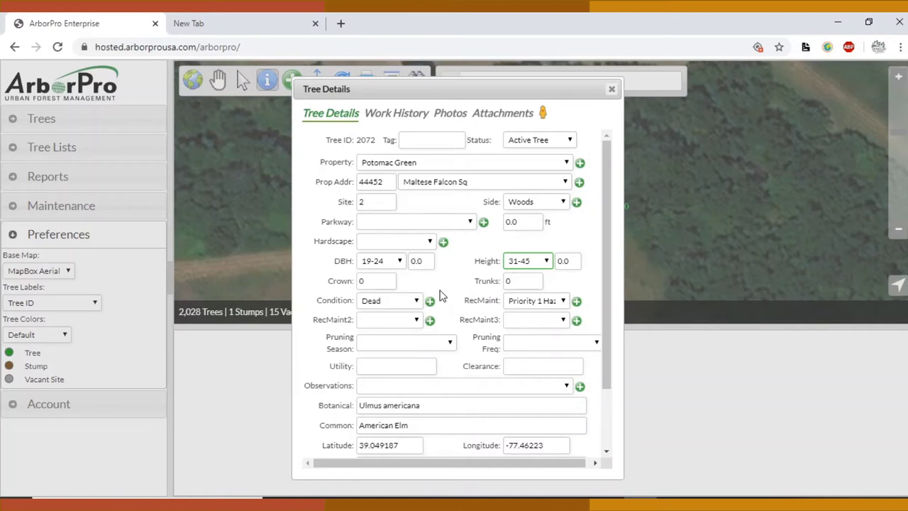
left_click(401, 305)
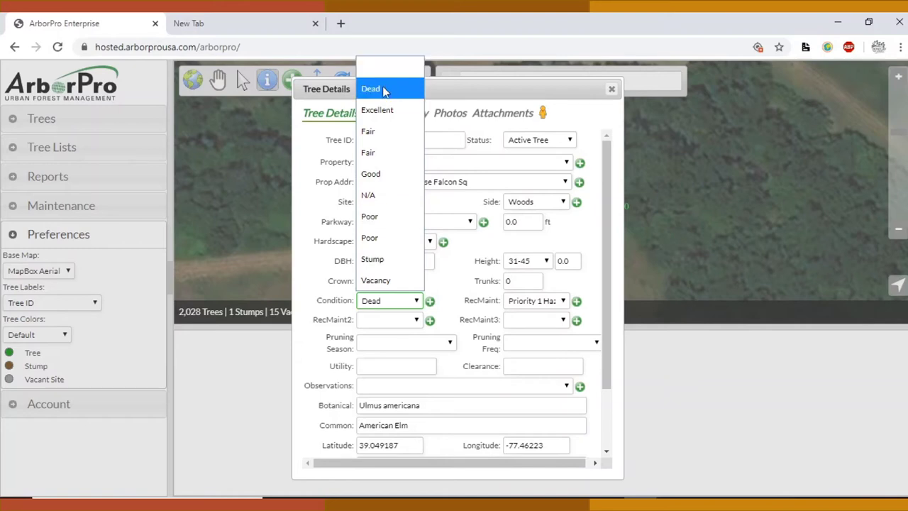
left_click(454, 303)
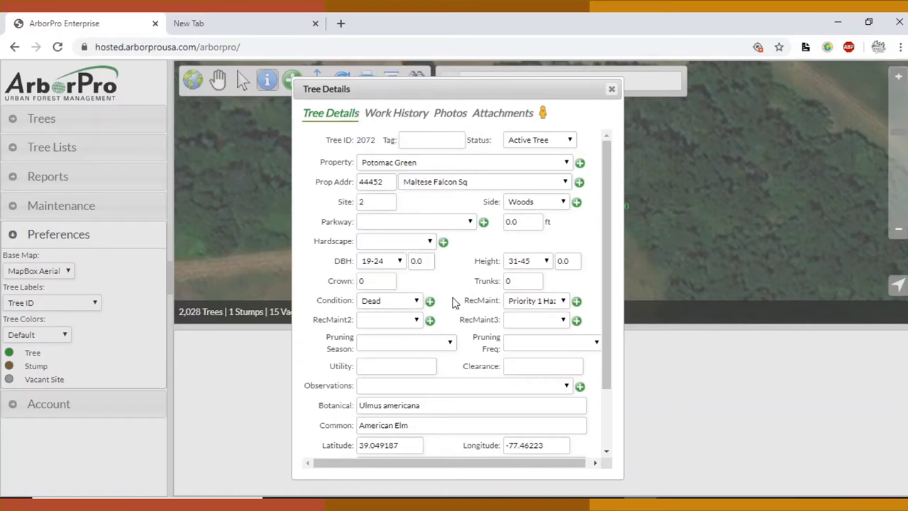
Review the full range of primary recommended maintenance options for the tree, keeping the Priority 1 Hazard choice.
left_click(553, 305)
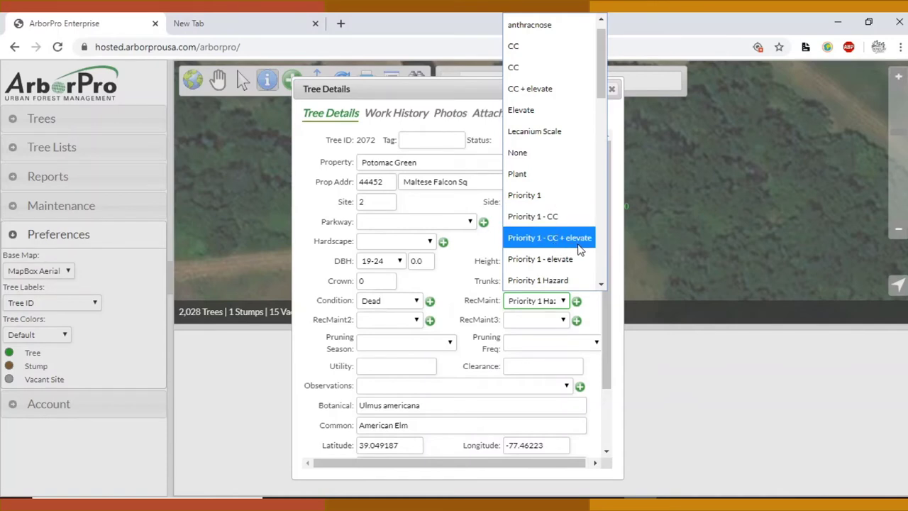
scroll(573, 256, "down", 2)
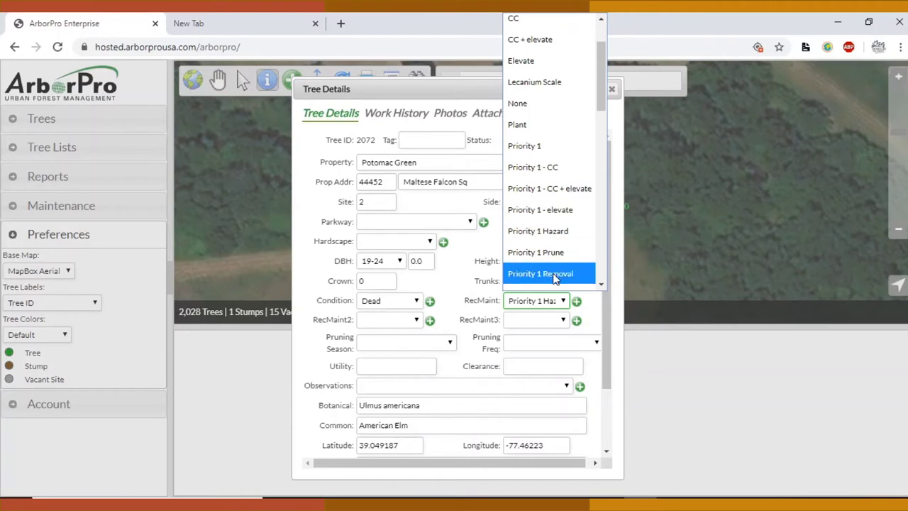
scroll(555, 278, "down", 2)
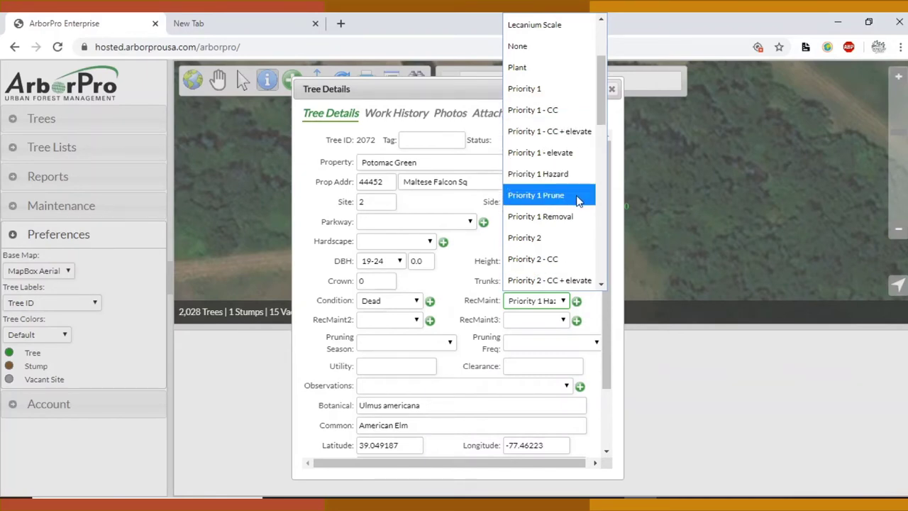
scroll(564, 250, "down", 1)
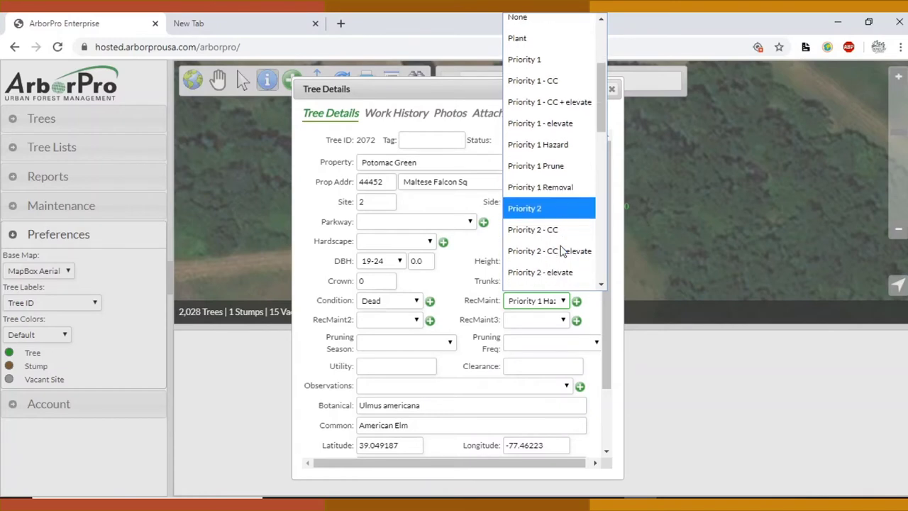
scroll(563, 250, "down", 5)
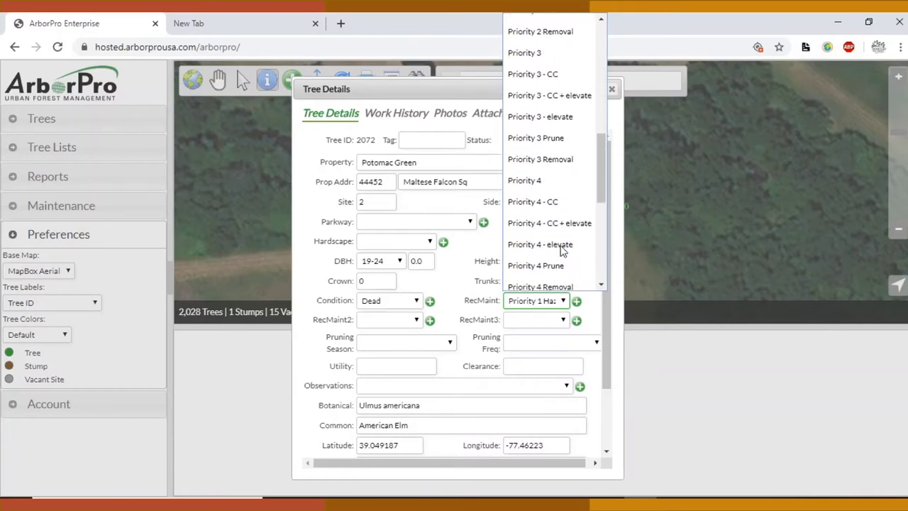
scroll(562, 250, "down", 4)
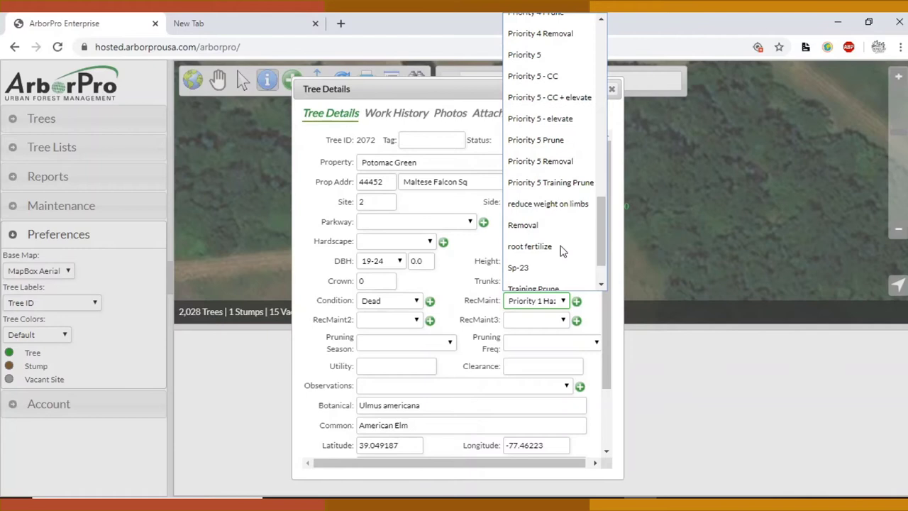
scroll(562, 251, "down", 2)
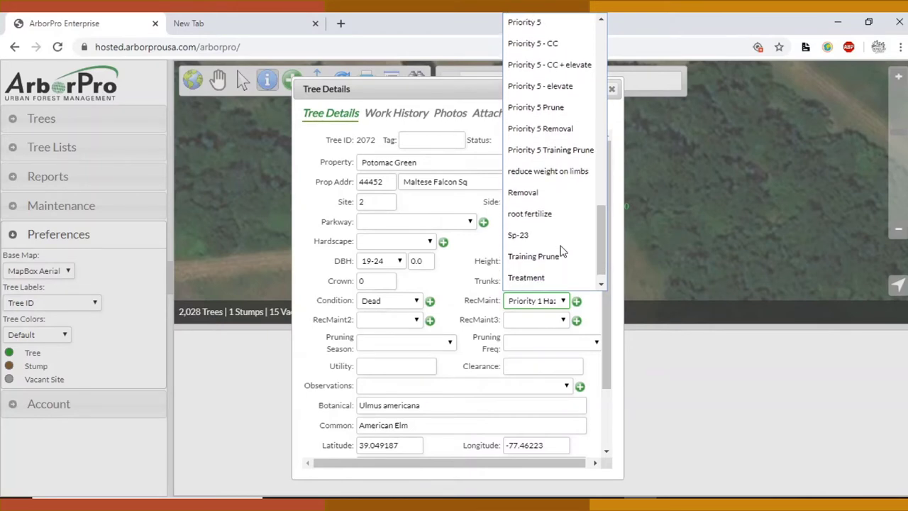
scroll(562, 251, "down", 1)
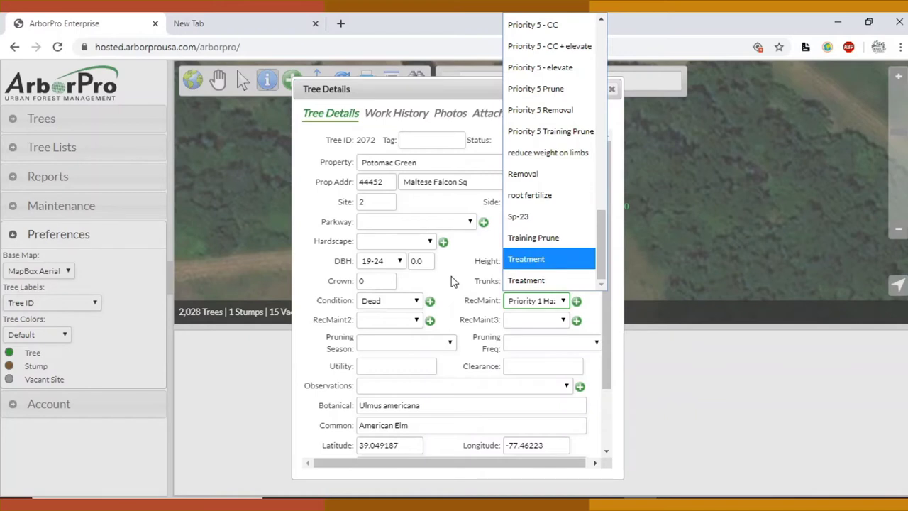
scroll(555, 185, "up", 10)
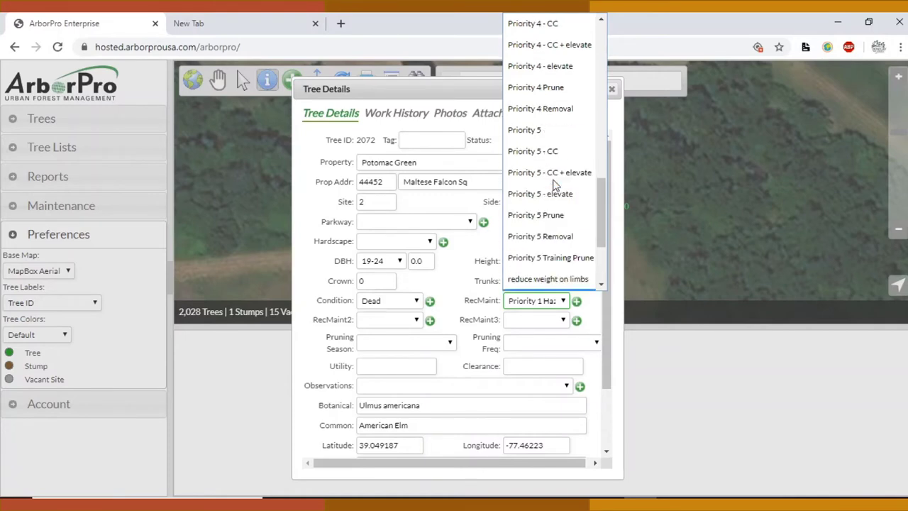
scroll(554, 183, "up", 3)
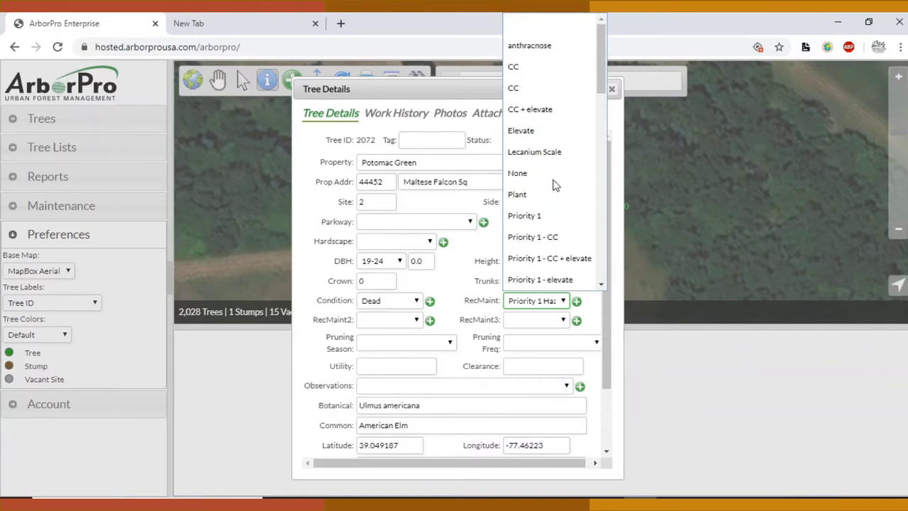
left_click(451, 318)
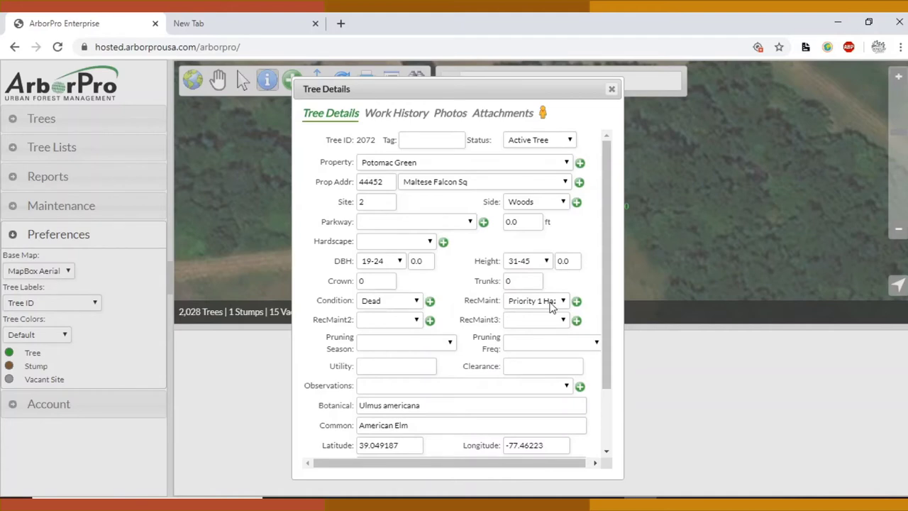
Review the options for the second and third recommended maintenance, leaving both fields blank.
left_click(403, 321)
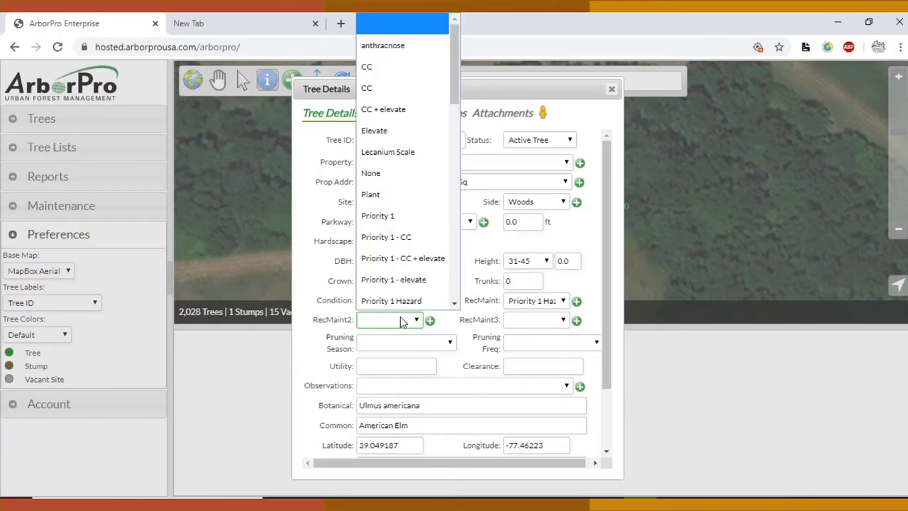
left_click(402, 321)
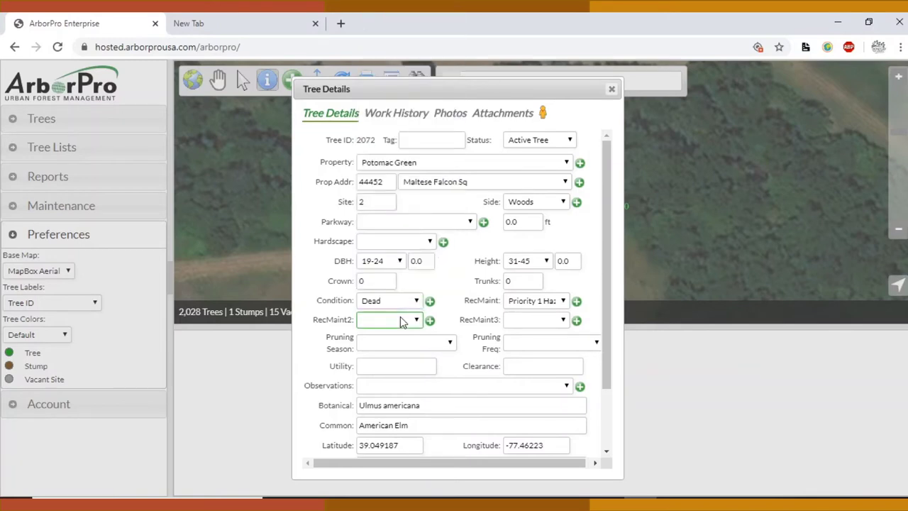
left_click(508, 320)
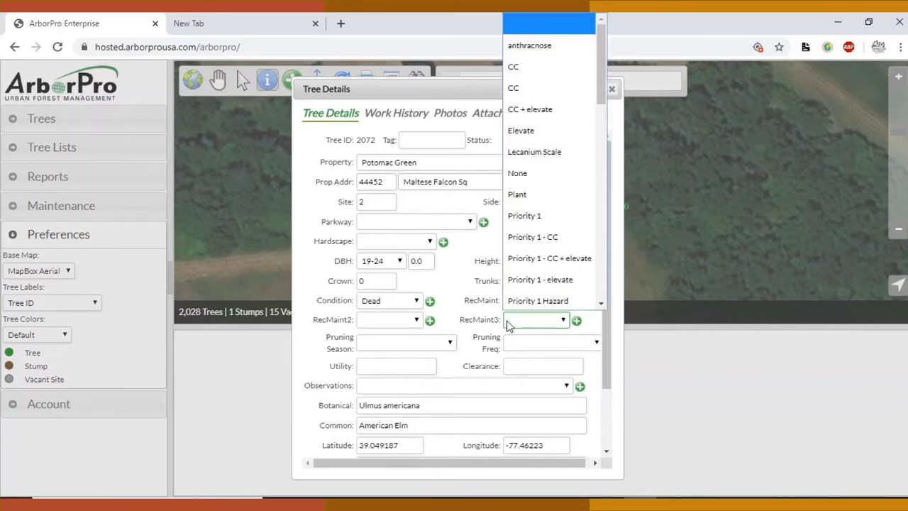
left_click(410, 321)
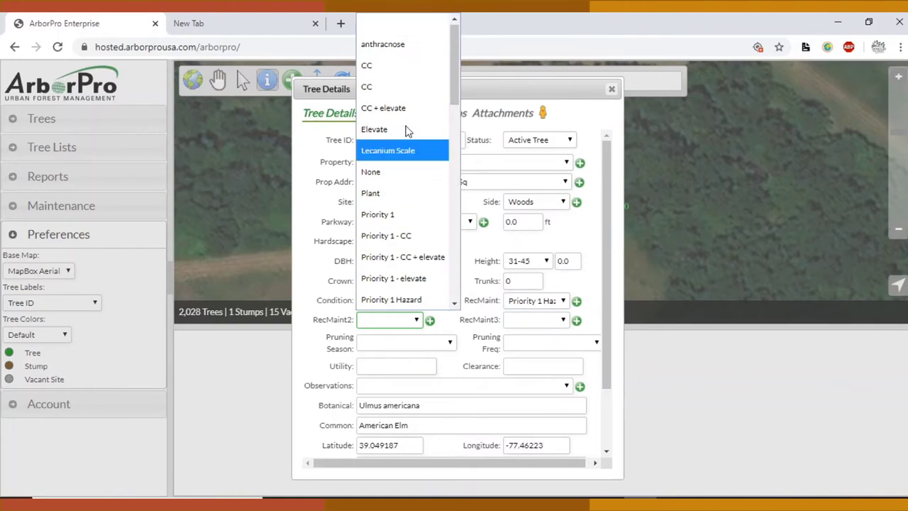
scroll(398, 300, "down", 1)
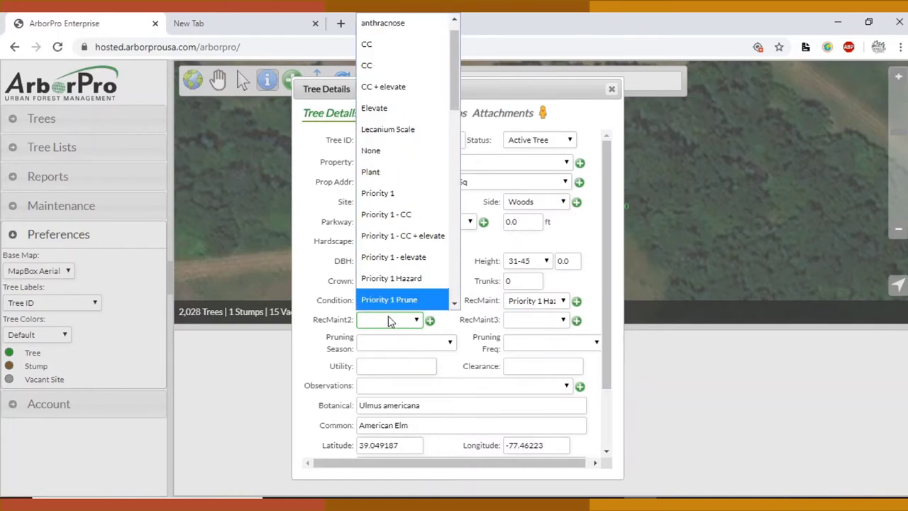
left_click(499, 312)
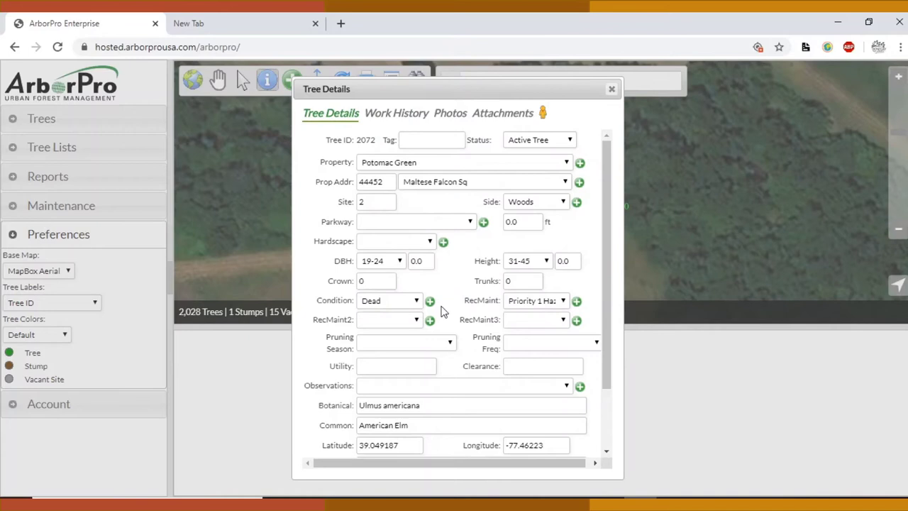
Set the tree's second recommended maintenance to Treatment.
left_click(377, 320)
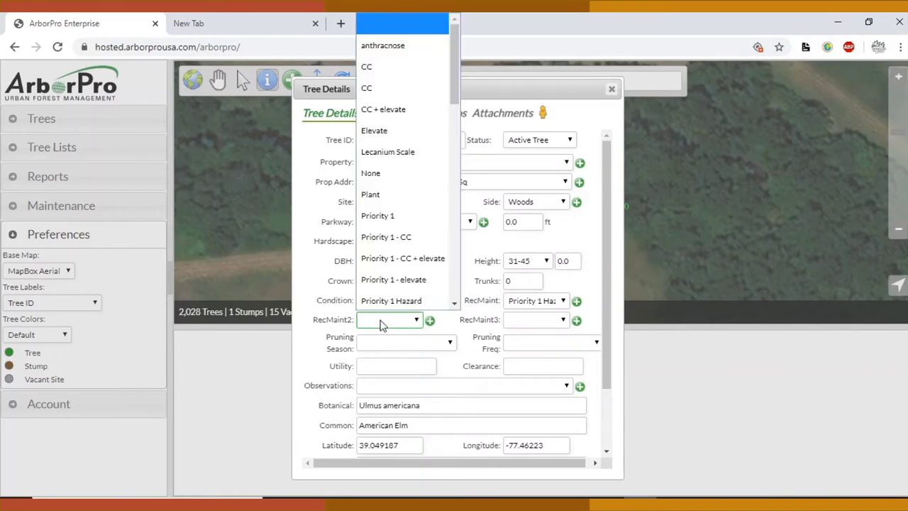
scroll(386, 282, "down", 4)
scroll(387, 282, "down", 6)
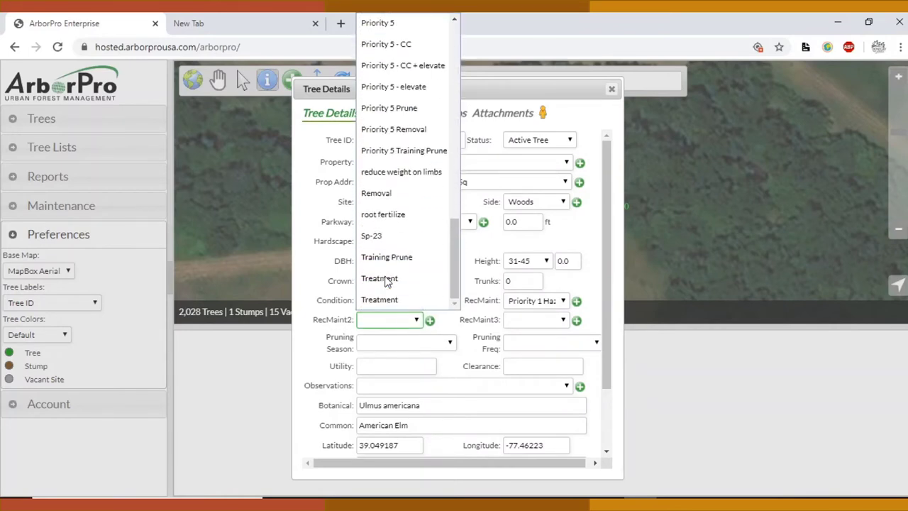
left_click(389, 281)
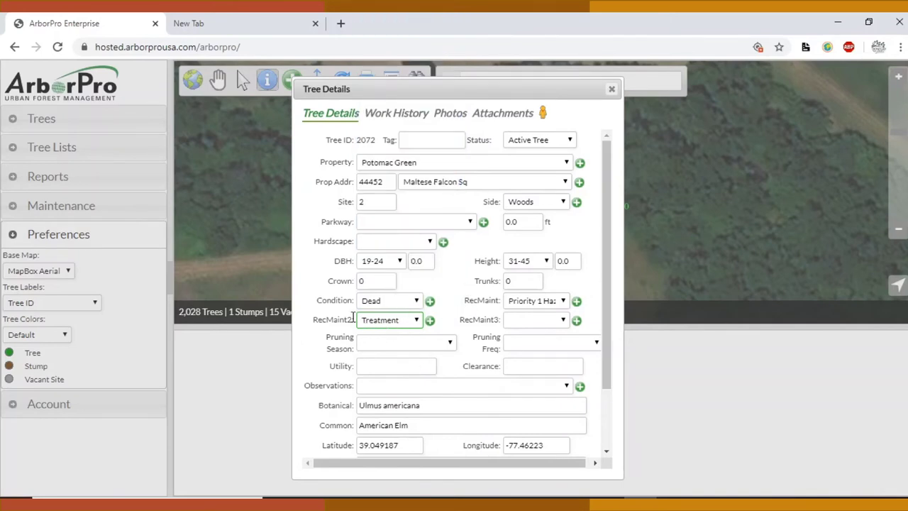
Reset the tree's second recommended maintenance to the blank option.
left_click(405, 326)
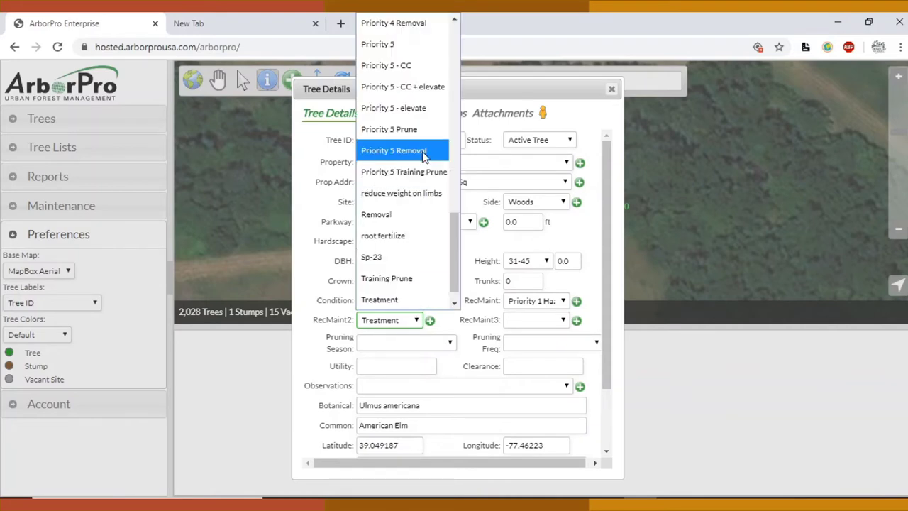
scroll(423, 156, "up", 8)
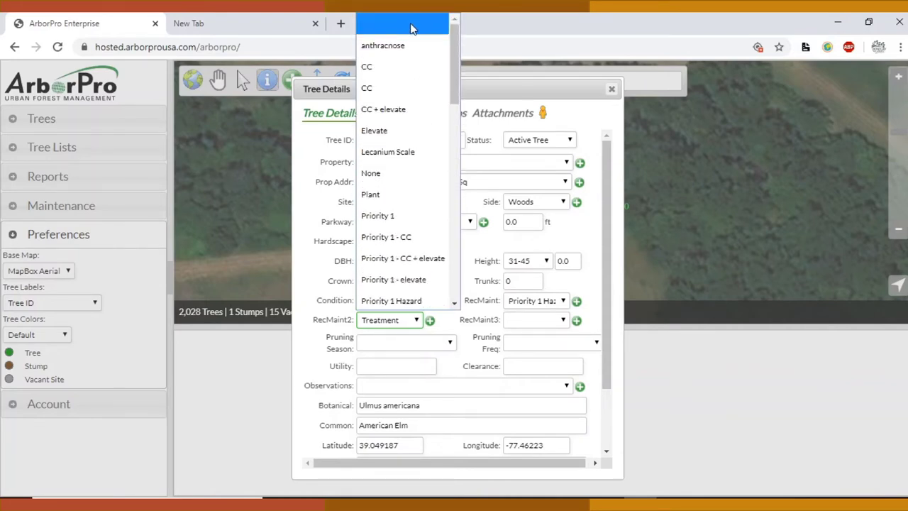
left_click(411, 24)
left_click(447, 312)
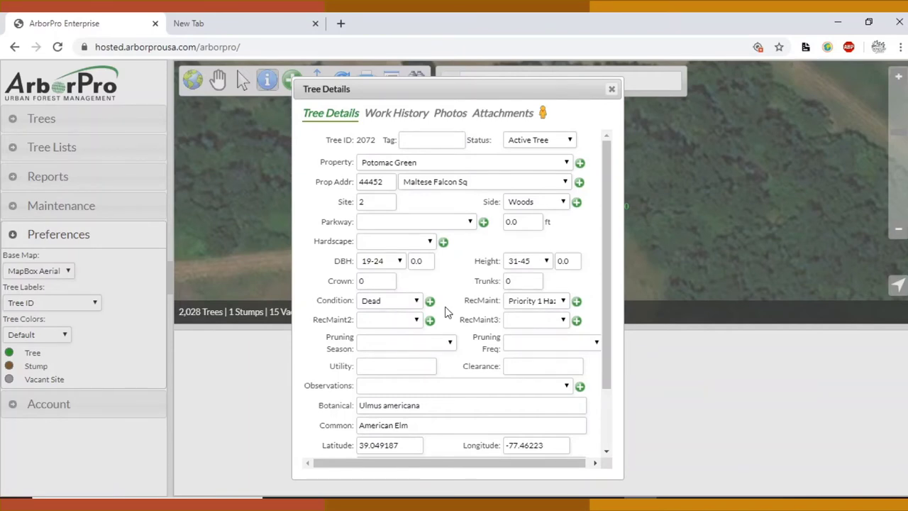
Review the pruning season and pruning frequency options for the tree, leaving both fields blank.
left_click(418, 346)
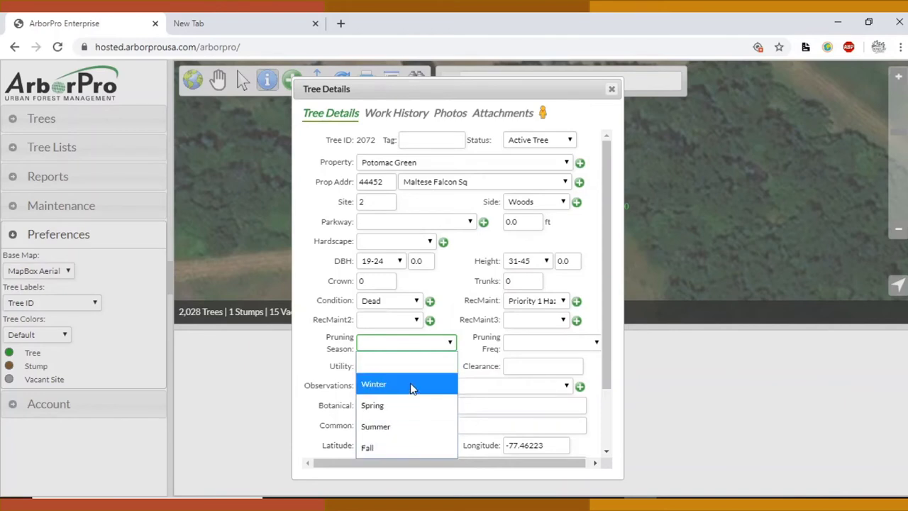
left_click(472, 358)
left_click(554, 348)
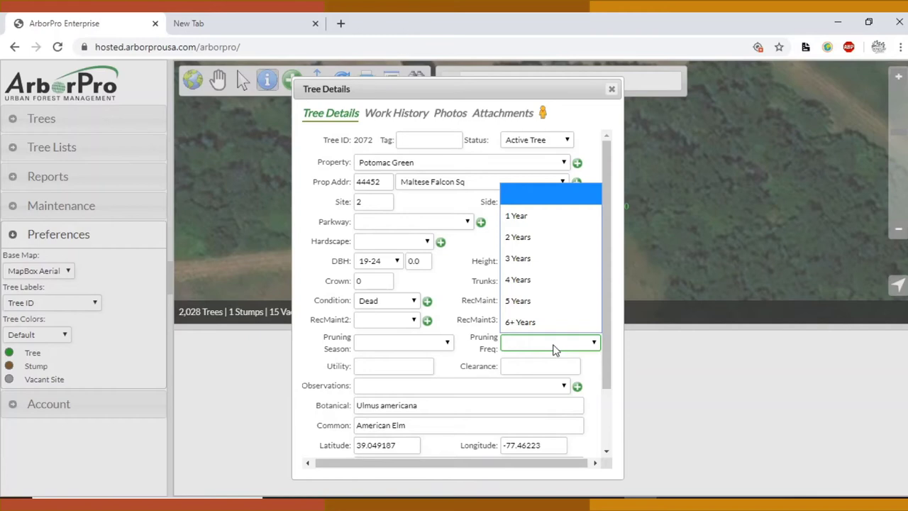
left_click(554, 348)
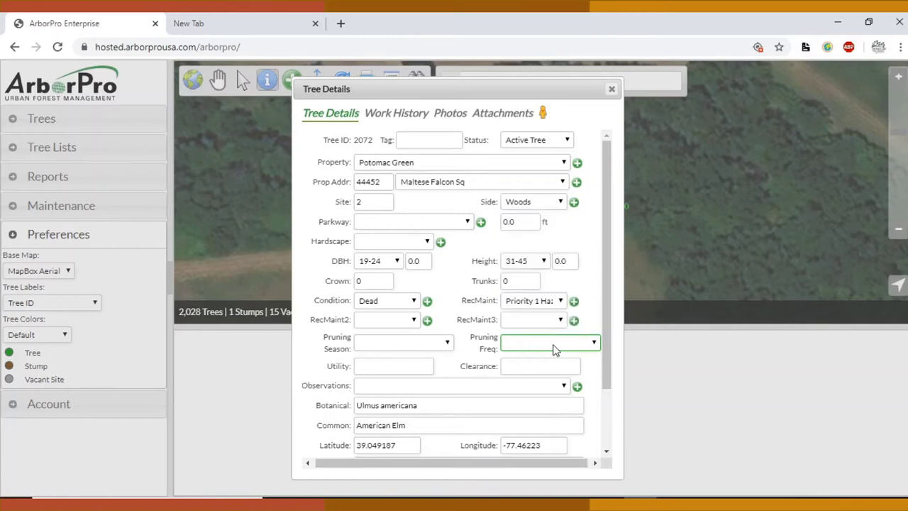
left_click(554, 348)
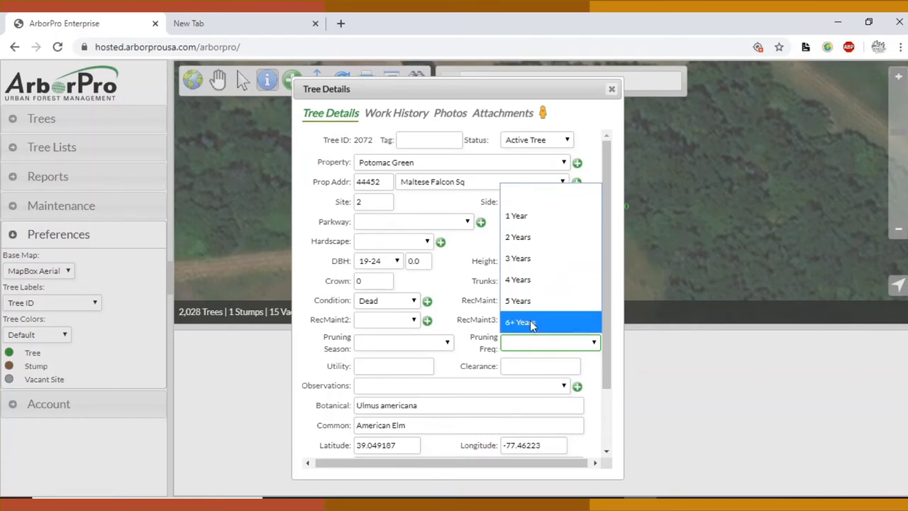
left_click(471, 345)
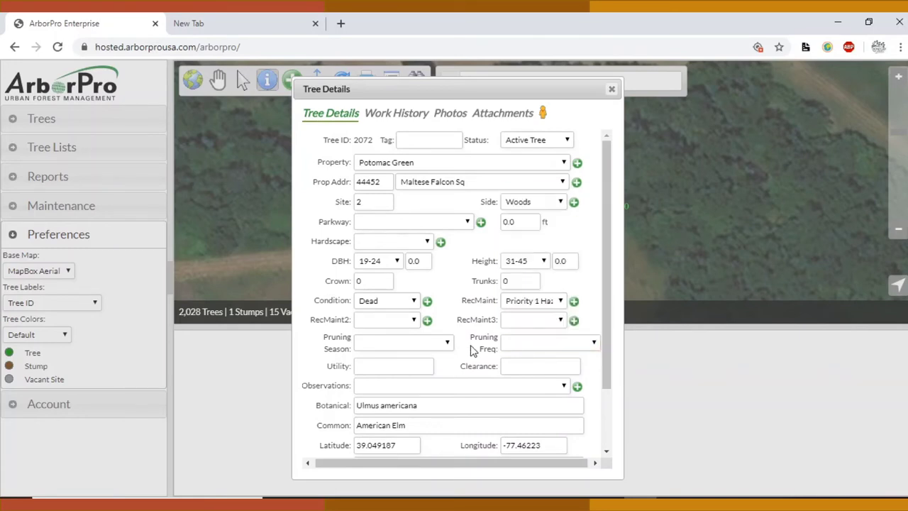
Examine the tree's utility, clearance and observations fields without entering any values.
scroll(471, 345, "down", 1)
left_click(376, 324)
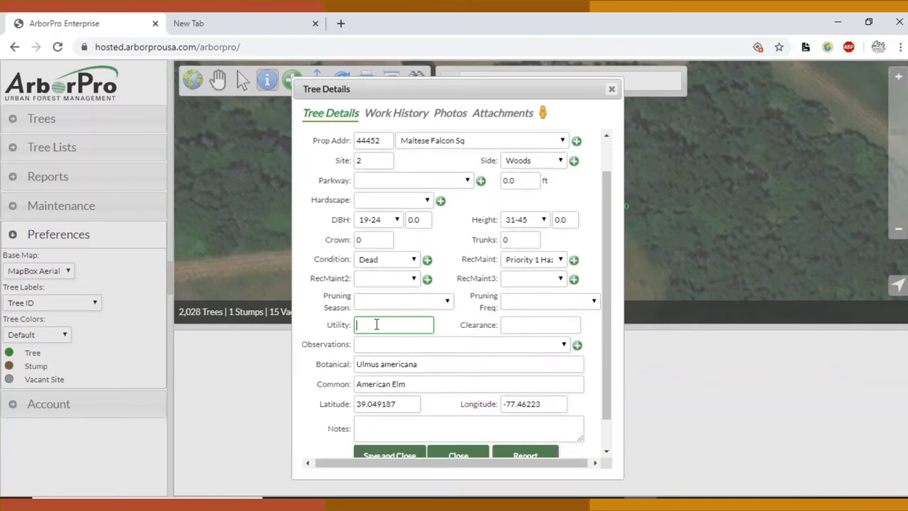
left_click(520, 320)
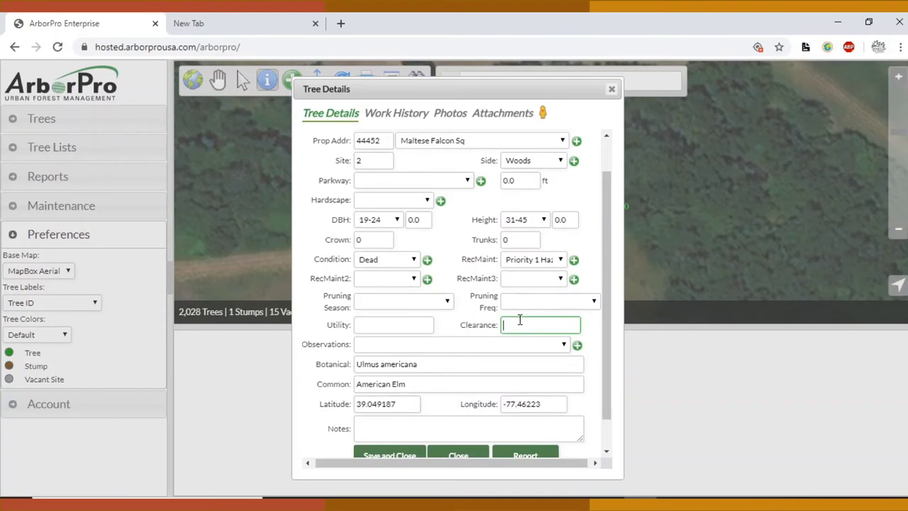
left_click(466, 346)
left_click(463, 348)
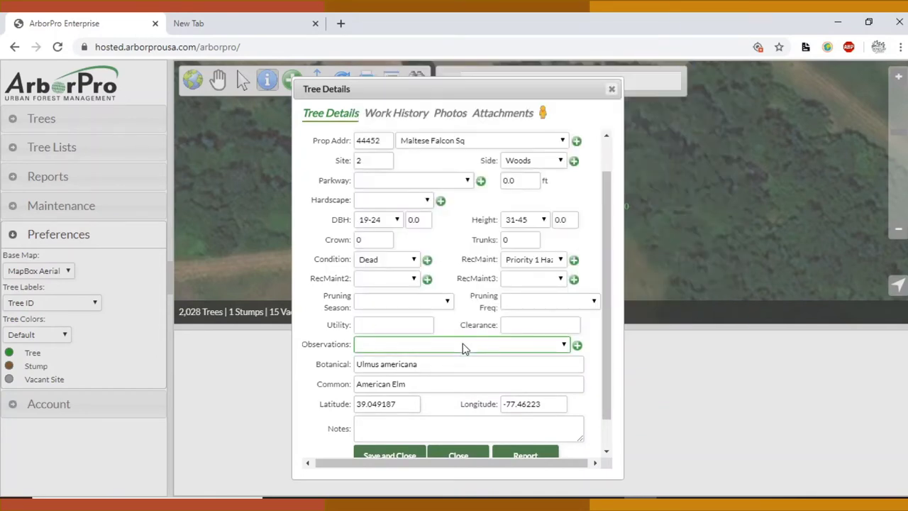
Replace the common name with the search text "elm", look through the suggested species and choose American Elm.
triple_click(416, 390)
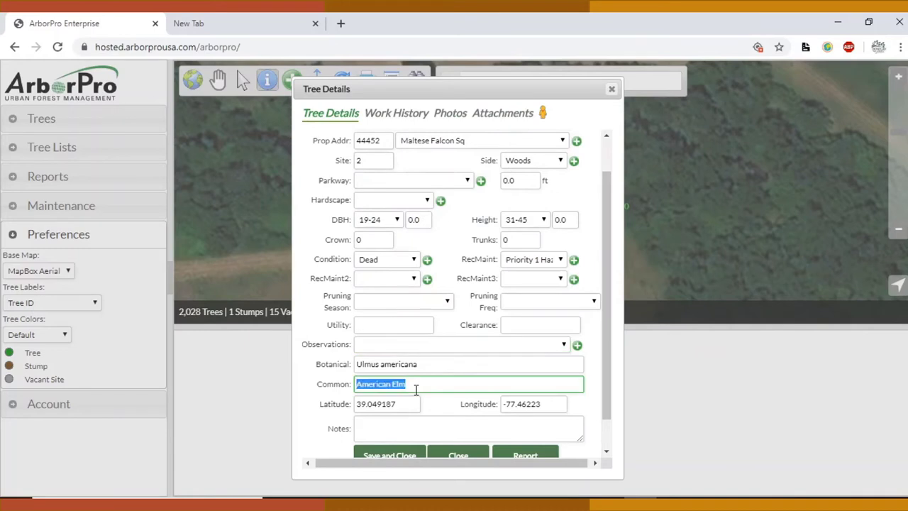
left_click(415, 387)
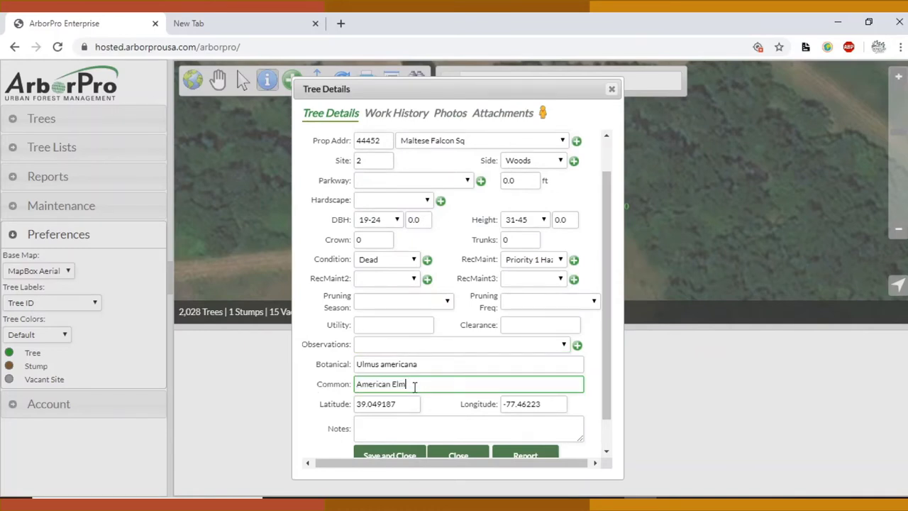
scroll(415, 387, "down", 1)
left_click_drag(419, 349, 310, 366)
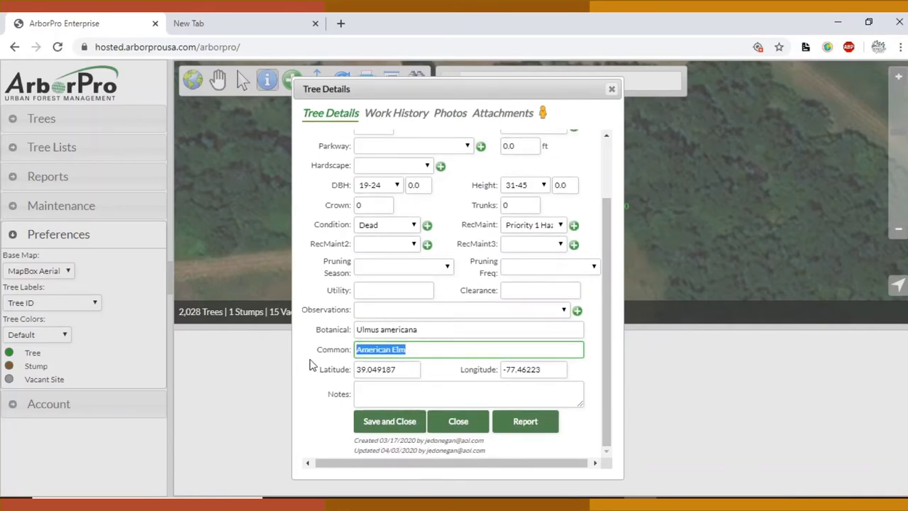
type("elm")
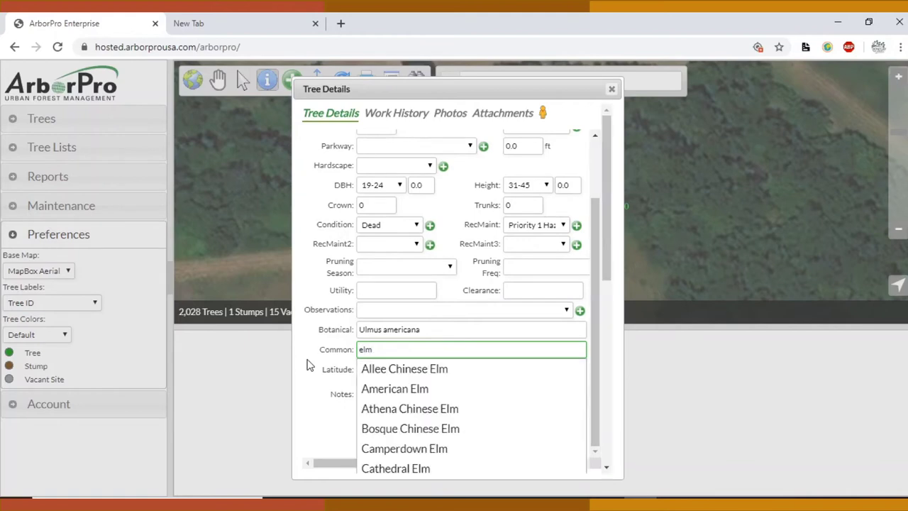
scroll(435, 434, "down", 4)
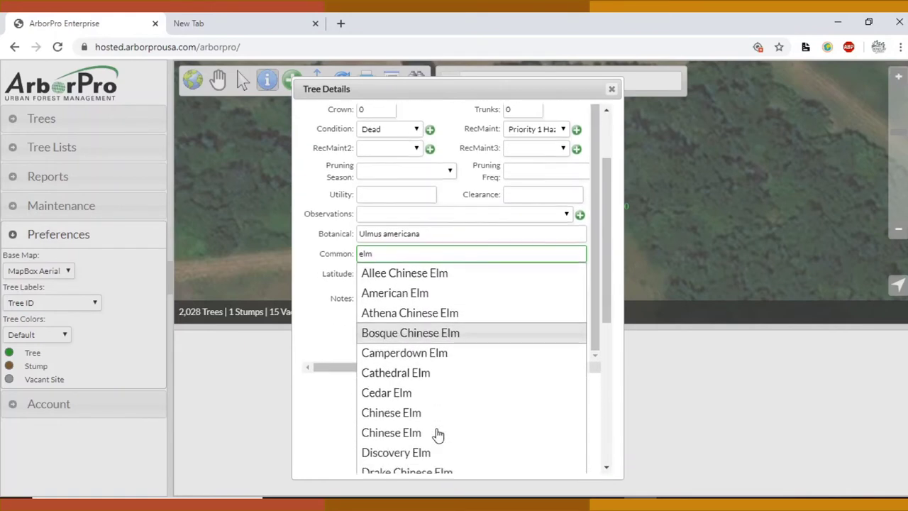
scroll(438, 433, "down", 1)
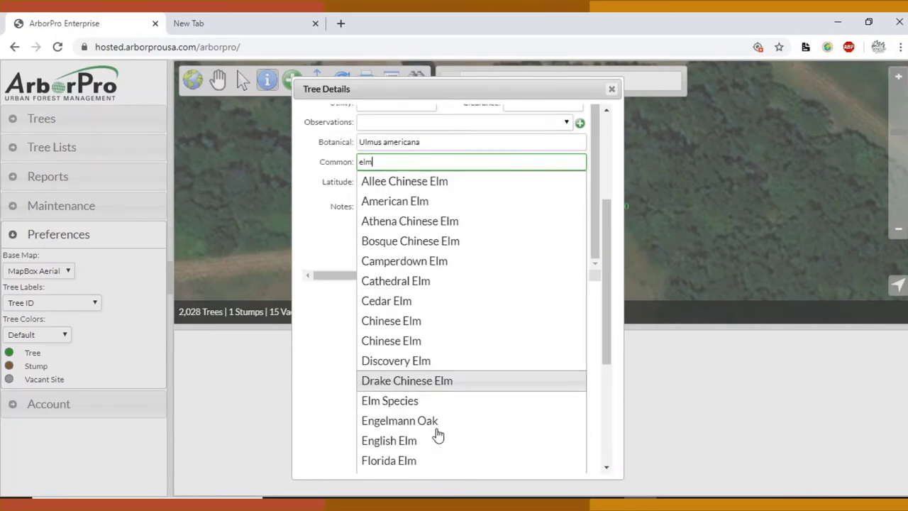
scroll(438, 433, "up", 1)
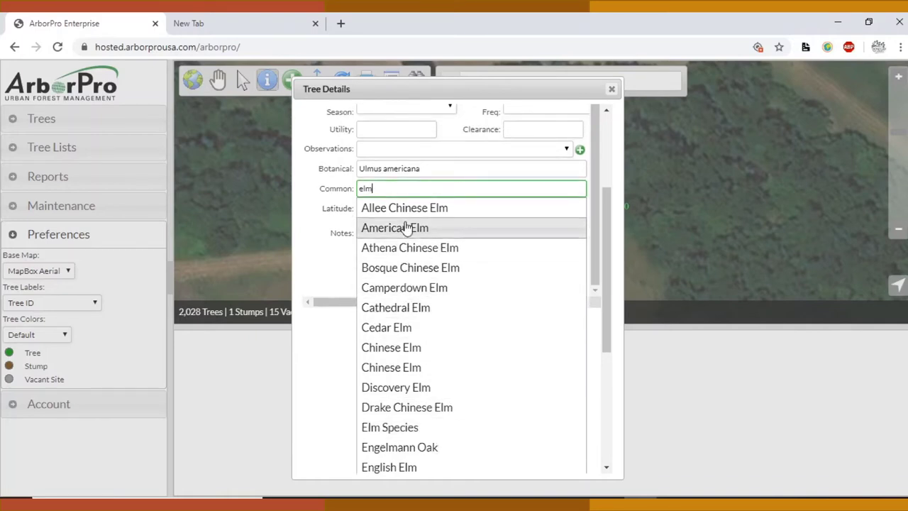
scroll(421, 353, "down", 3)
scroll(421, 353, "up", 4)
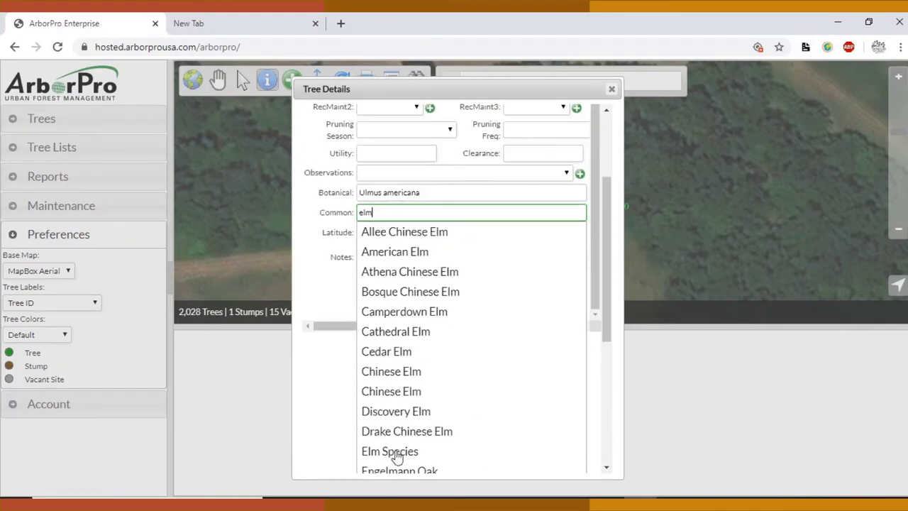
left_click(406, 252)
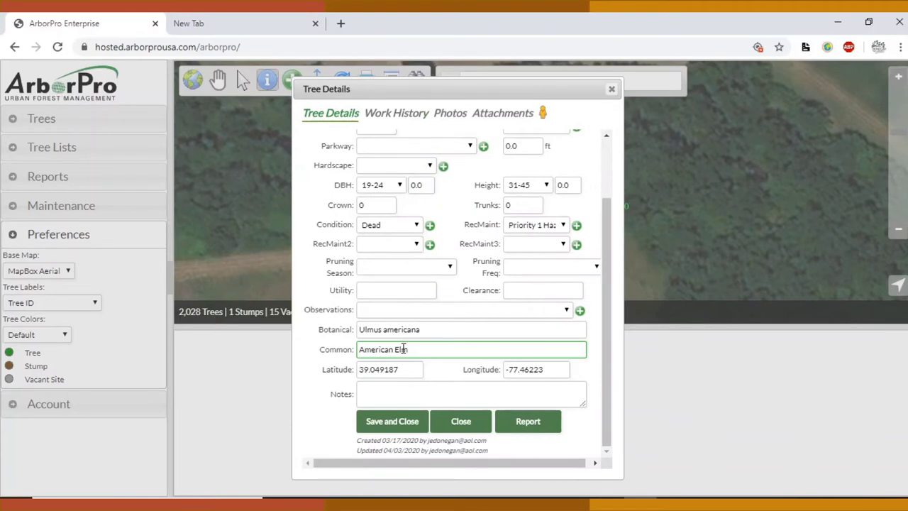
Clear the botanical name, search the common name for "elm" and choose American Elm to fill the botanical name back in.
triple_click(442, 328)
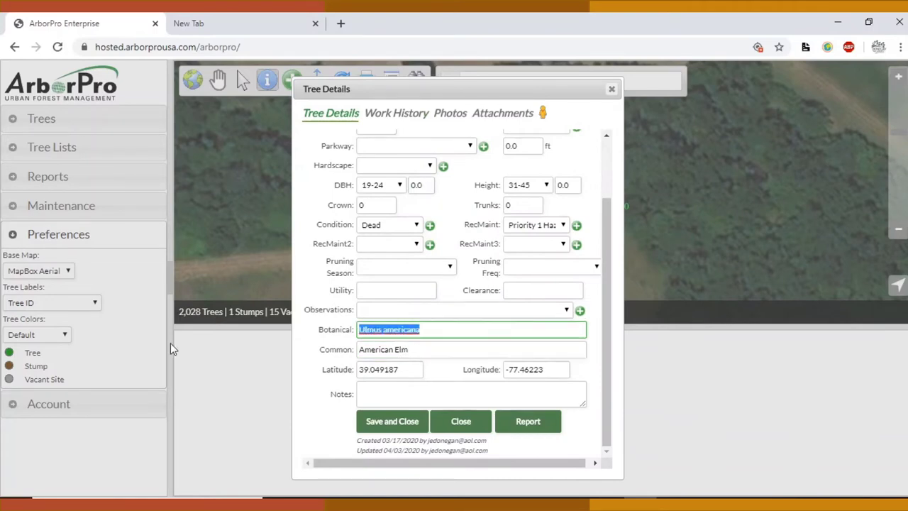
key("BackSpace")
key("Tab")
key("ctrl+a")
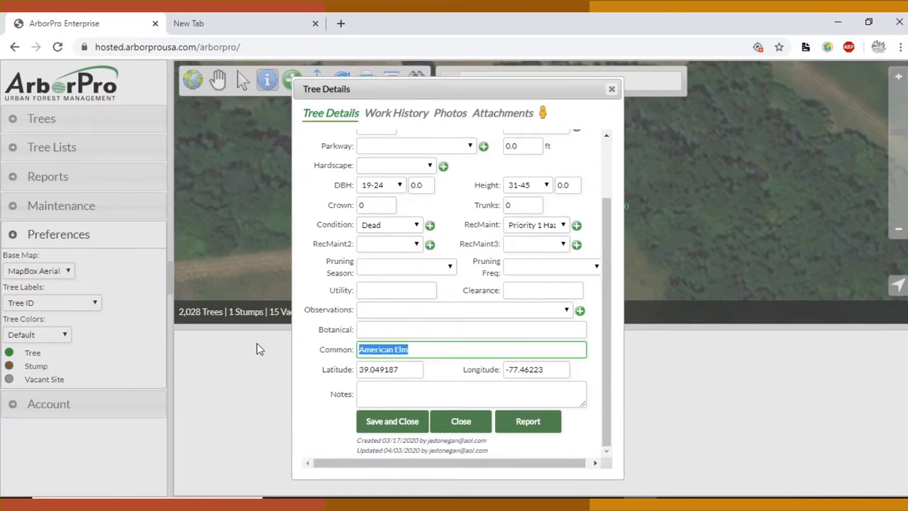
type("elm")
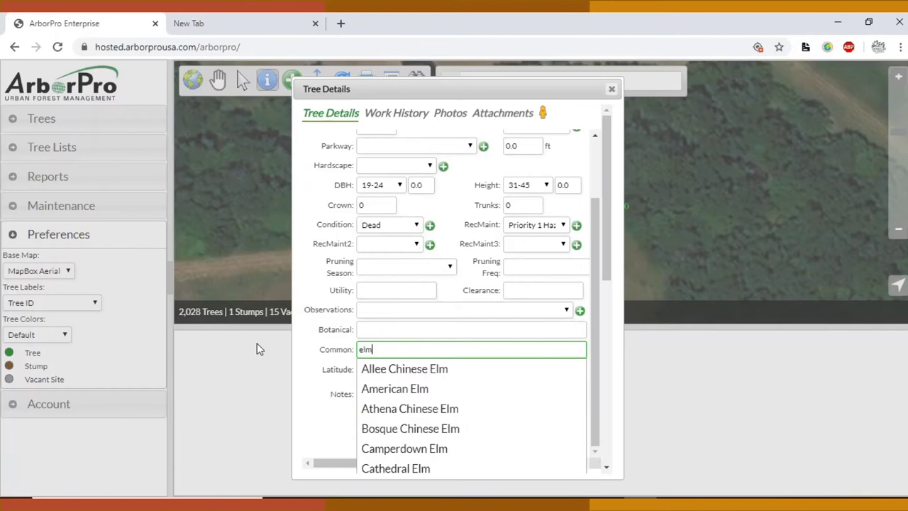
left_click(406, 387)
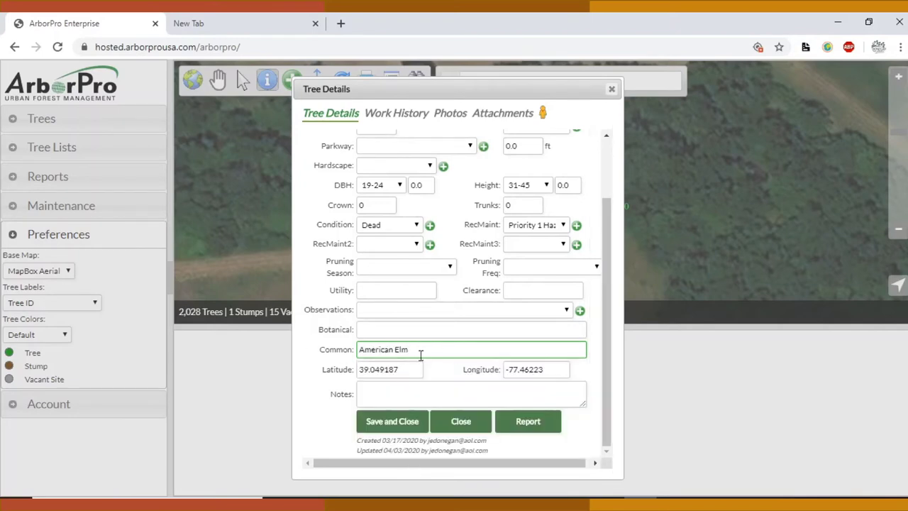
left_click(420, 394)
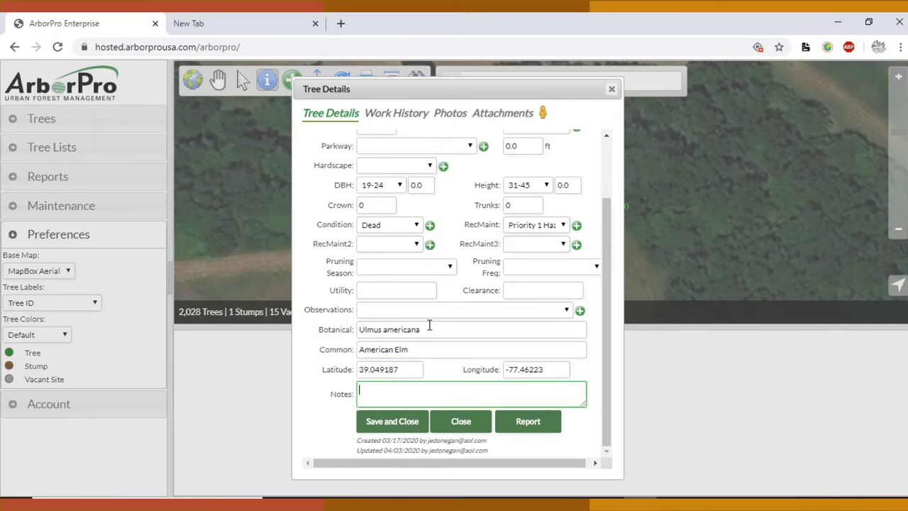
left_click(437, 353)
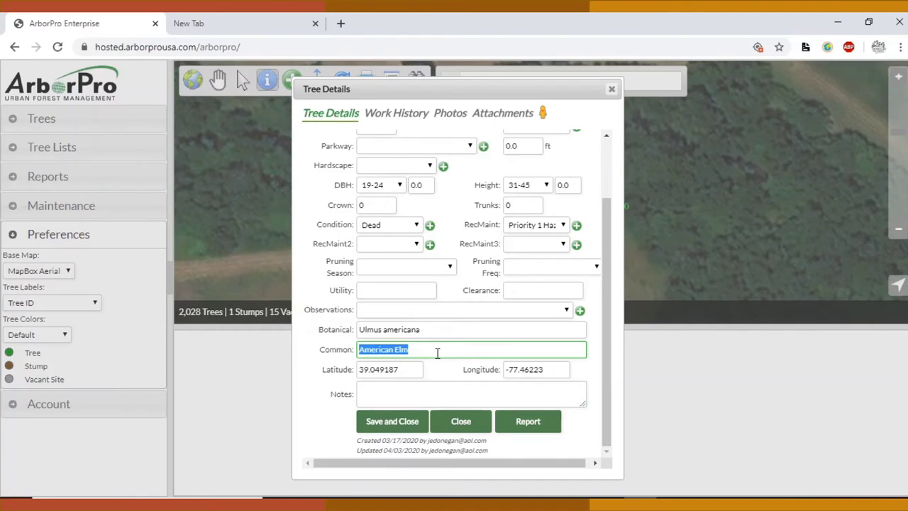
Clear the tree's botanical name and refill it from the common name American Elm.
left_click(451, 324)
key("BackSpace")
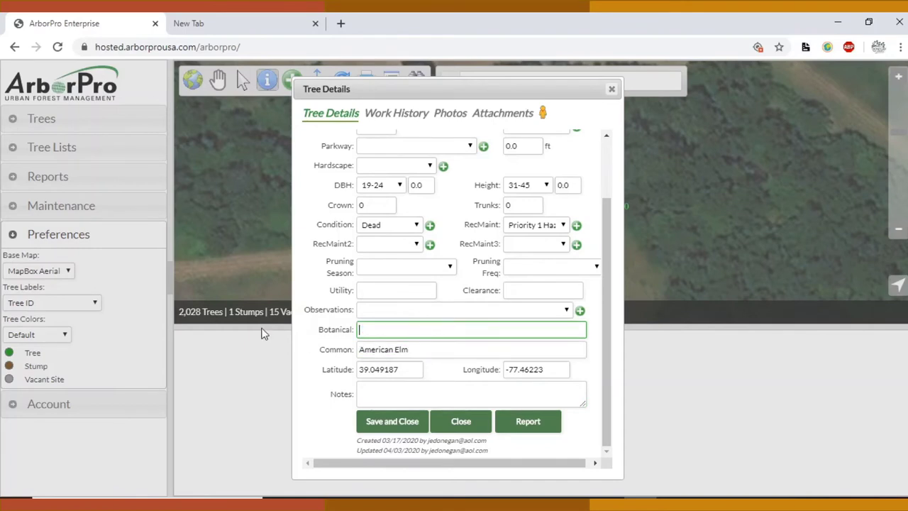
left_click(441, 349)
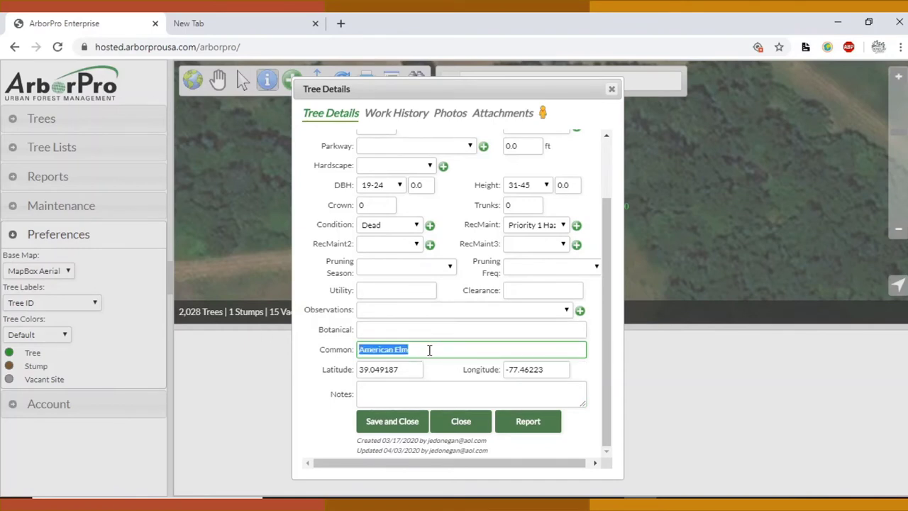
left_click(429, 350)
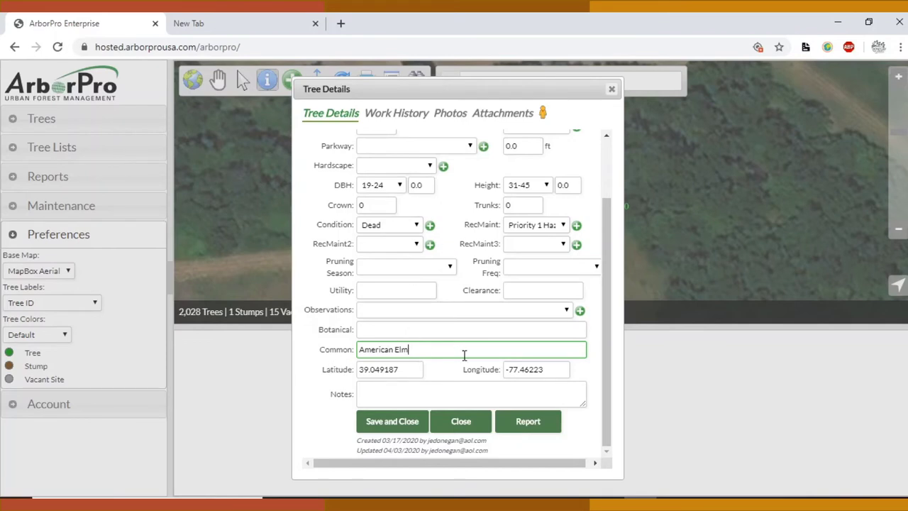
left_click(407, 387)
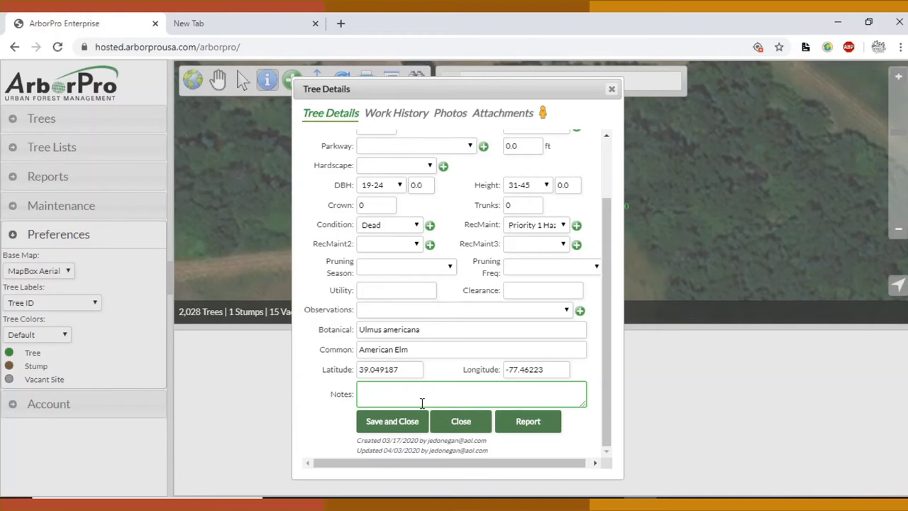
Look through the tree's condition options and close the tree details without saving.
left_click(403, 227)
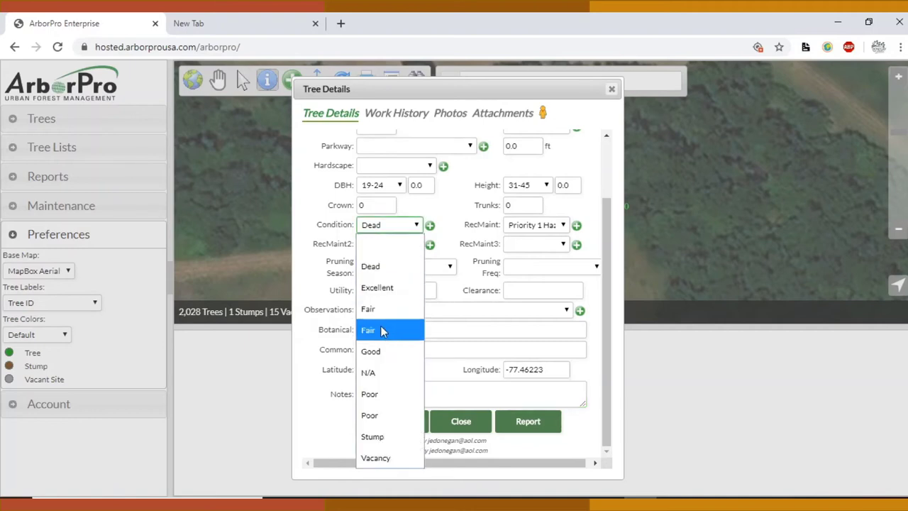
left_click(451, 194)
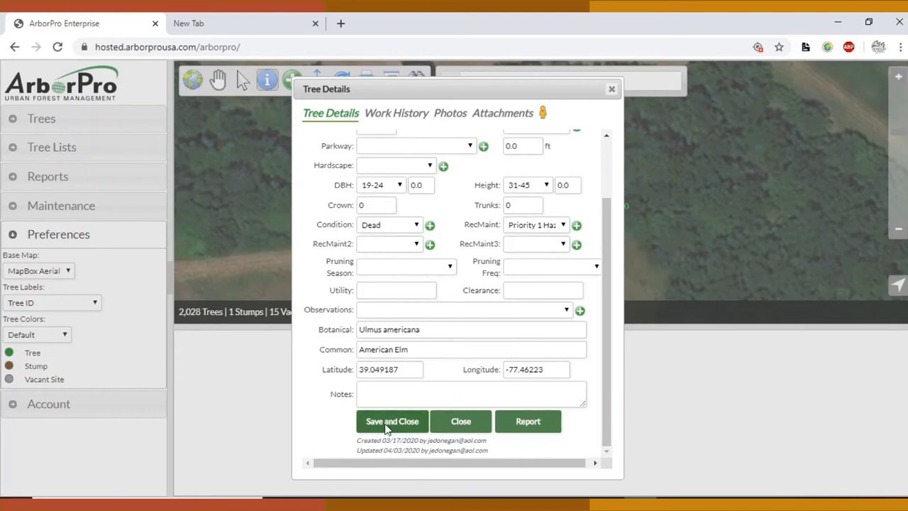
left_click(456, 423)
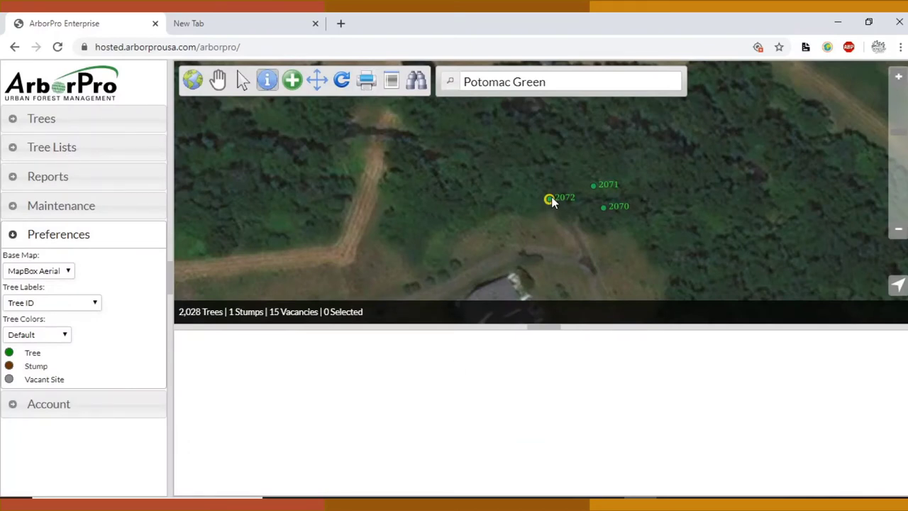
left_click(341, 80)
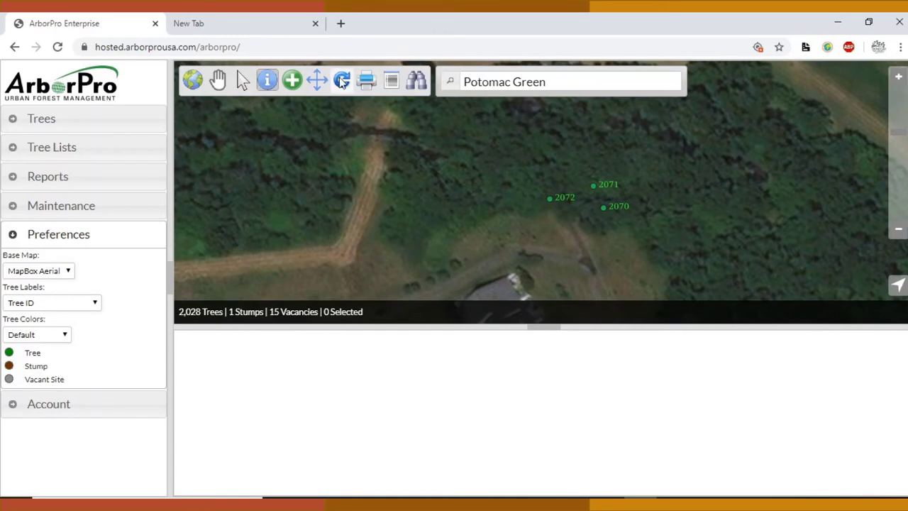
left_click(291, 80)
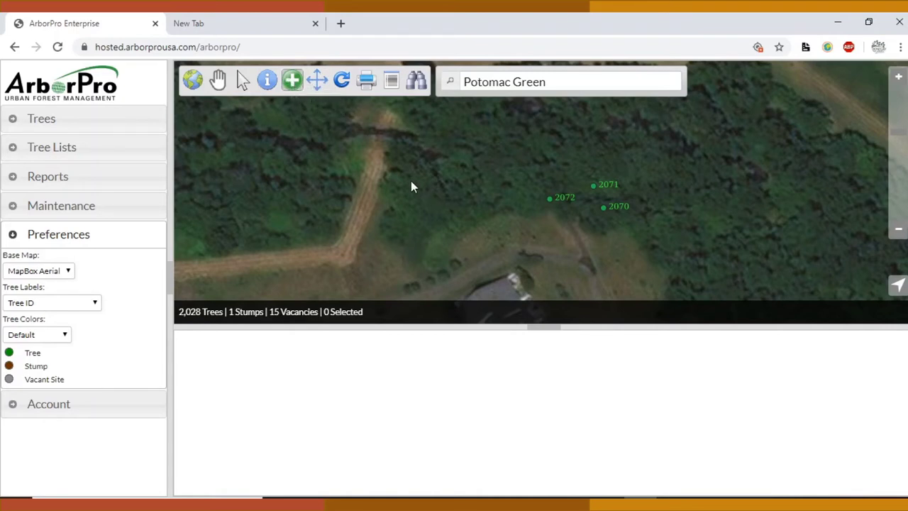
left_click(291, 84)
left_click(220, 81)
left_click(671, 499)
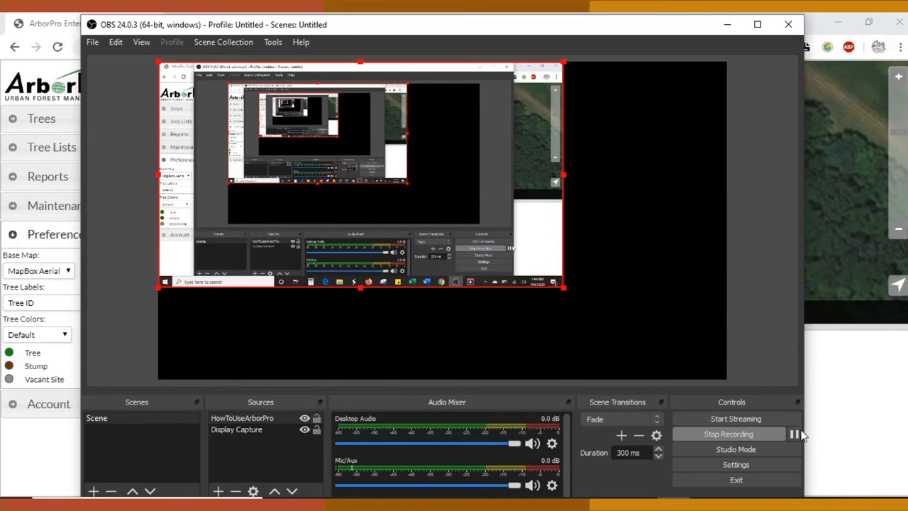
left_click(824, 267)
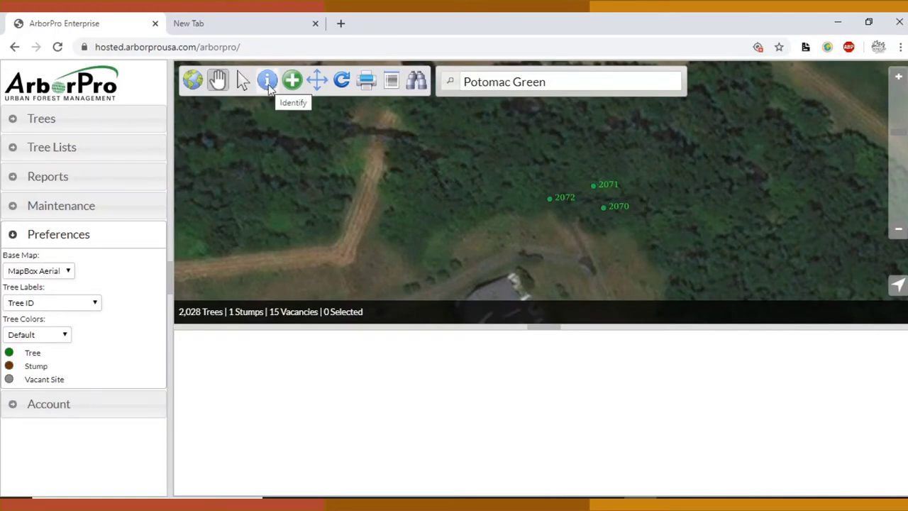
Add a new tree on the grass beside Maltese Falcon Sq, just southeast of the end building.
left_click(899, 230)
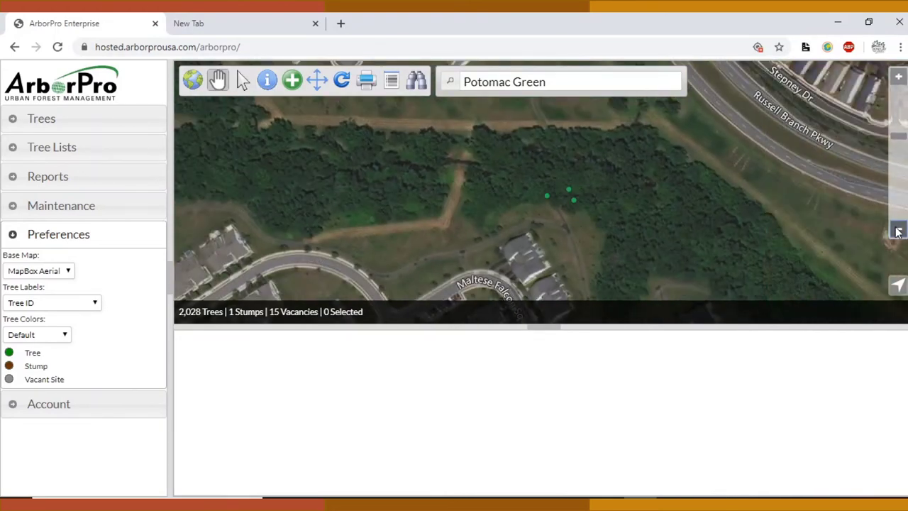
left_click(294, 82)
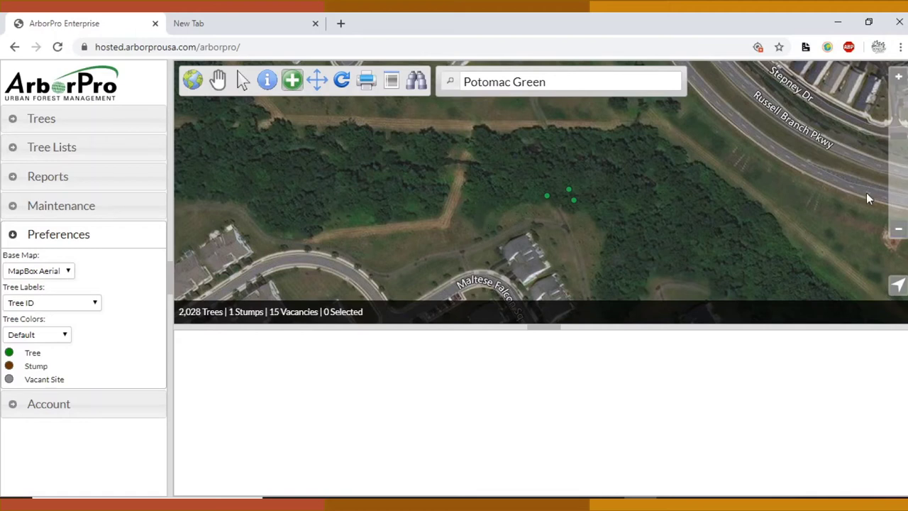
left_click(241, 80)
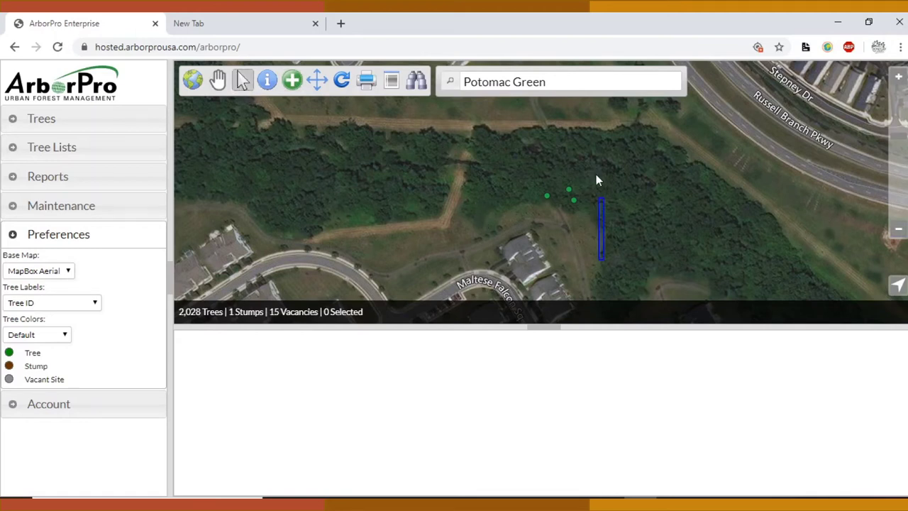
left_click_drag(596, 180, 586, 156)
left_click(216, 82)
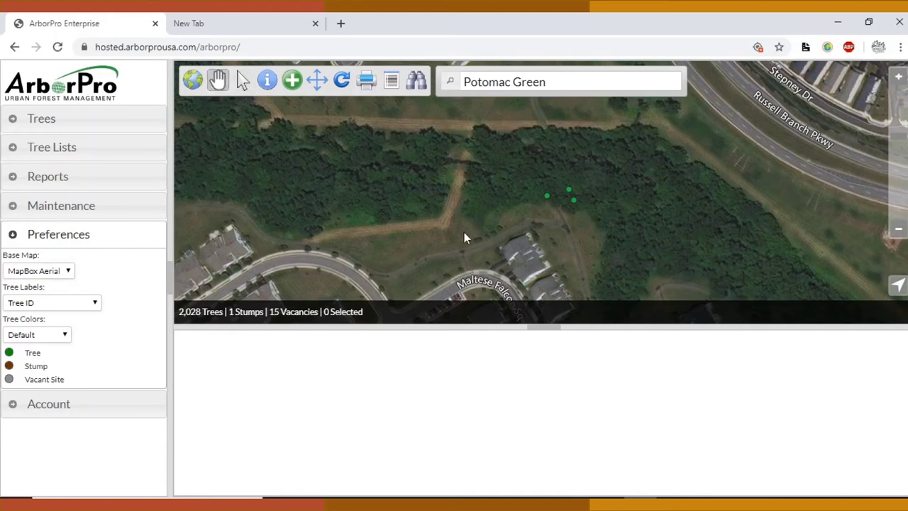
left_click_drag(464, 232, 437, 115)
left_click(899, 76)
left_click(899, 76)
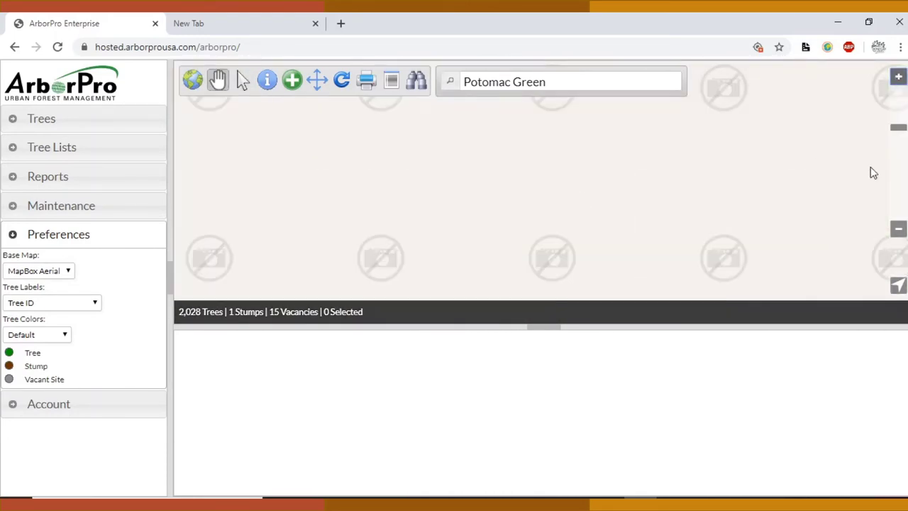
left_click(898, 229)
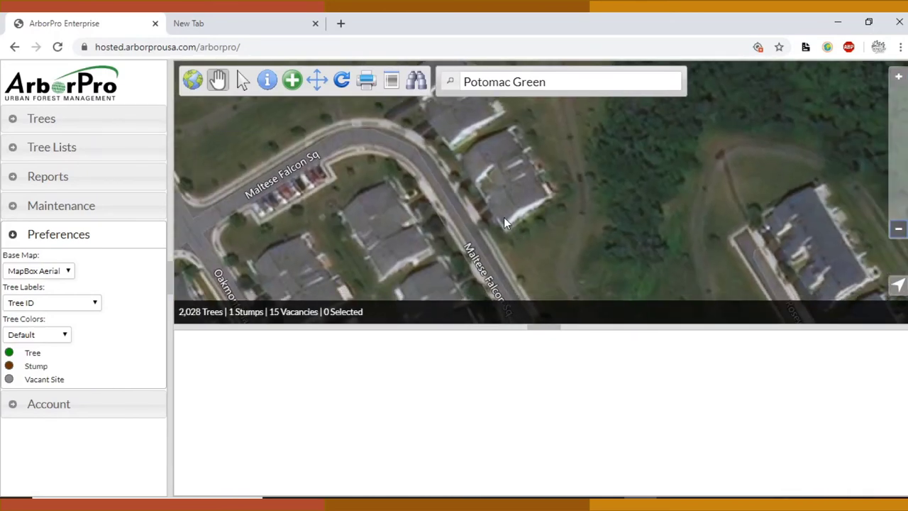
left_click(291, 81)
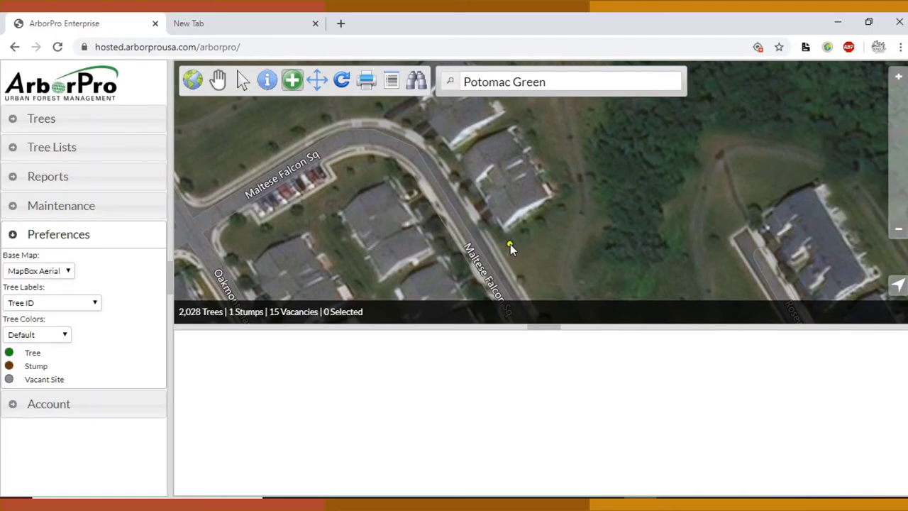
left_click(550, 256)
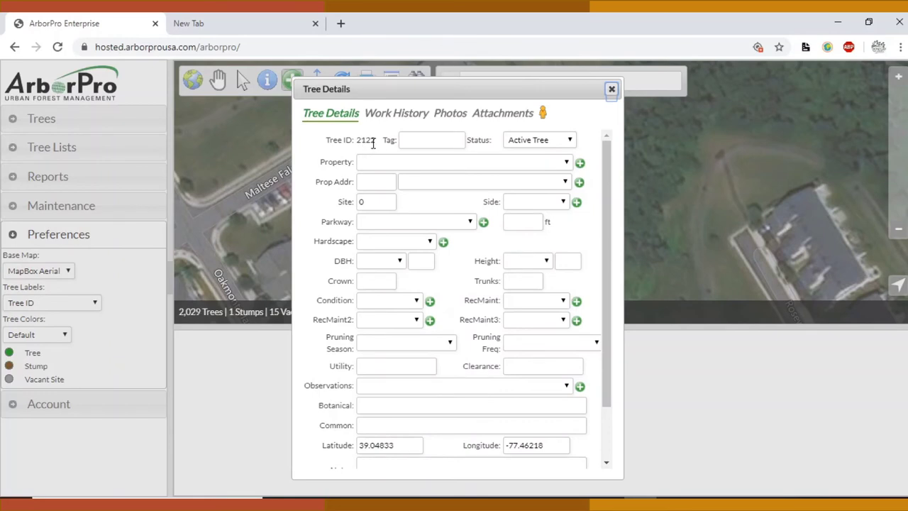
Check the status options of the new tree, keeping Active Tree, and review its blank detail fields.
left_click(534, 141)
left_click(536, 142)
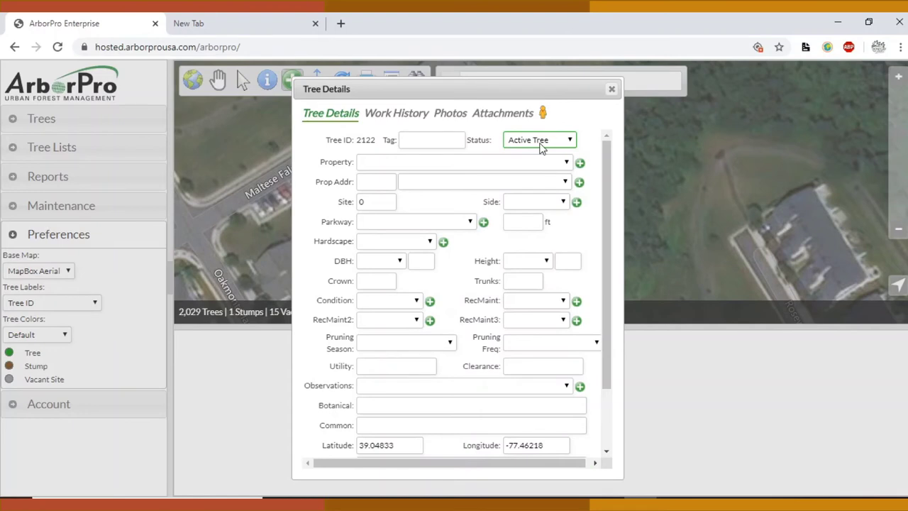
scroll(471, 285, "down", 2)
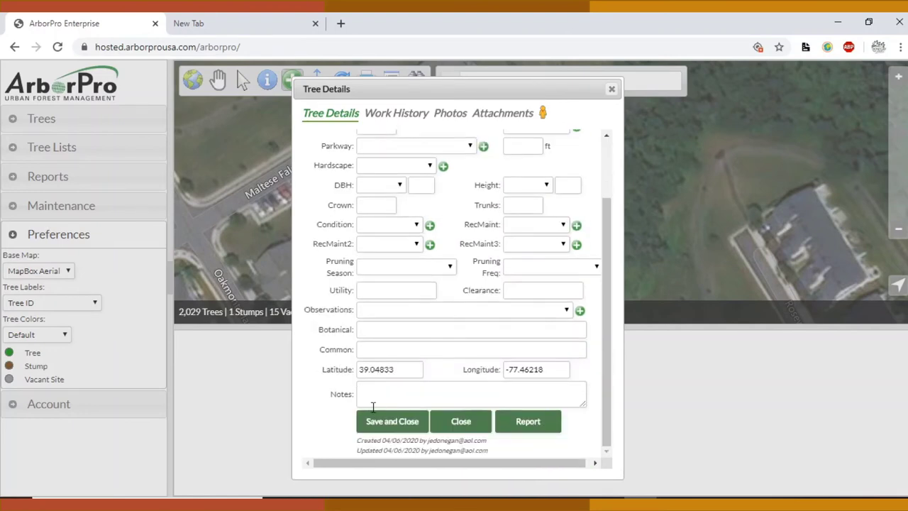
scroll(476, 199, "up", 1)
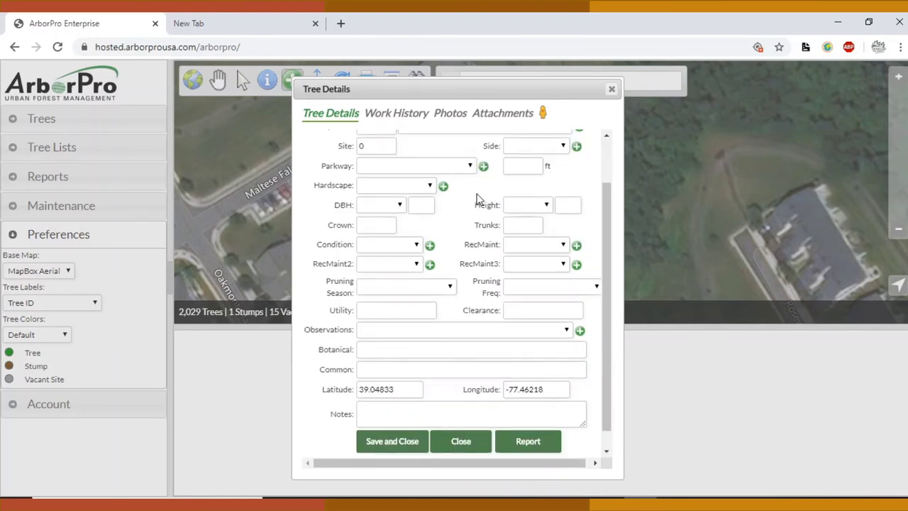
scroll(477, 199, "up", 2)
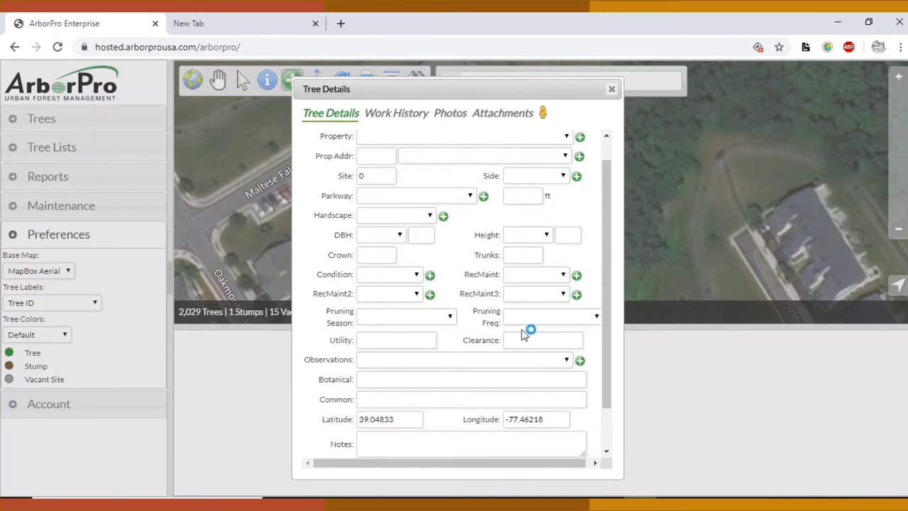
scroll(488, 178, "up", 1)
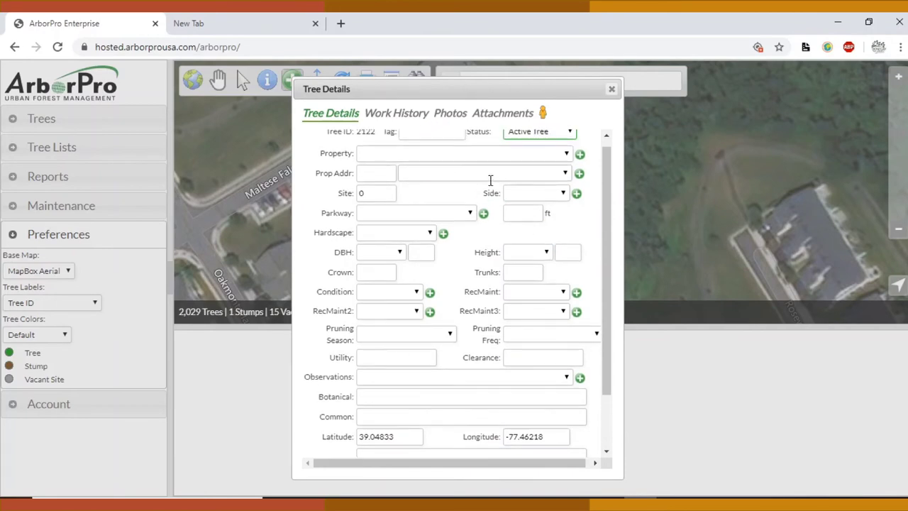
Assign the new tree to the Potomac Green property.
left_click(444, 153)
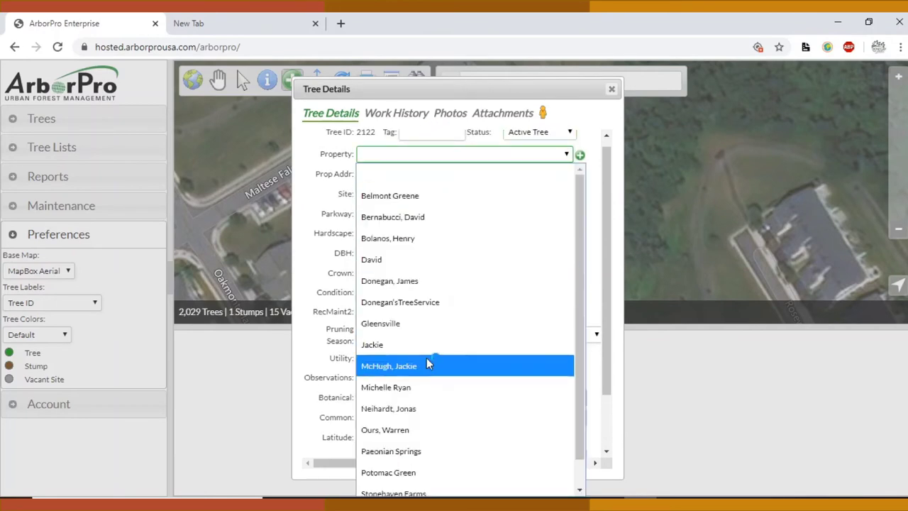
type("po")
scroll(430, 362, "down", 1)
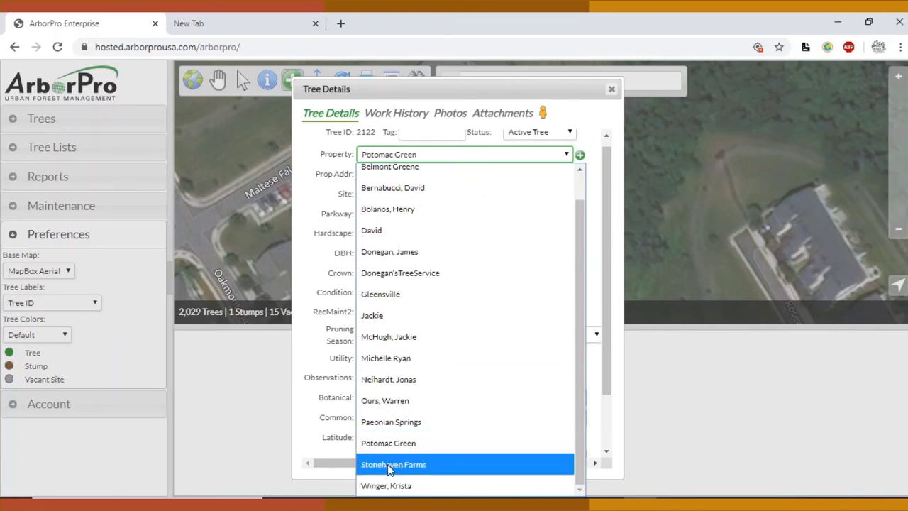
left_click(396, 444)
Set the new tree's property street to Maltese Falcon Sq and its side to Side.
left_click(426, 177)
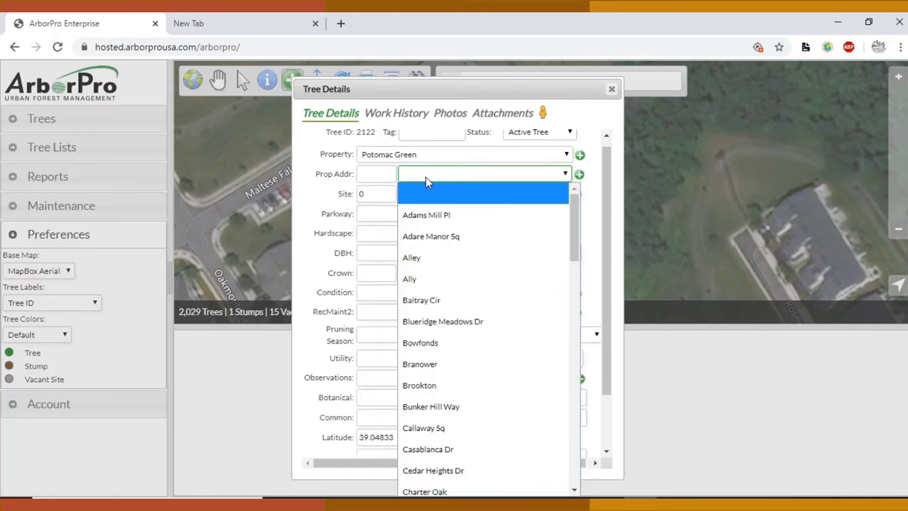
scroll(446, 355, "down", 8)
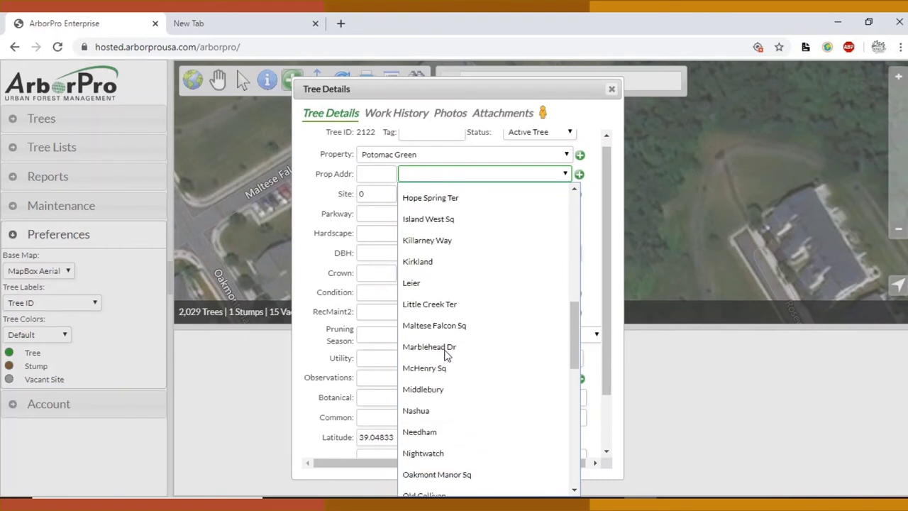
scroll(446, 355, "down", 4)
scroll(446, 355, "up", 1)
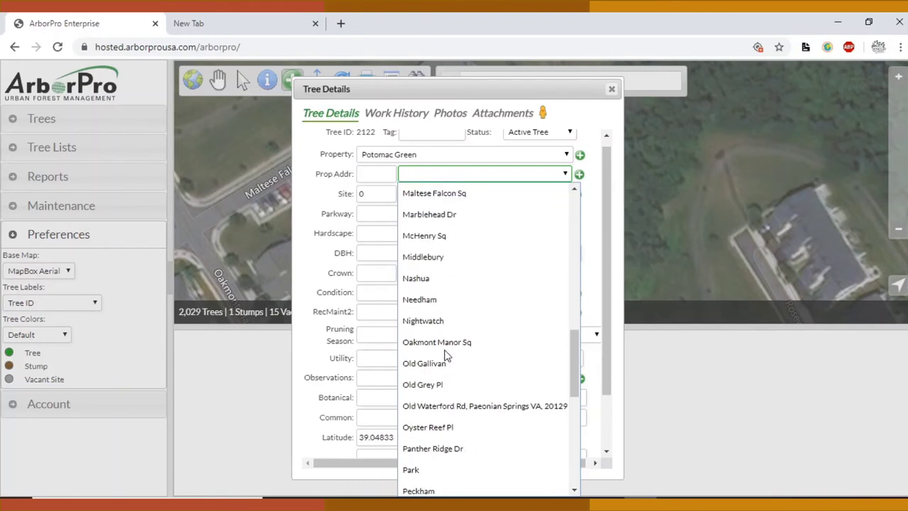
left_click(467, 198)
left_click(516, 198)
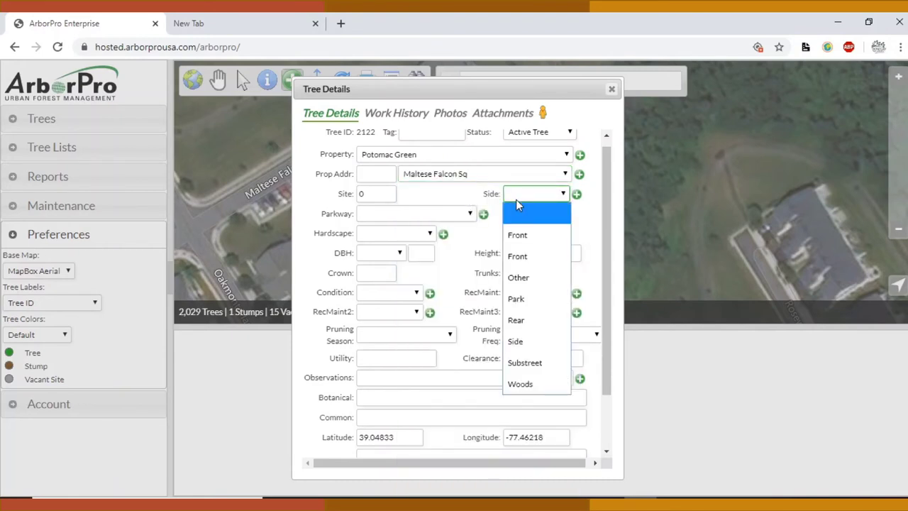
left_click(523, 340)
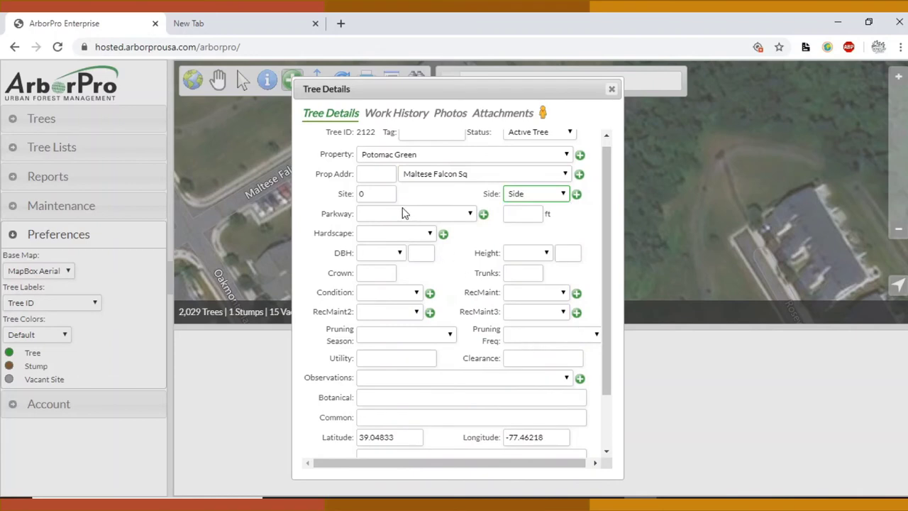
Set the new tree's DBH range to 07-12, height range to 31-45 and condition to Fair.
left_click(380, 255)
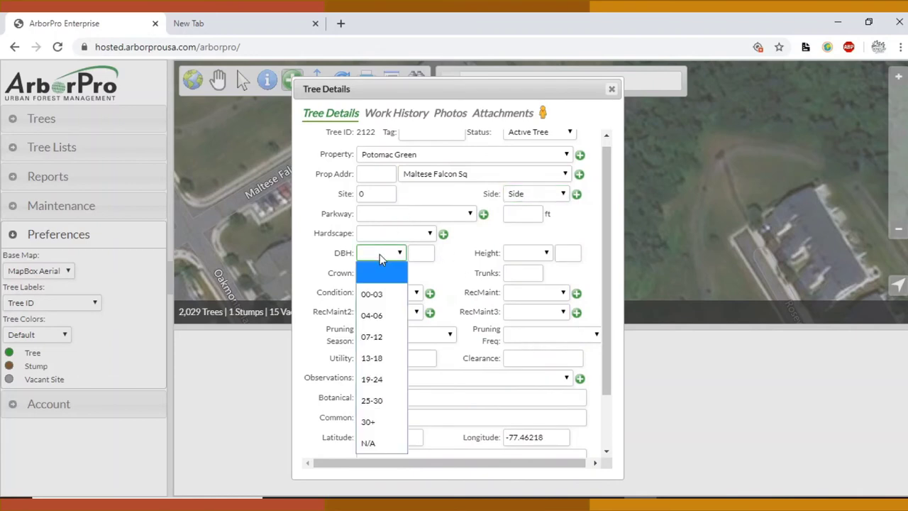
left_click(388, 338)
left_click(534, 254)
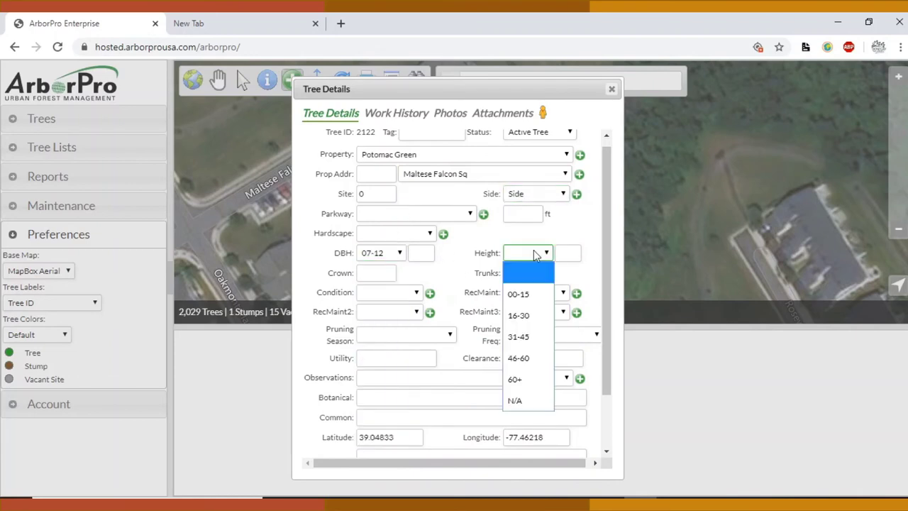
left_click(540, 337)
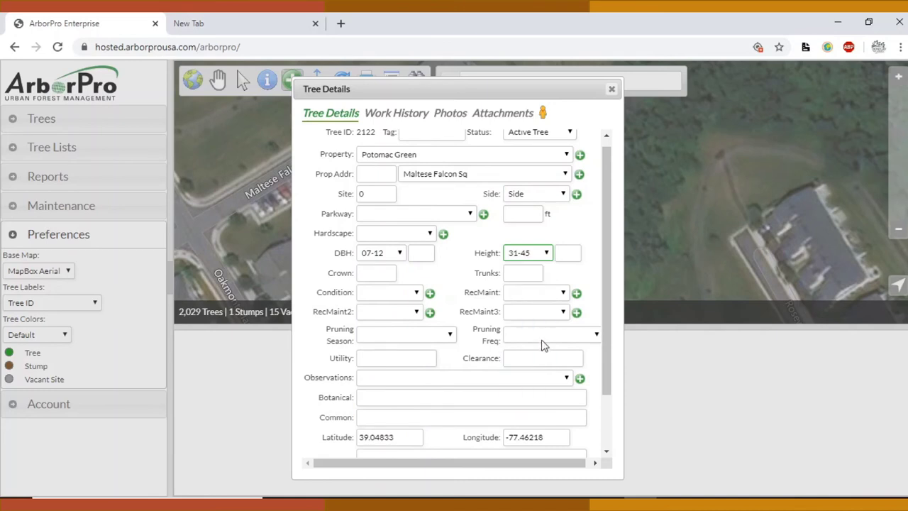
left_click(375, 295)
left_click(386, 126)
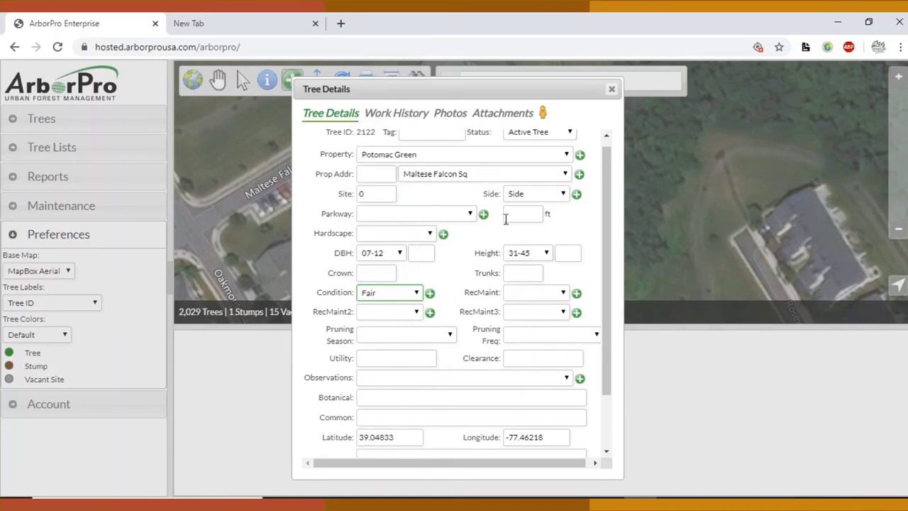
Set the new tree's recommended maintenance to Priority 1 - CC and its pruning season to Summer.
left_click(533, 293)
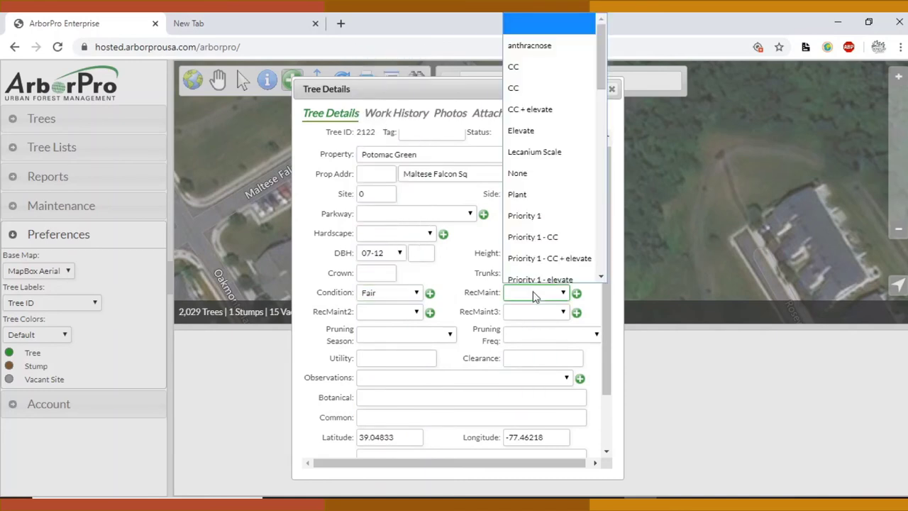
left_click(547, 234)
left_click(437, 337)
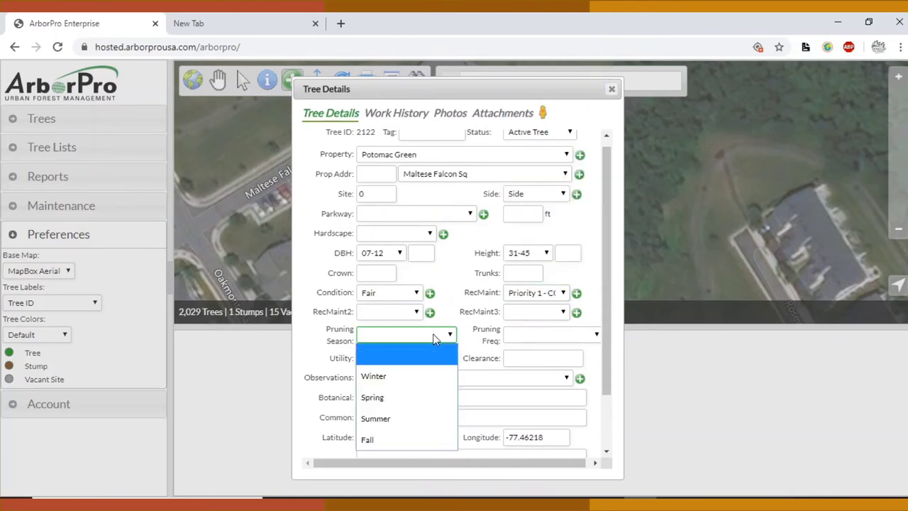
left_click(410, 425)
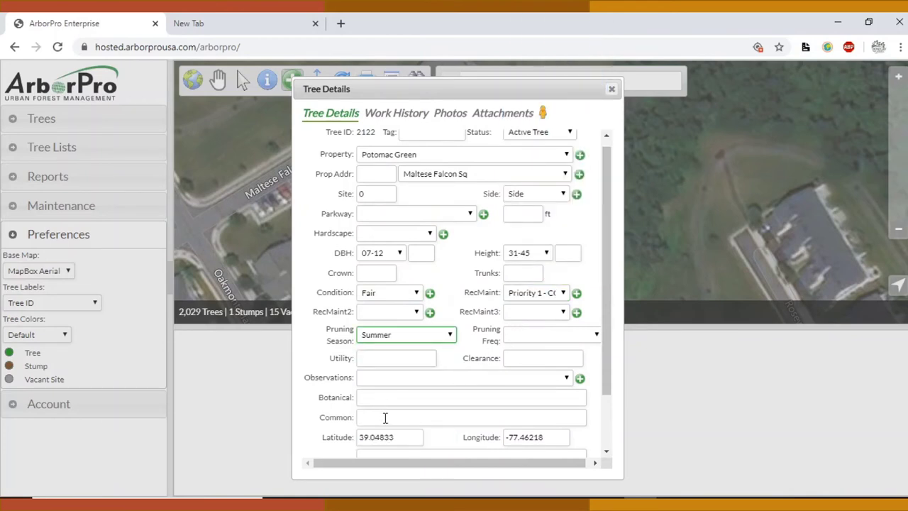
Look up zelkova species for the new tree's common name and choose Sawleaf Zelkova.
left_click(385, 422)
type("zelkov")
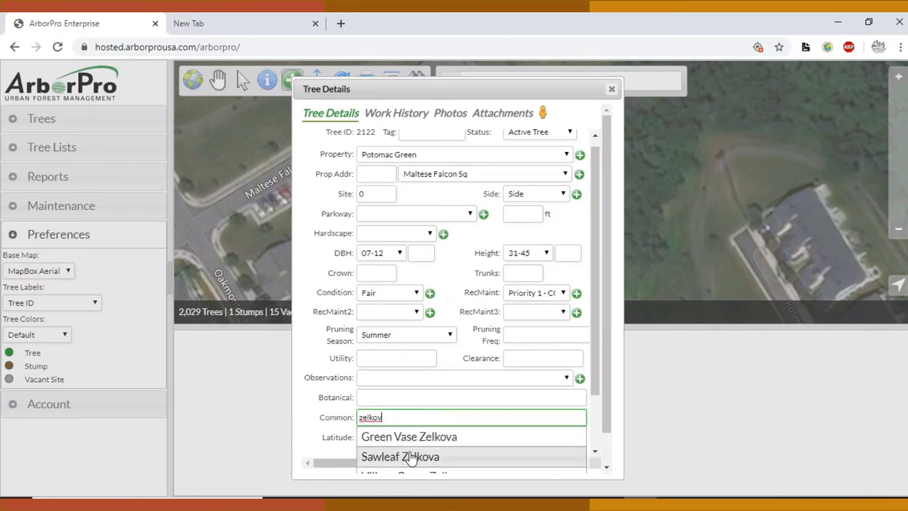
scroll(408, 454, "down", 1)
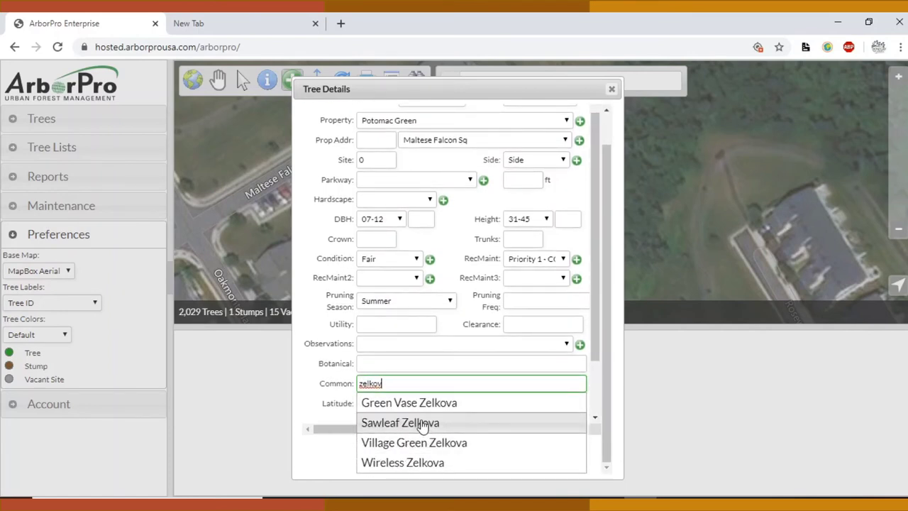
left_click(422, 423)
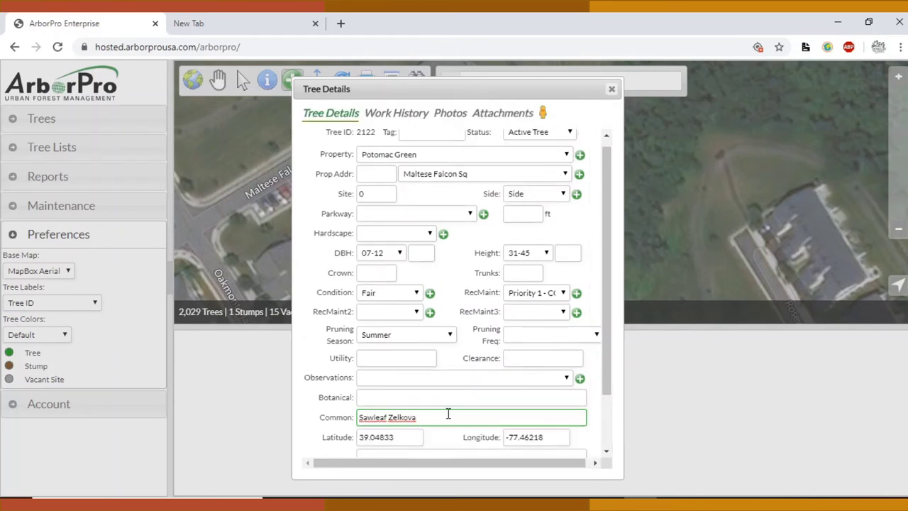
Review the new tree's notes, pruning frequency, botanical name and common name along with its other detail fields.
scroll(447, 414, "down", 2)
left_click(449, 413)
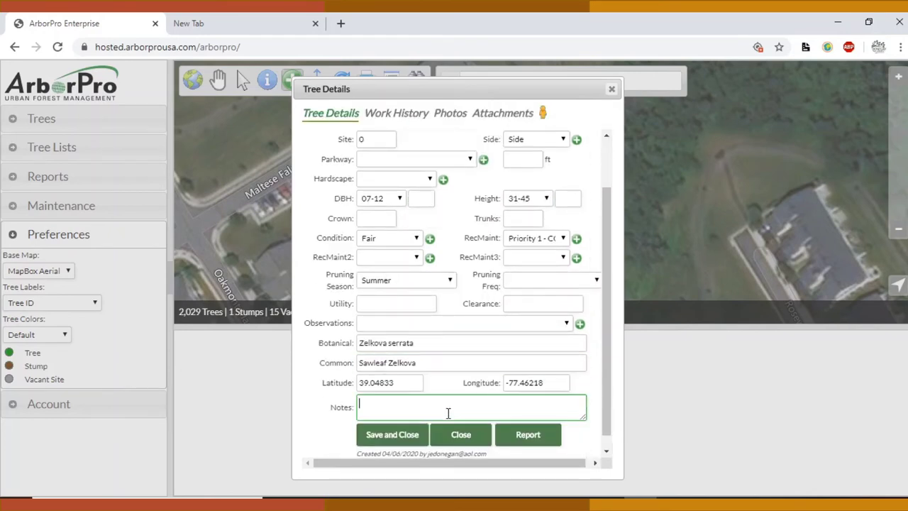
scroll(454, 266, "up", 2)
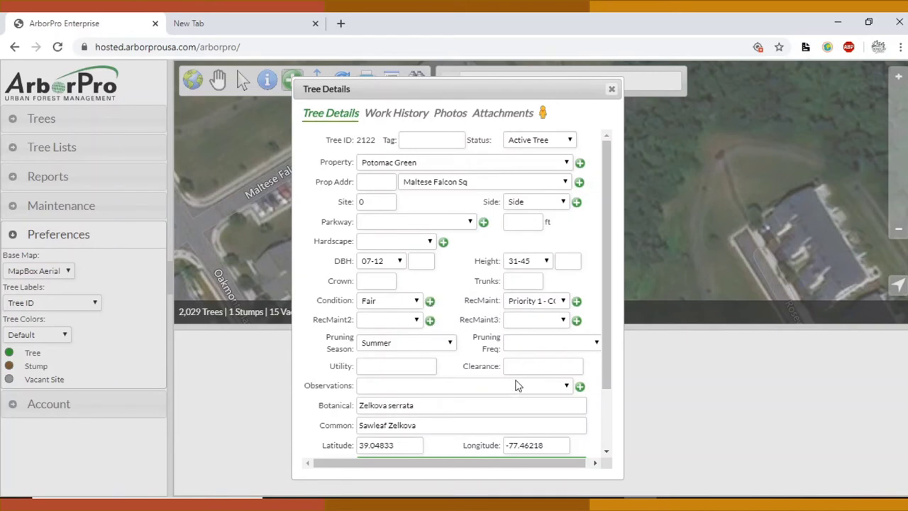
left_click(517, 346)
left_click(517, 345)
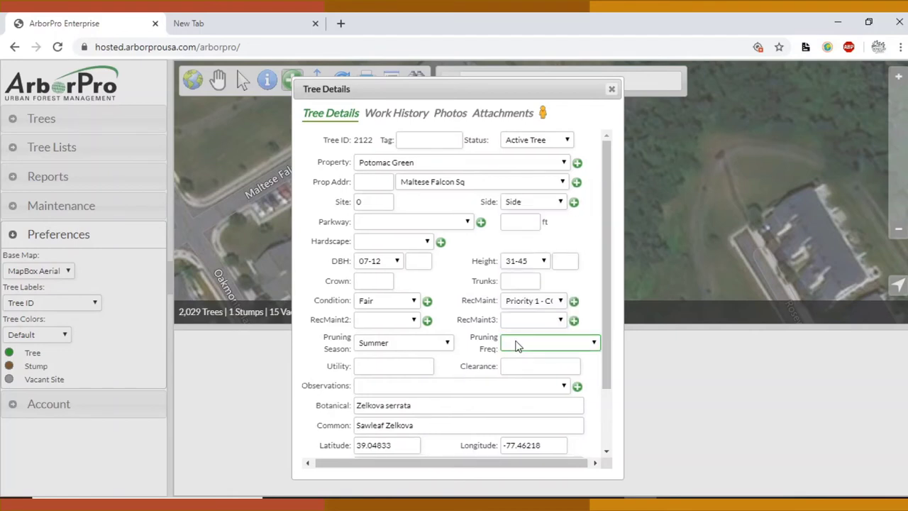
scroll(517, 346, "down", 2)
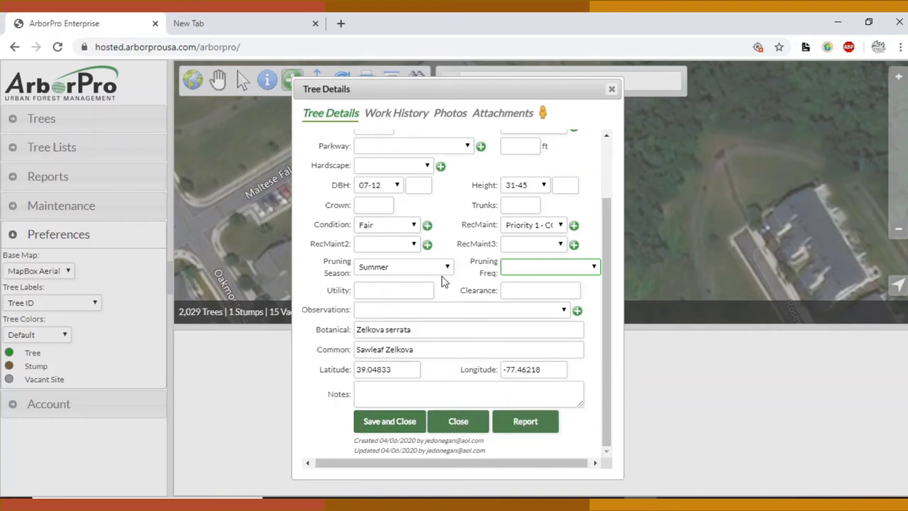
scroll(447, 289, "up", 2)
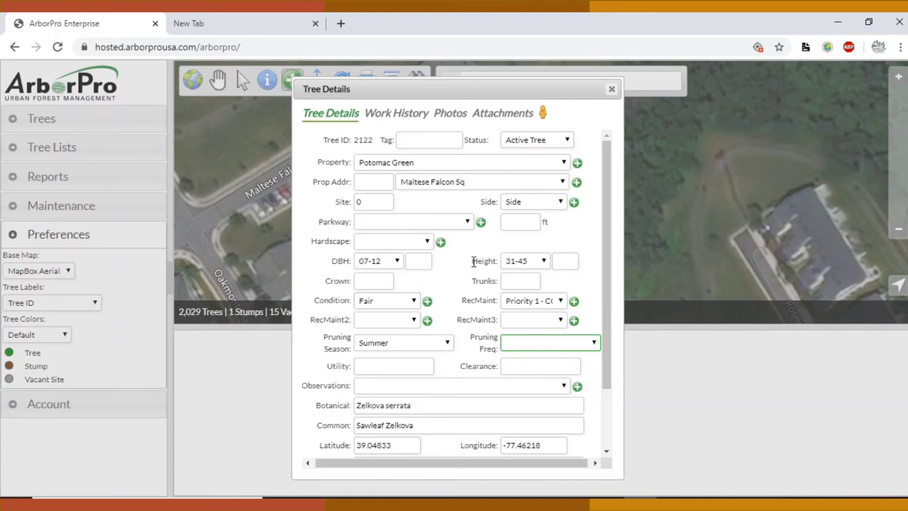
scroll(474, 261, "down", 1)
scroll(474, 261, "up", 1)
scroll(469, 360, "down", 1)
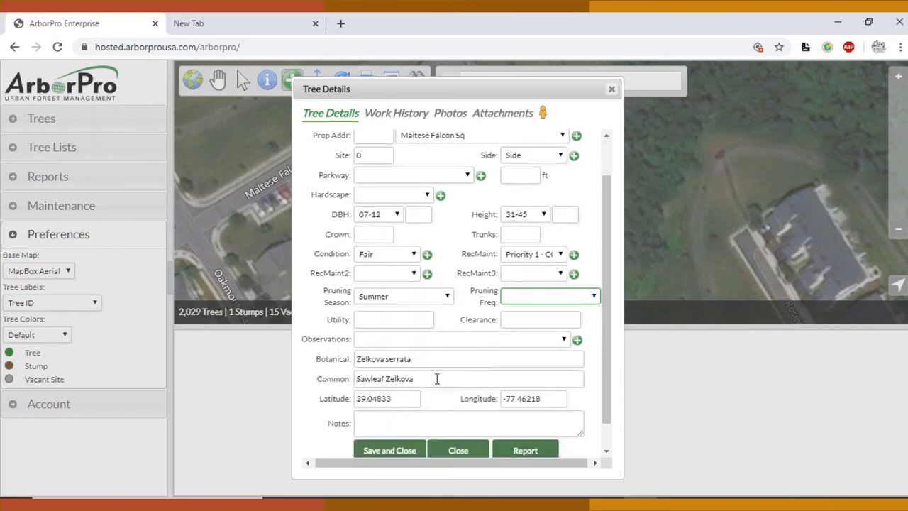
left_click_drag(436, 378, 345, 382)
left_click(468, 382)
left_click_drag(440, 379, 344, 377)
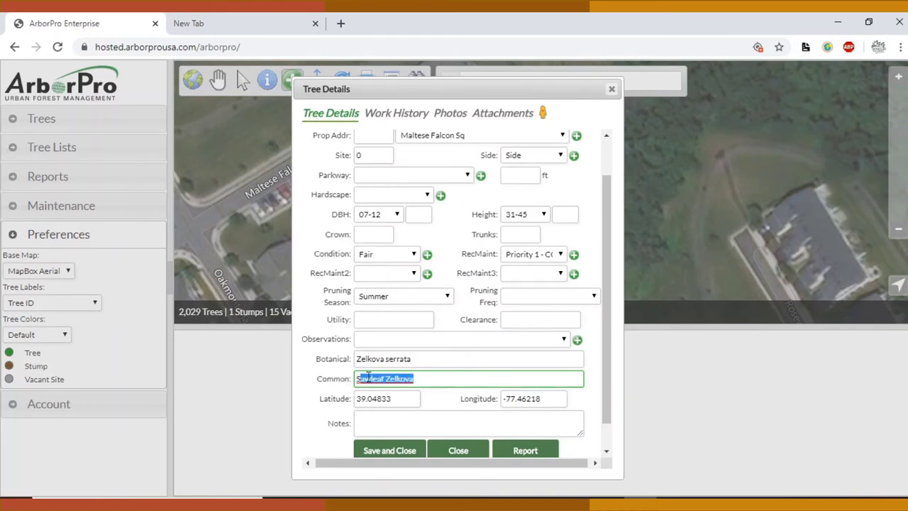
left_click(411, 378)
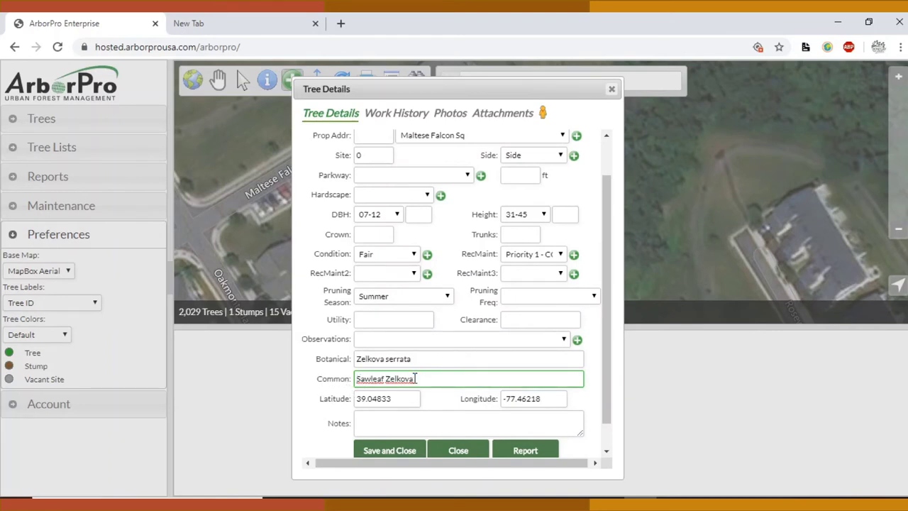
scroll(415, 379, "up", 2)
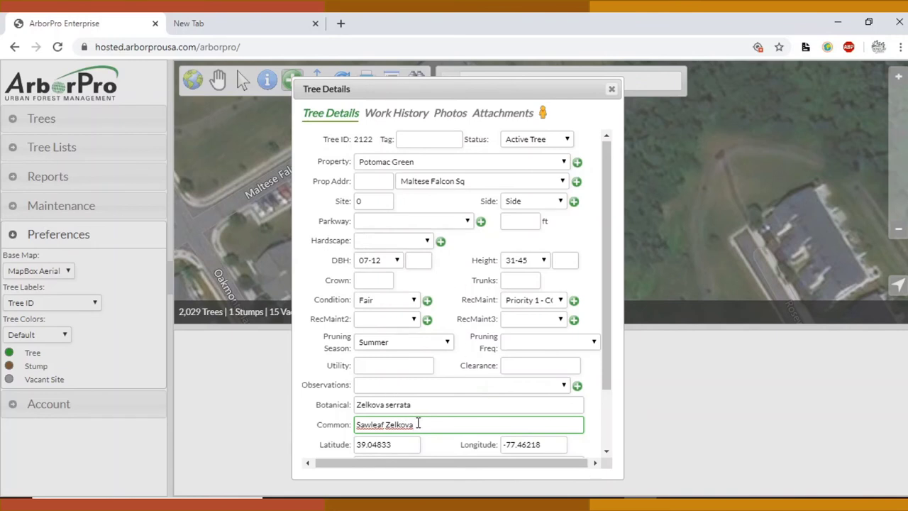
Replace the new tree's common name with maple and browse the suggested maple species.
left_click_drag(419, 423, 359, 425)
type("maple")
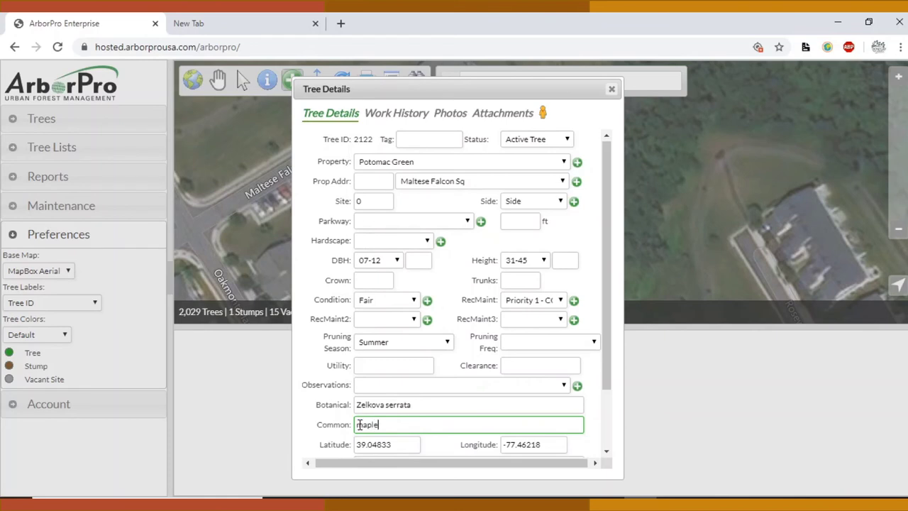
scroll(425, 419, "down", 2)
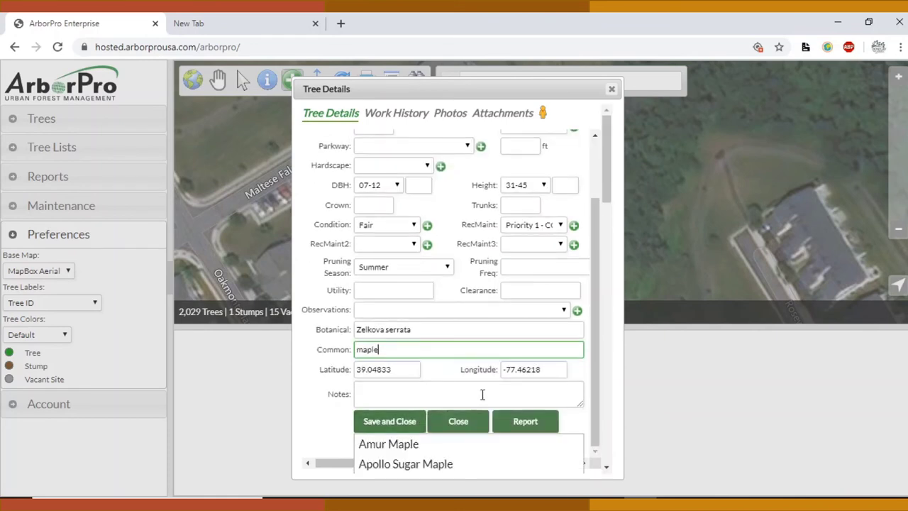
scroll(496, 395, "down", 3)
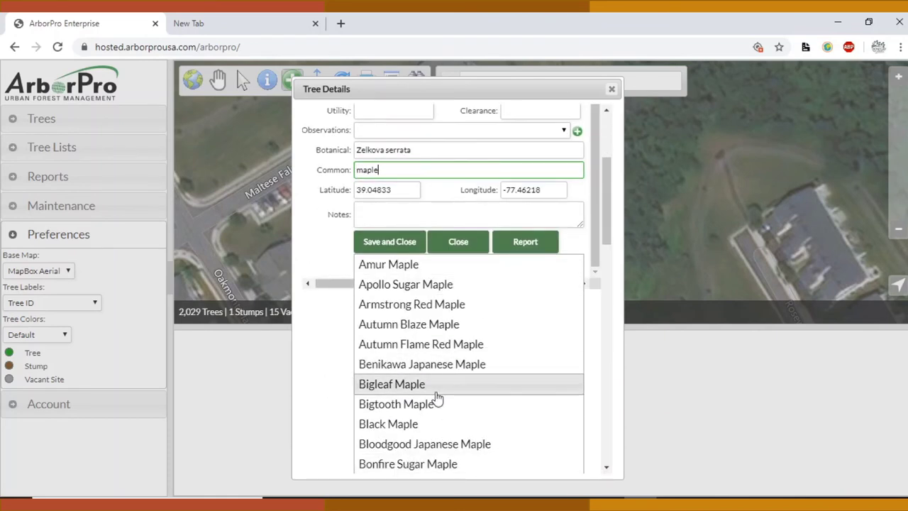
scroll(437, 399, "down", 3)
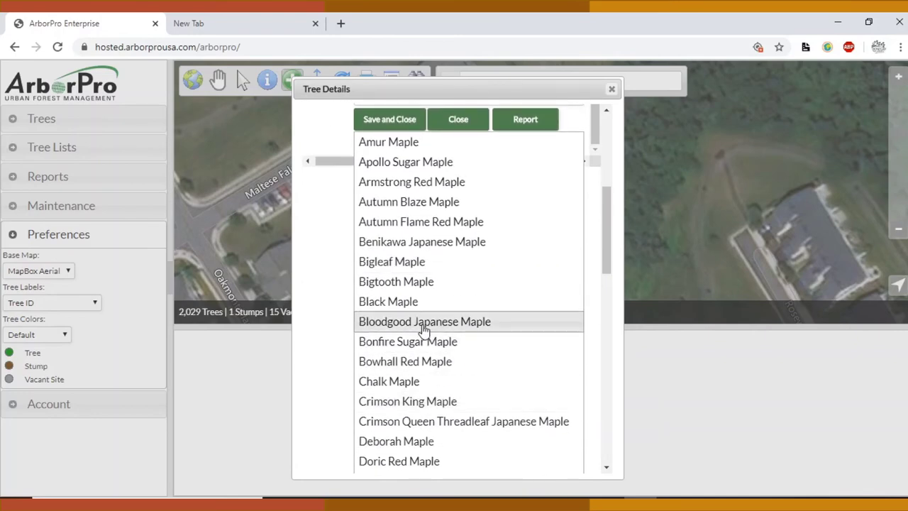
scroll(424, 331, "down", 5)
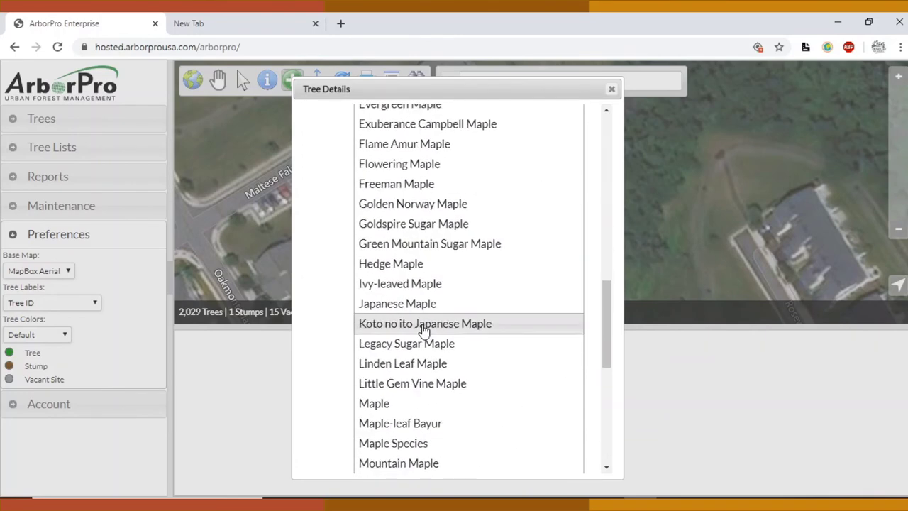
scroll(424, 331, "down", 3)
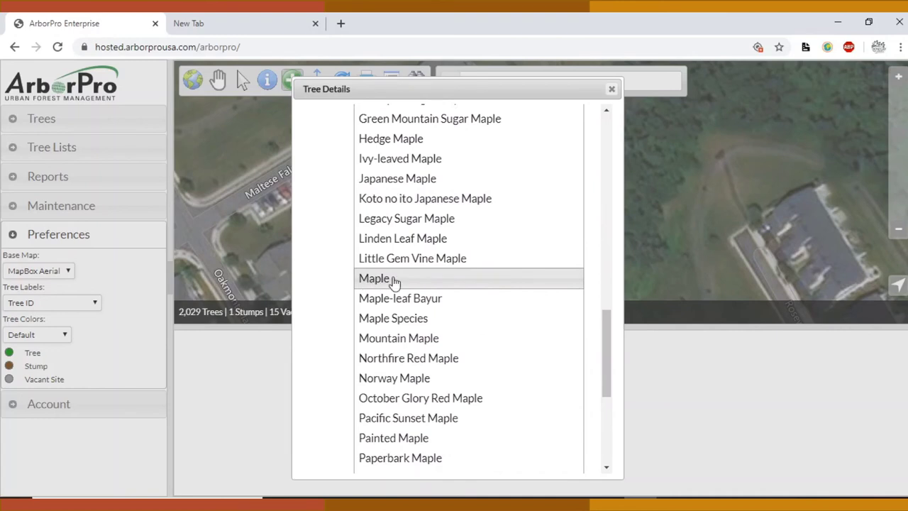
scroll(421, 312, "down", 4)
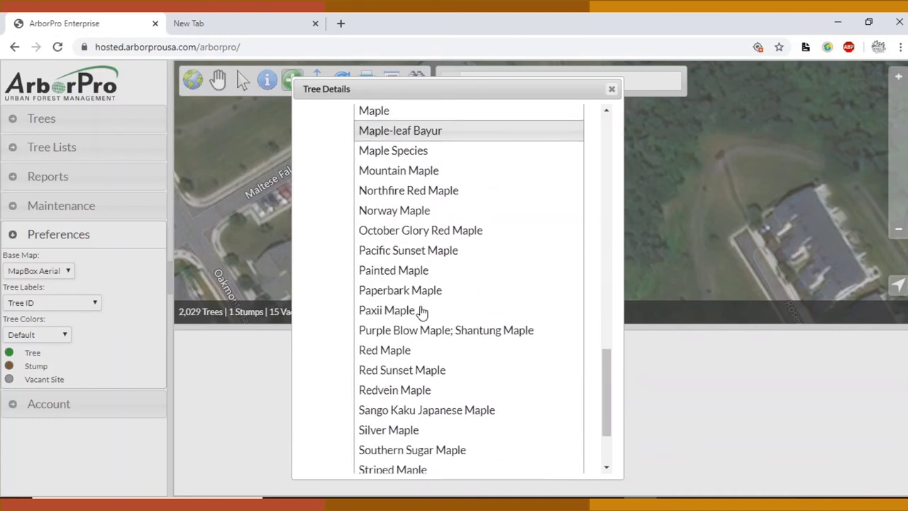
scroll(421, 310, "down", 1)
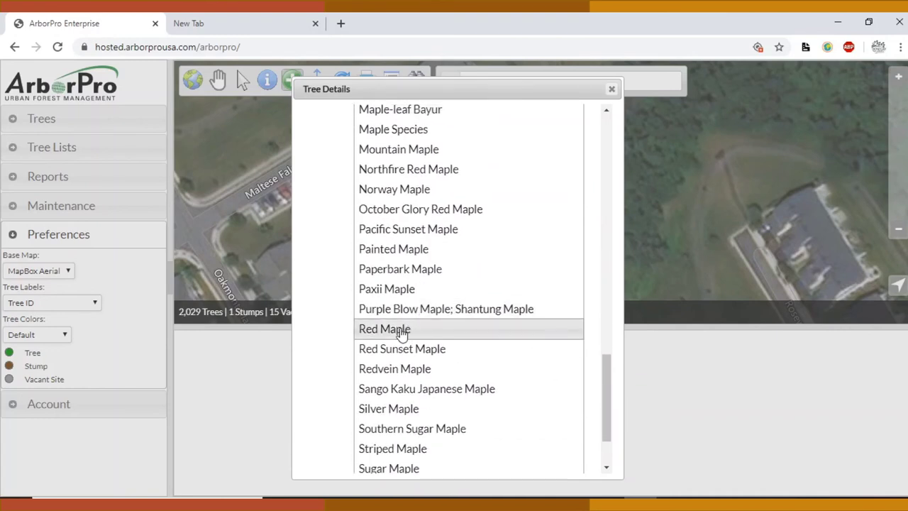
scroll(454, 366, "down", 1)
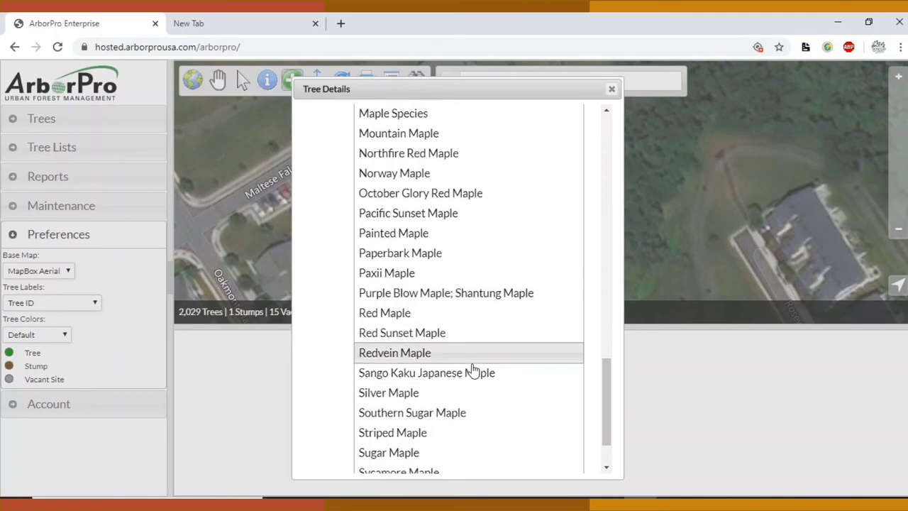
scroll(473, 370, "down", 2)
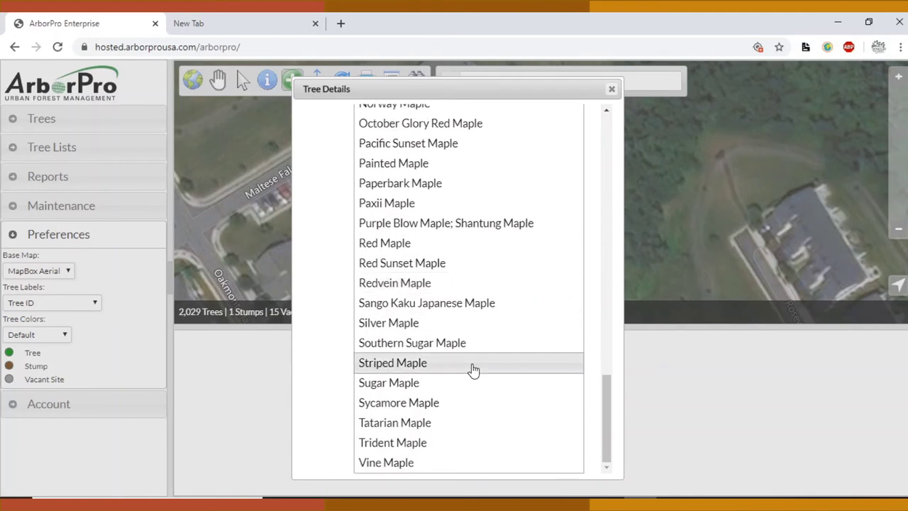
scroll(473, 370, "up", 5)
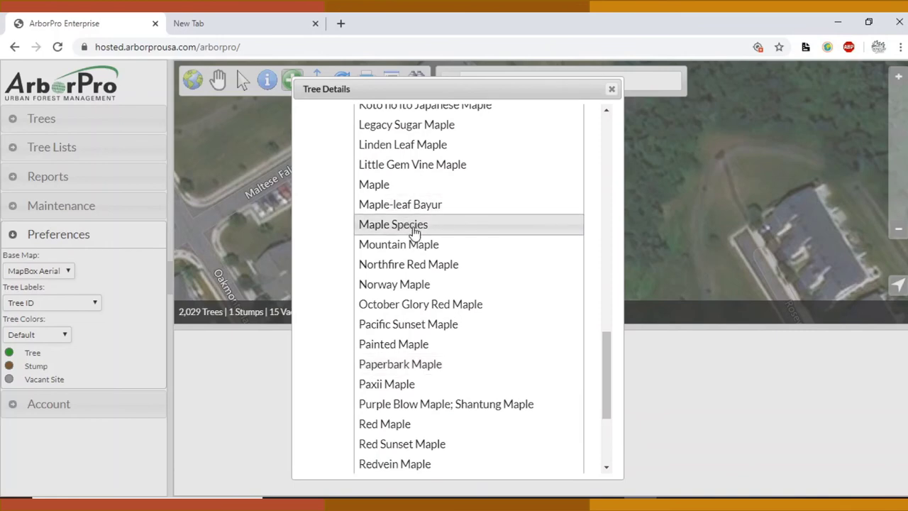
scroll(434, 233, "up", 15)
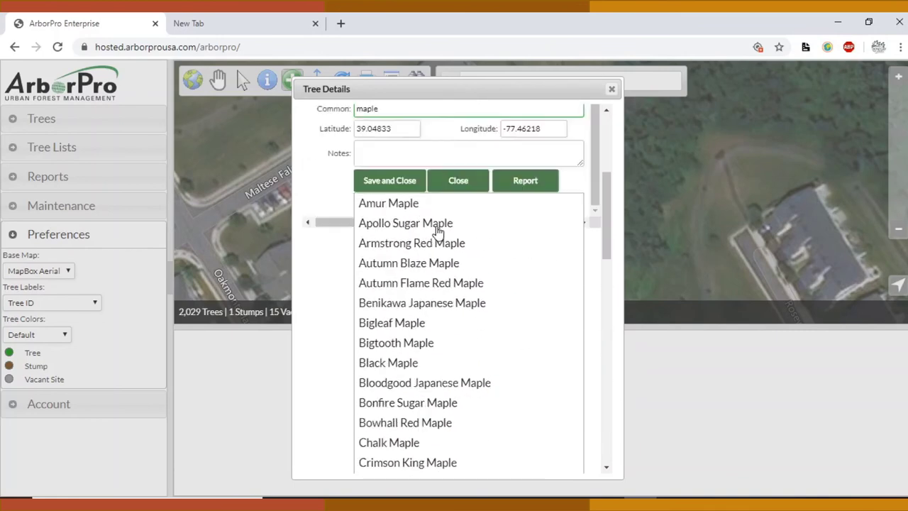
scroll(438, 231, "up", 3)
Check the new tree's observation options and its photo upload, attachments and work history sections, ending back at its details.
left_click(431, 385)
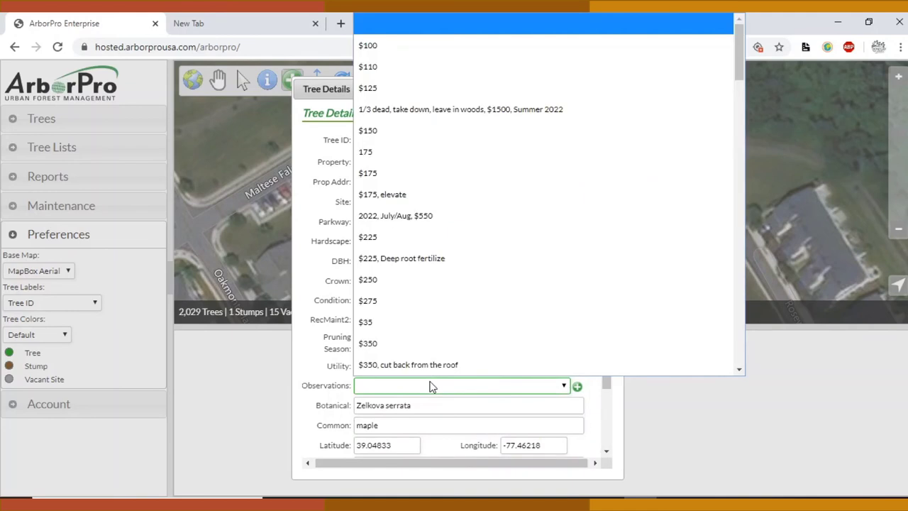
left_click(304, 366)
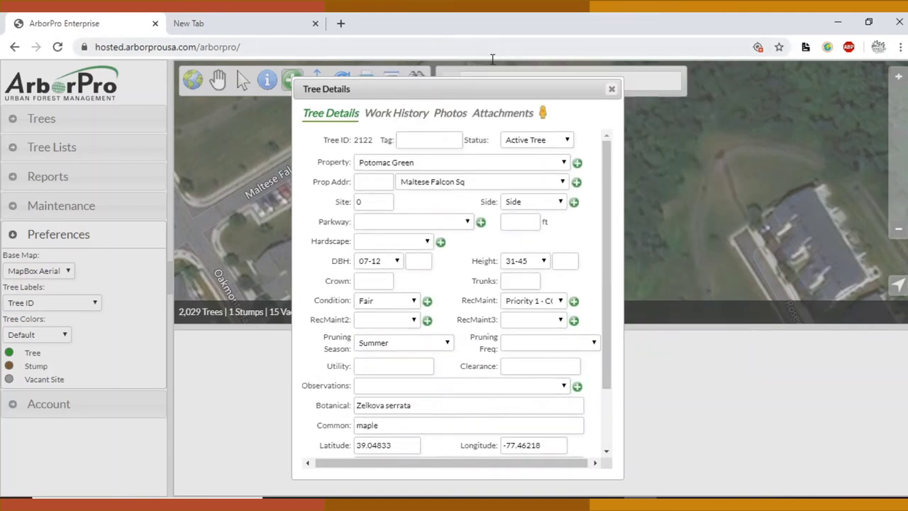
left_click(452, 117)
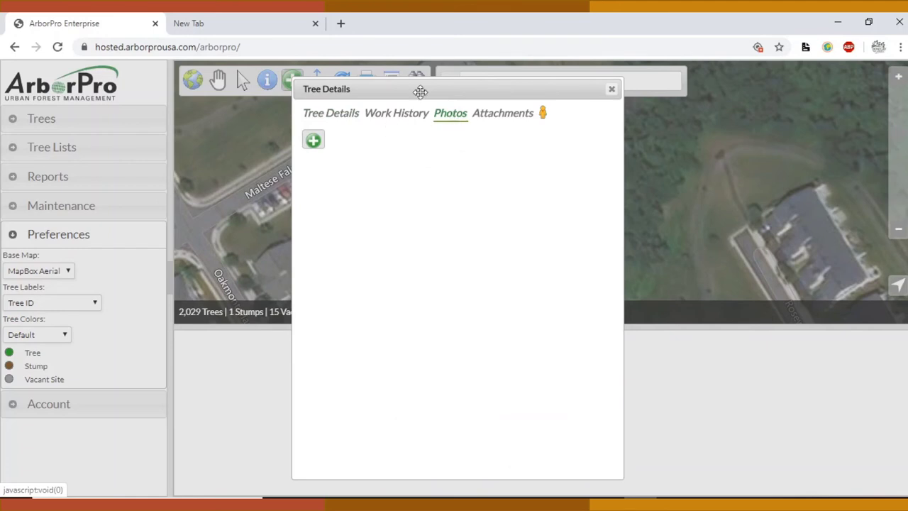
left_click(314, 140)
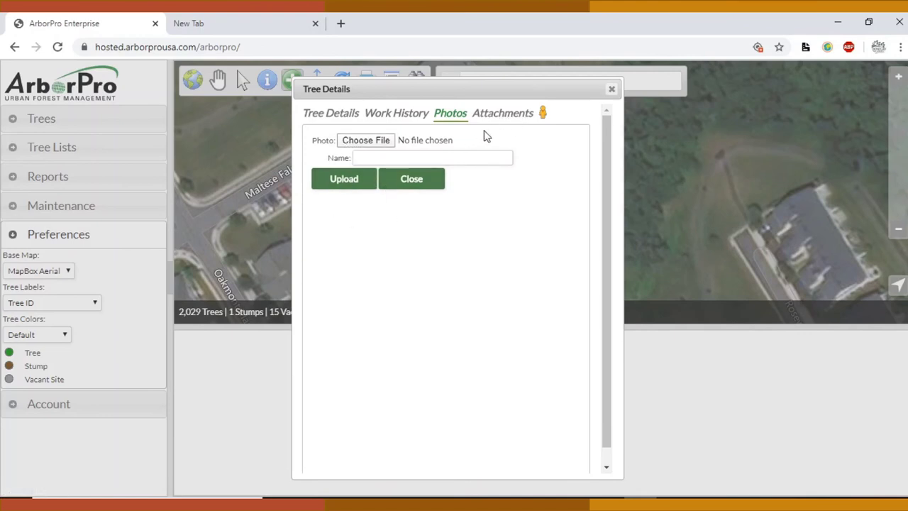
left_click(503, 121)
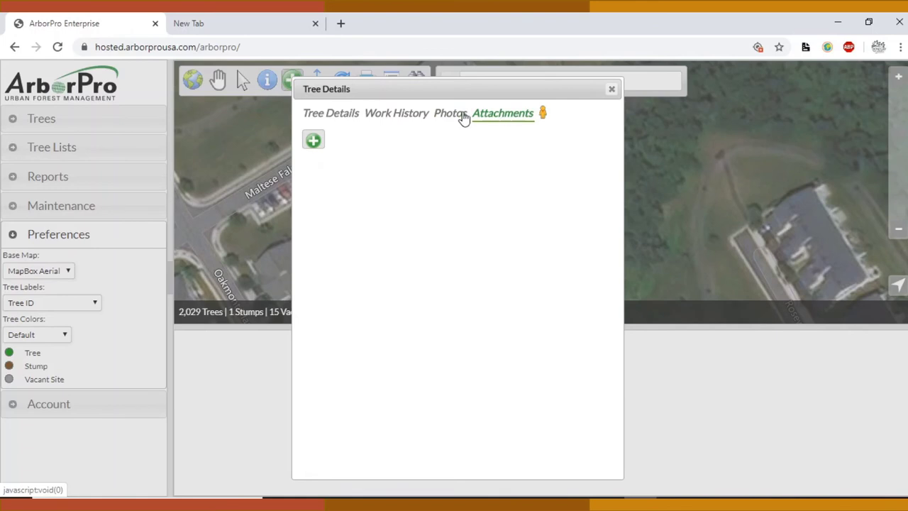
left_click(391, 123)
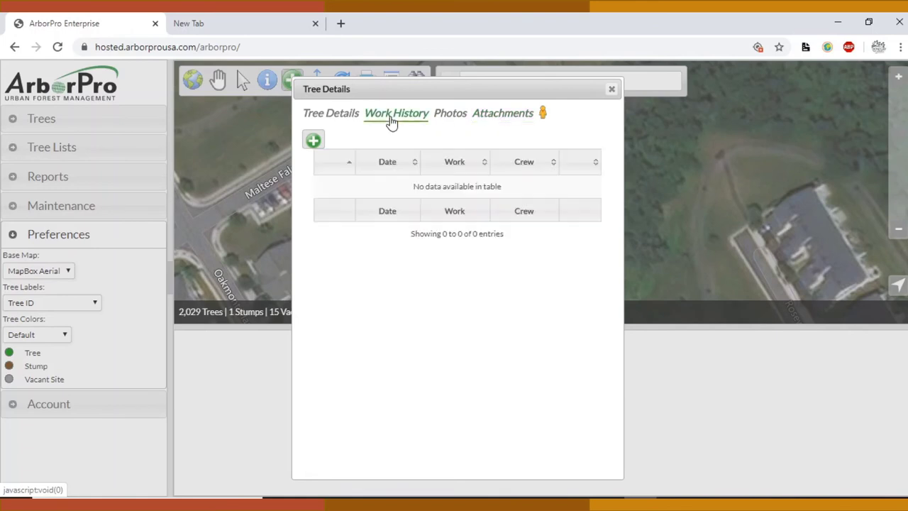
left_click(329, 114)
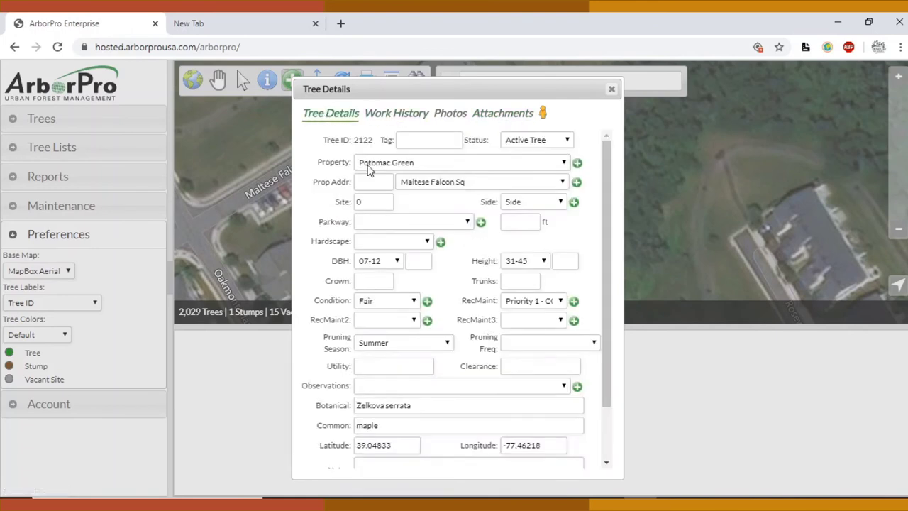
scroll(470, 268, "down", 2)
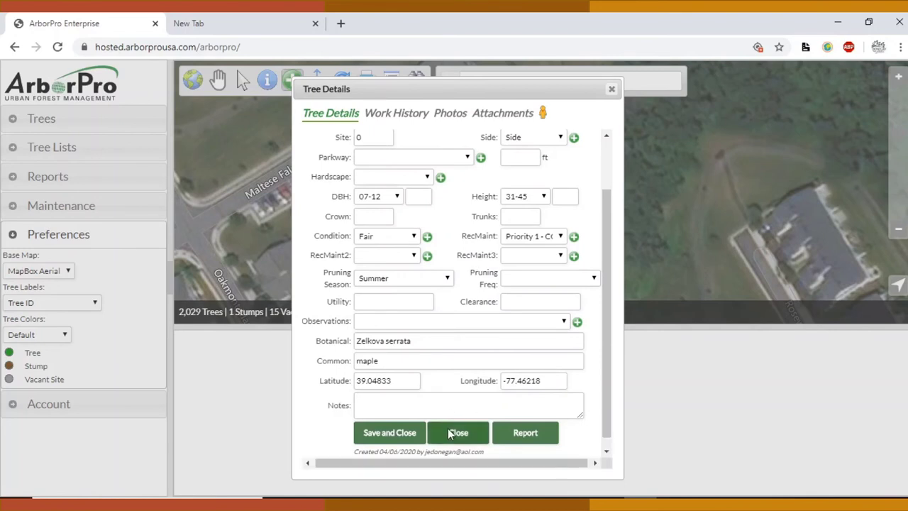
Save the new tree's details, and delete that tree beside Maltese Falcon Sq together with its work history.
left_click(402, 434)
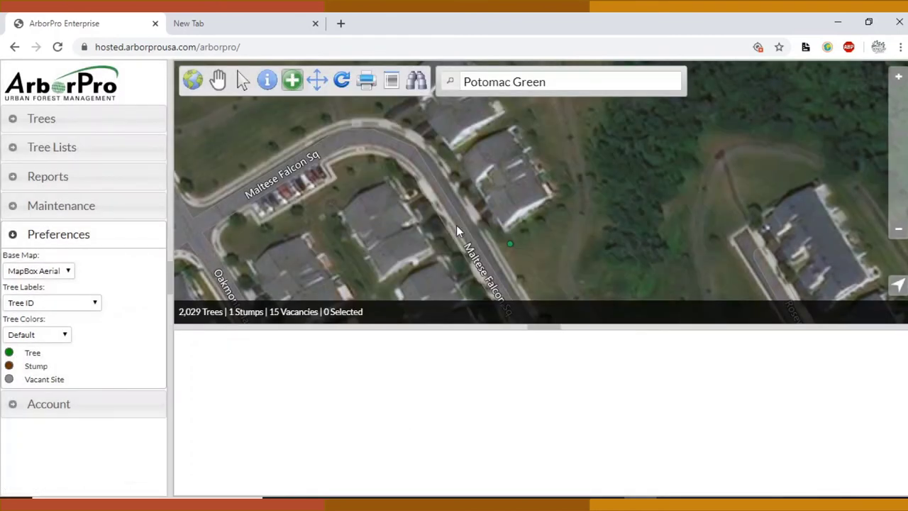
left_click(243, 81)
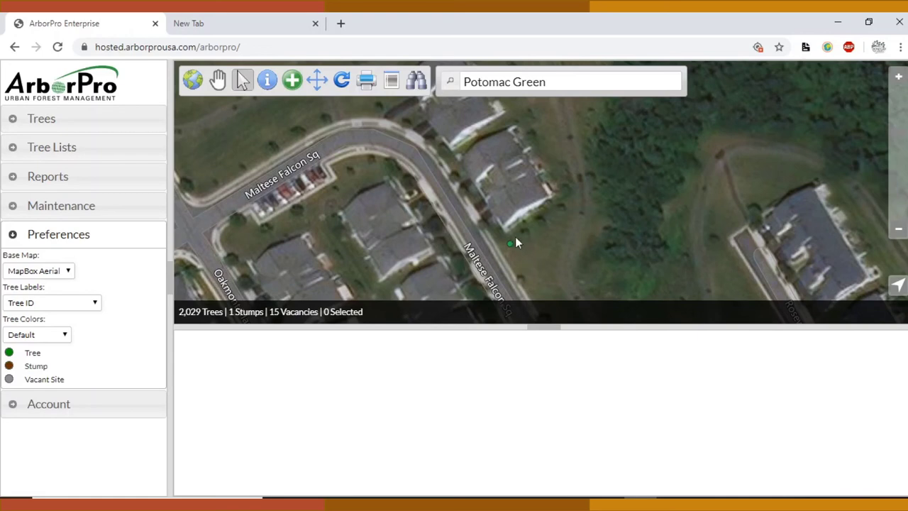
left_click(509, 245)
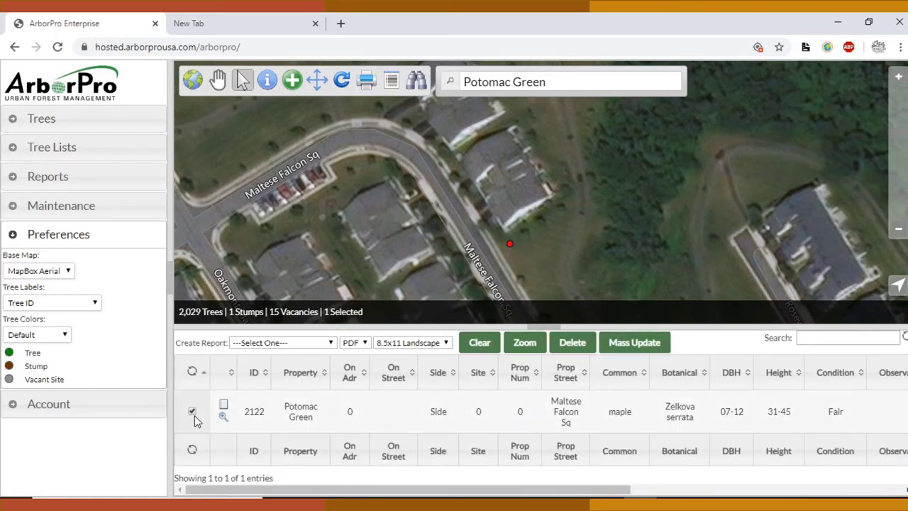
left_click(575, 353)
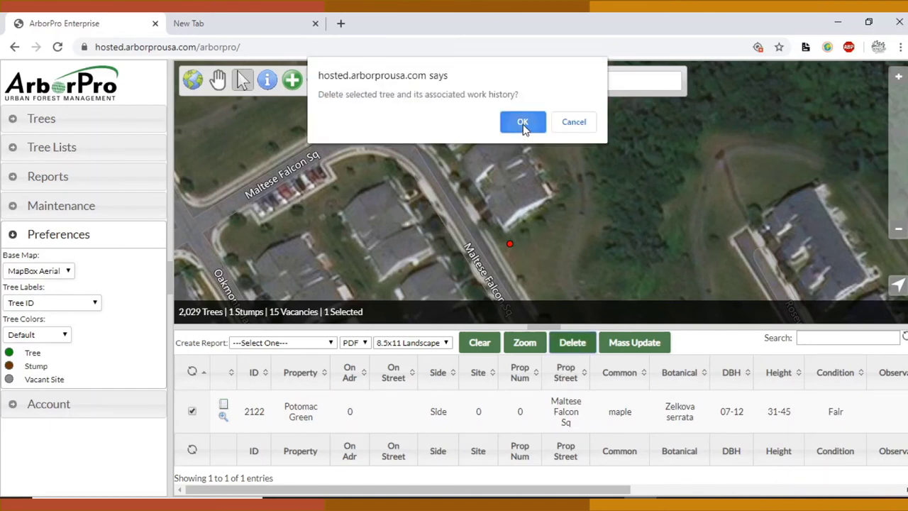
left_click(523, 123)
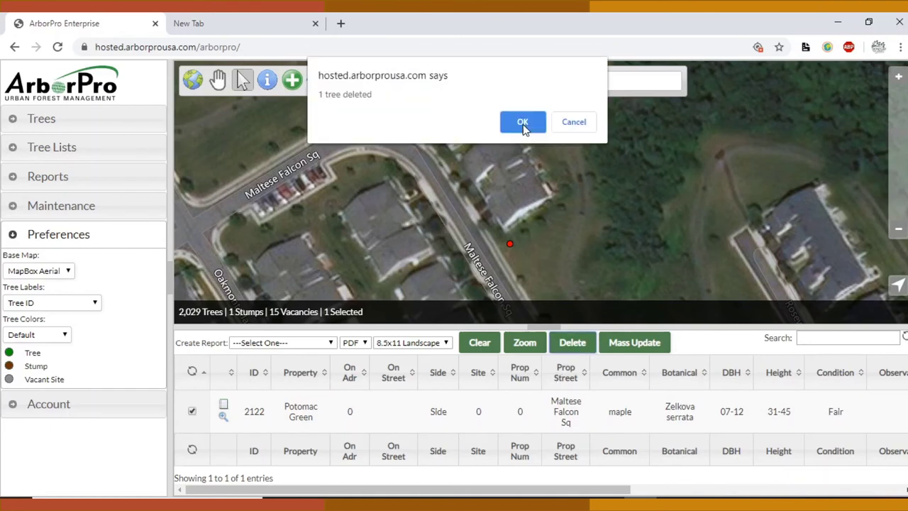
left_click(522, 124)
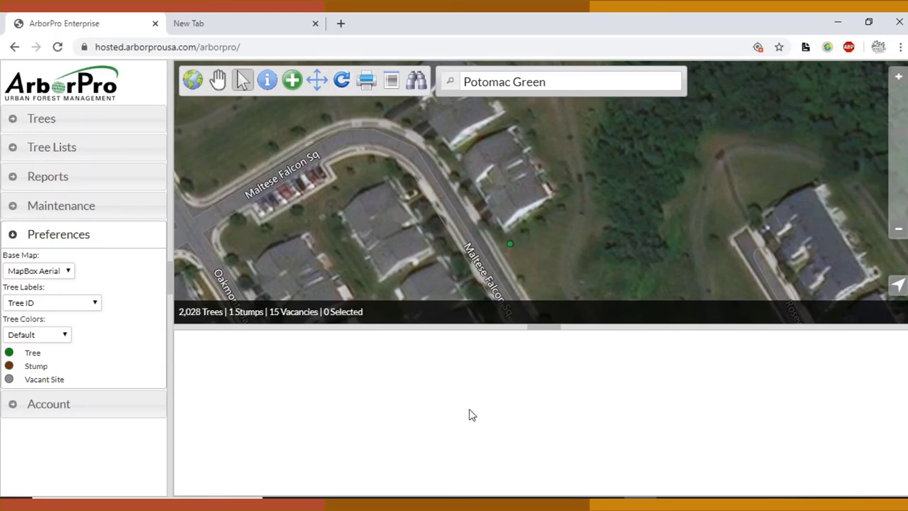
Enlarge the map area and search the inventory for the tree with ID 2010.
left_click_drag(563, 324, 554, 334)
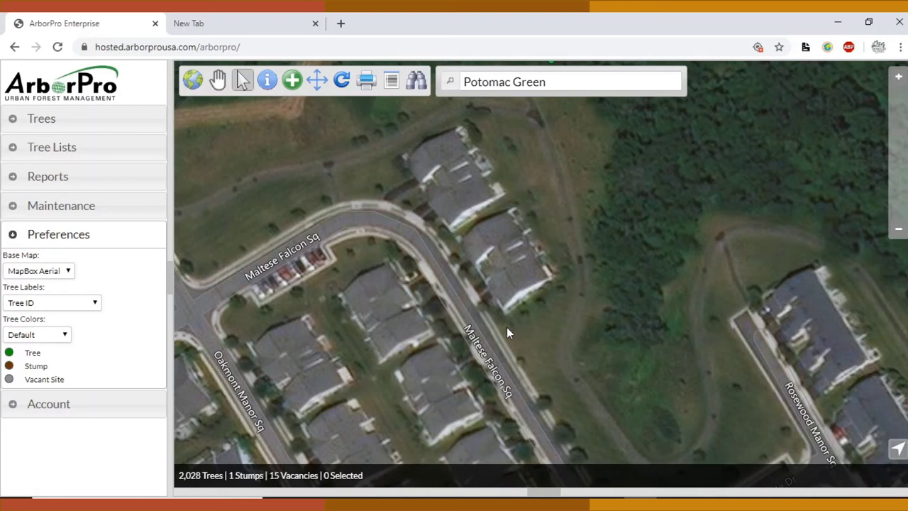
left_click(219, 80)
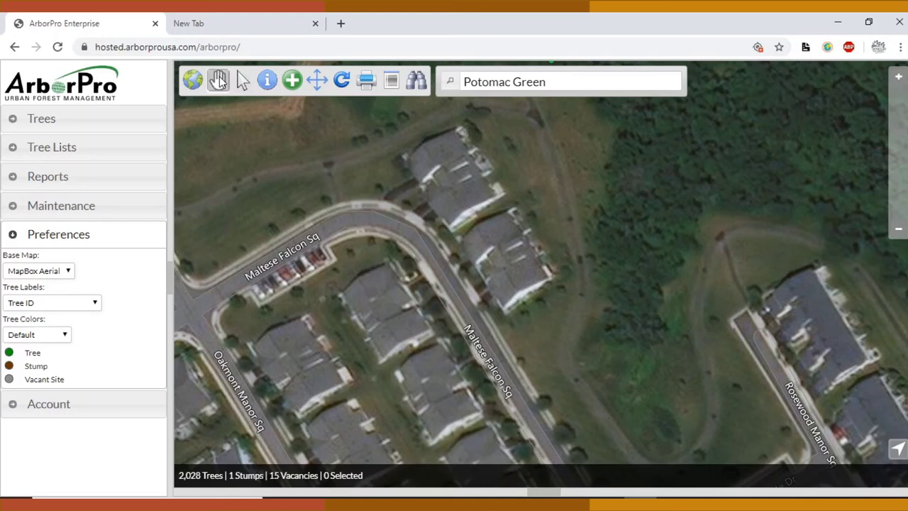
left_click(898, 230)
left_click(898, 229)
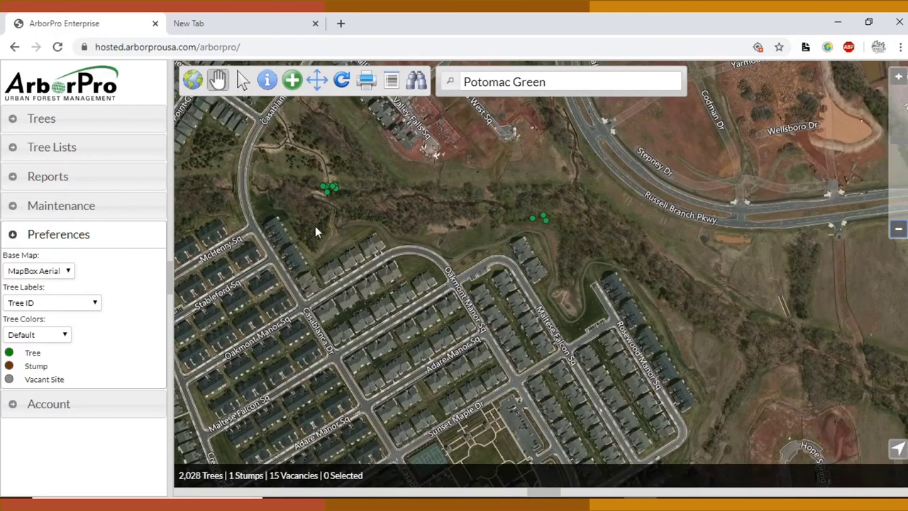
left_click_drag(316, 229, 420, 274)
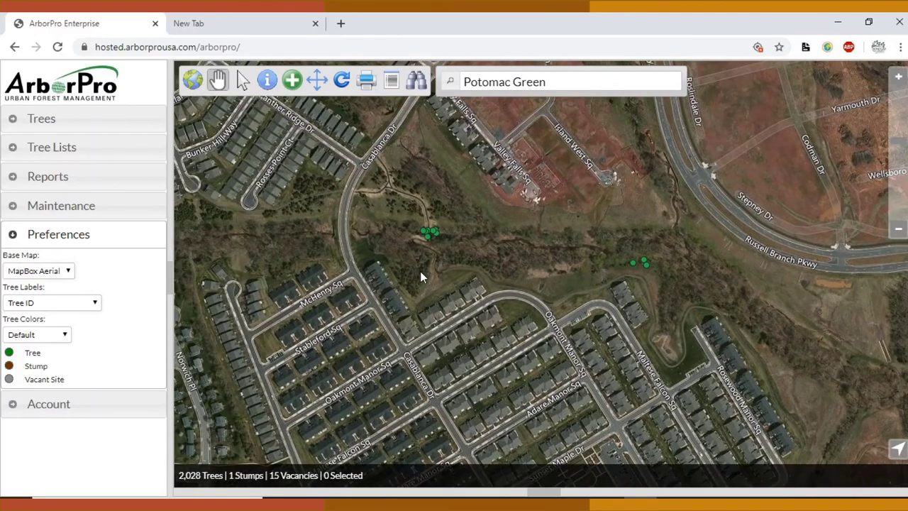
left_click(416, 80)
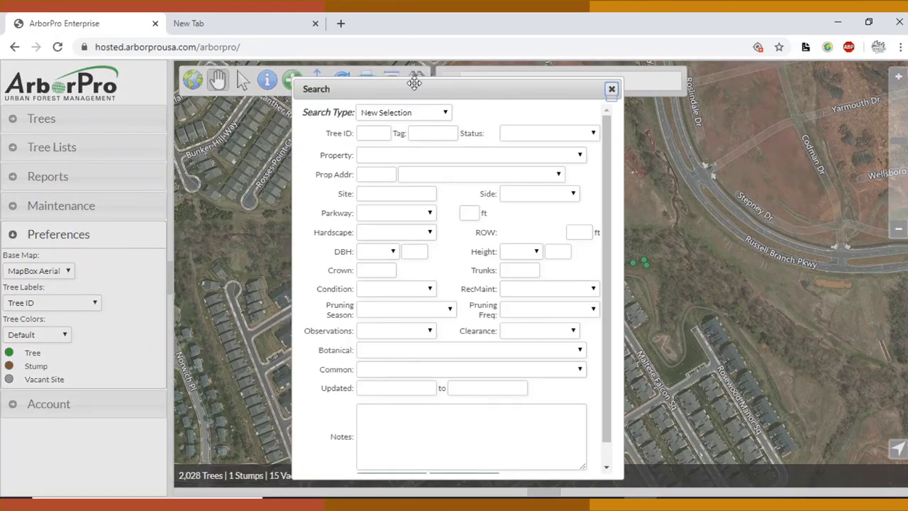
left_click(377, 127)
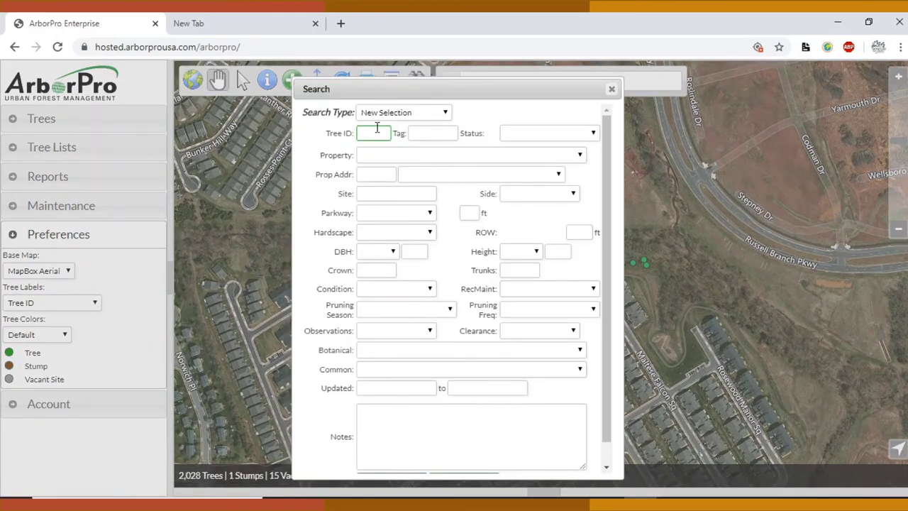
type("2010")
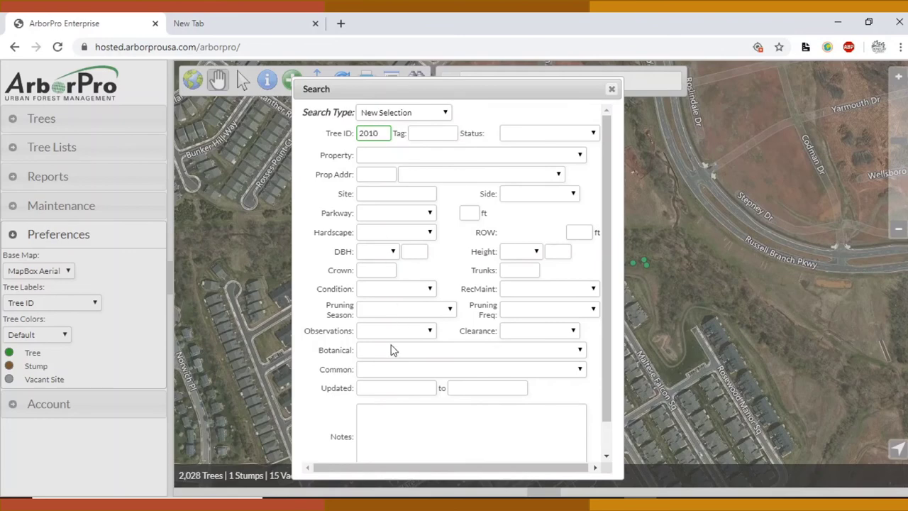
scroll(392, 349, "down", 2)
left_click(377, 450)
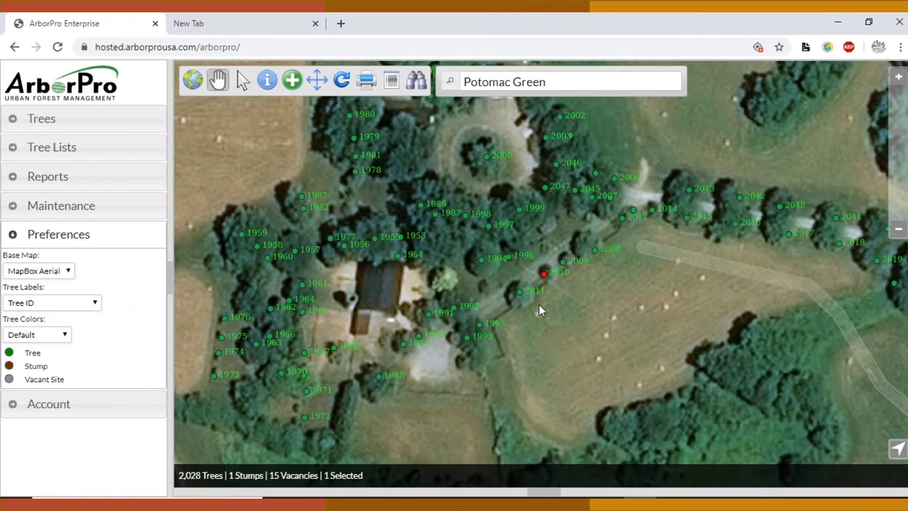
Search the inventory for all trees on the Belmont Greene property.
left_click(410, 88)
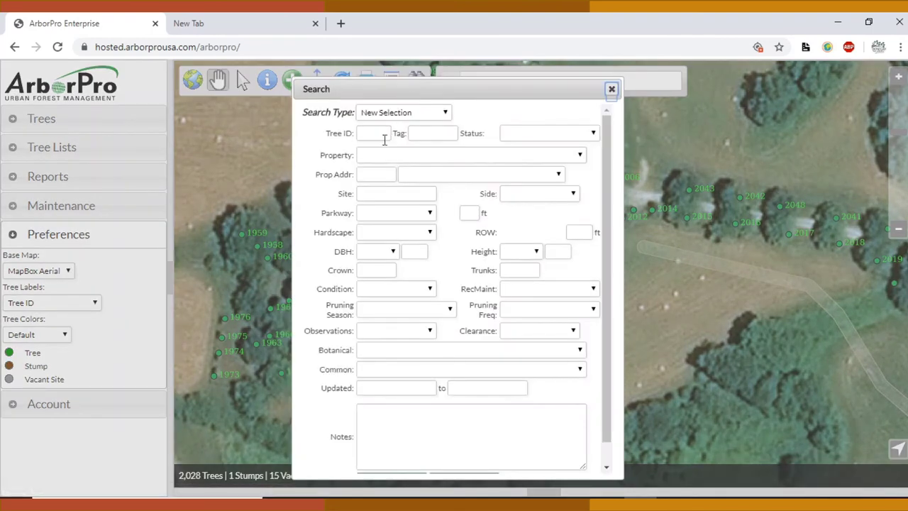
left_click(374, 133)
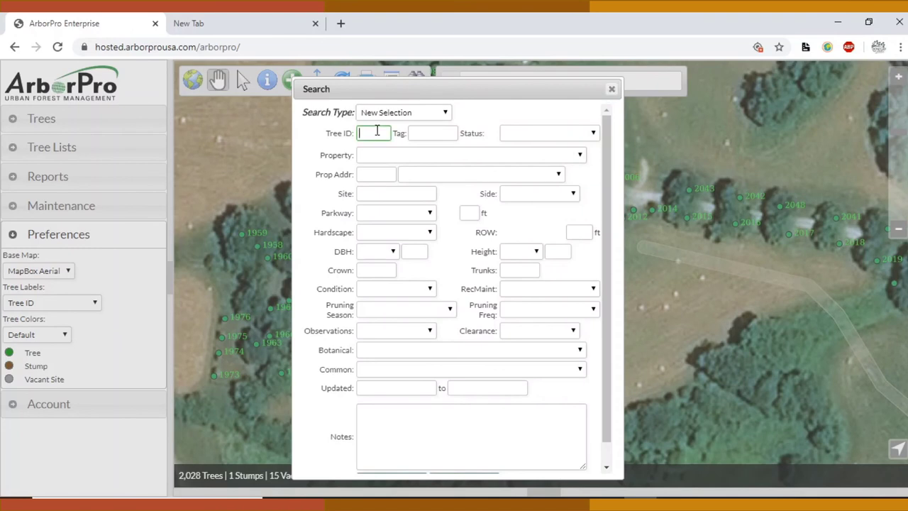
left_click(365, 176)
left_click(401, 160)
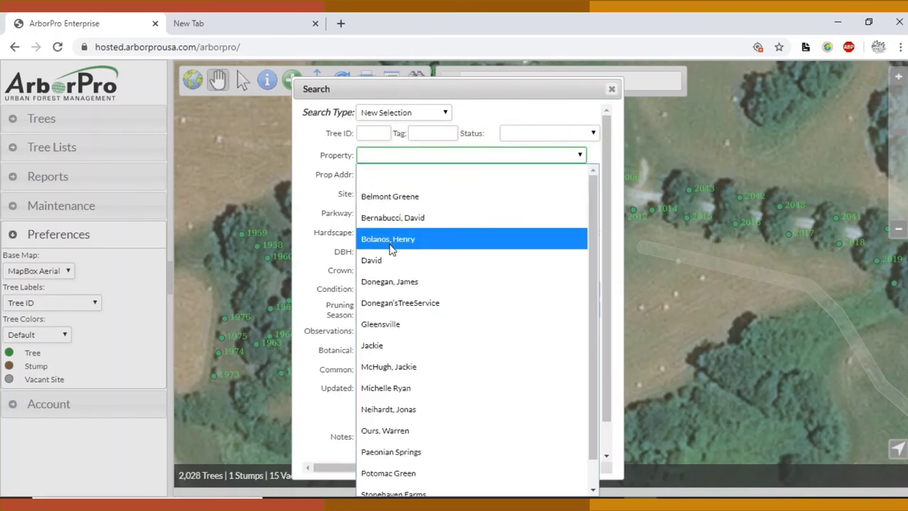
left_click(410, 196)
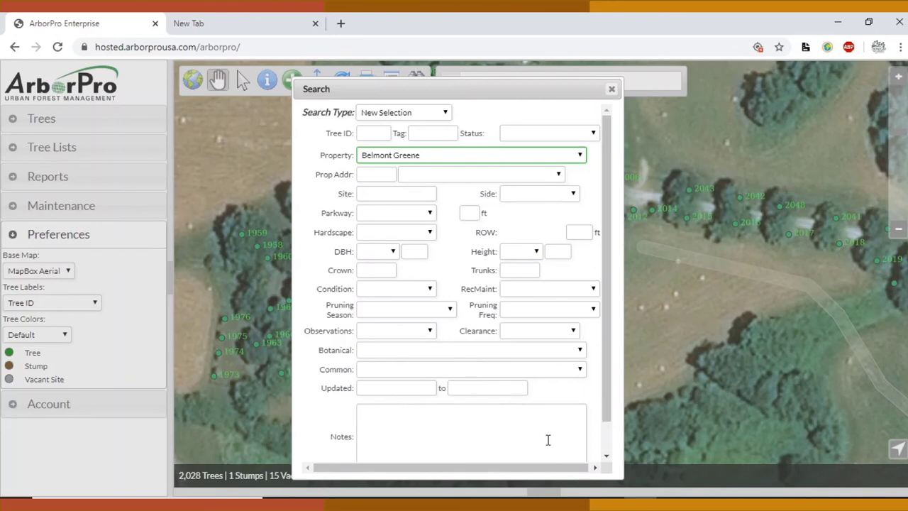
scroll(547, 437, "down", 2)
left_click(389, 452)
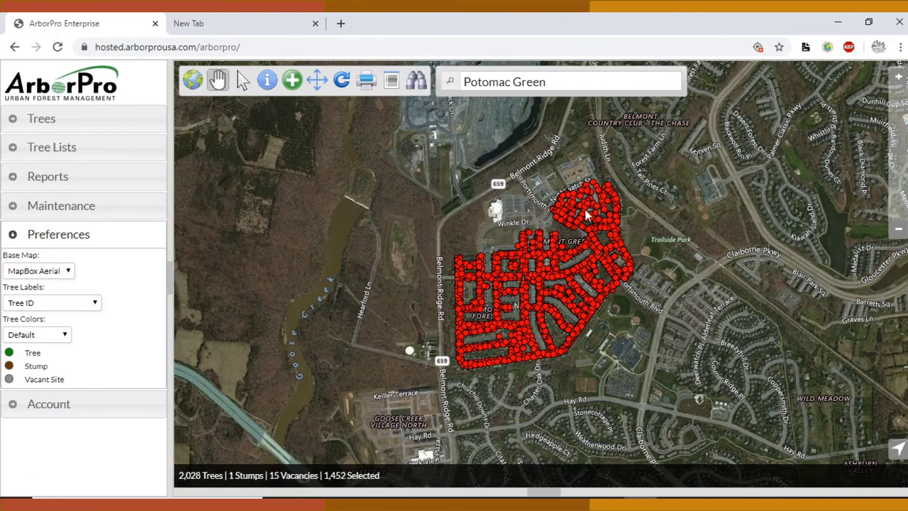
Search the inventory for all trees whose property street is Cruden Bay Dr.
left_click(415, 79)
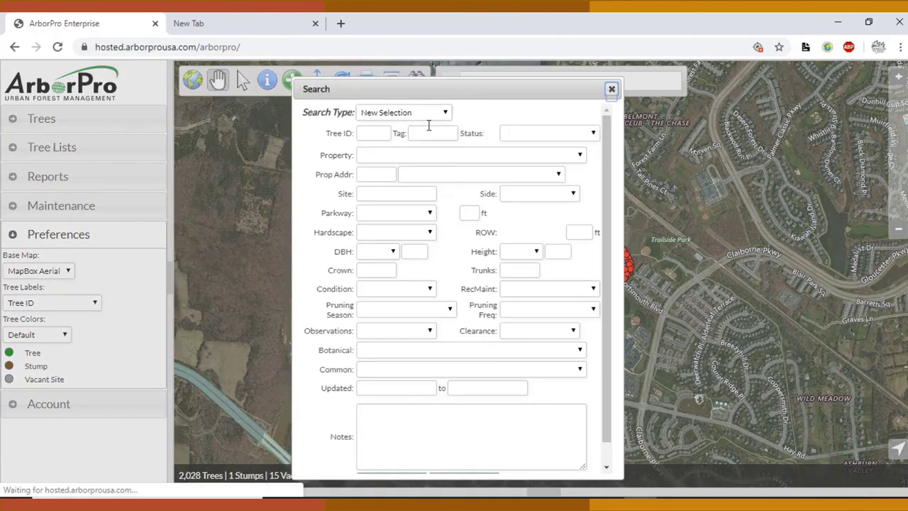
left_click(462, 155)
left_click(463, 158)
left_click(451, 175)
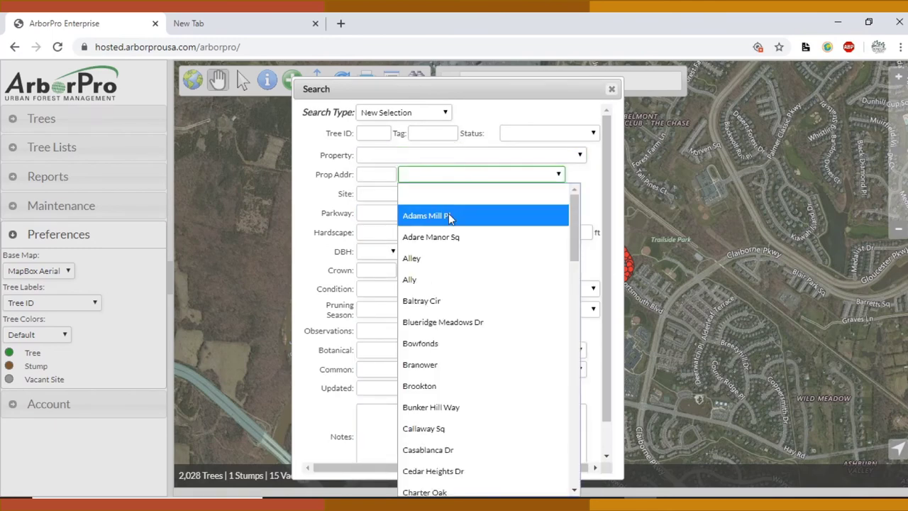
scroll(455, 352, "down", 5)
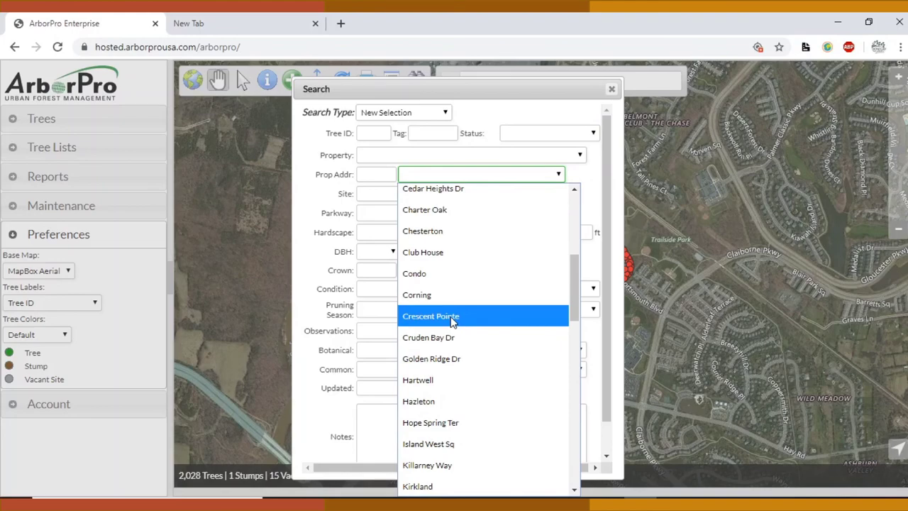
left_click(451, 344)
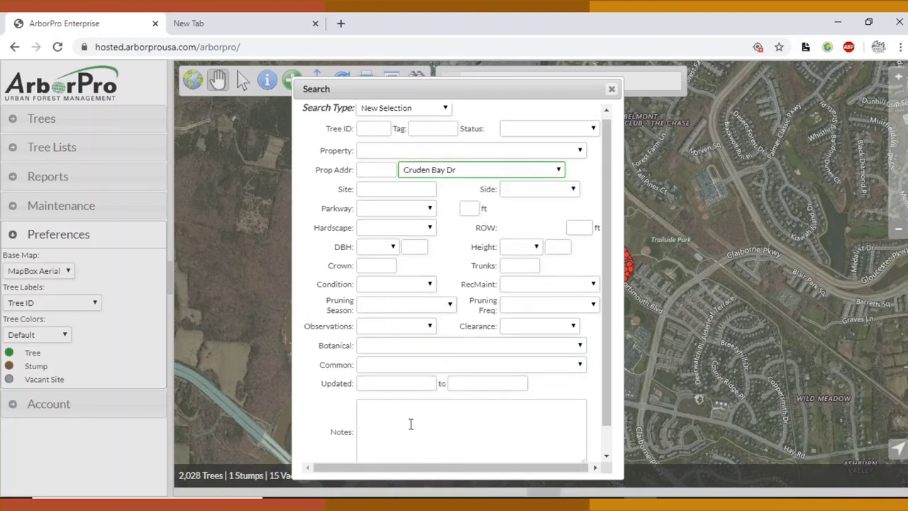
scroll(409, 424, "down", 1)
left_click(405, 452)
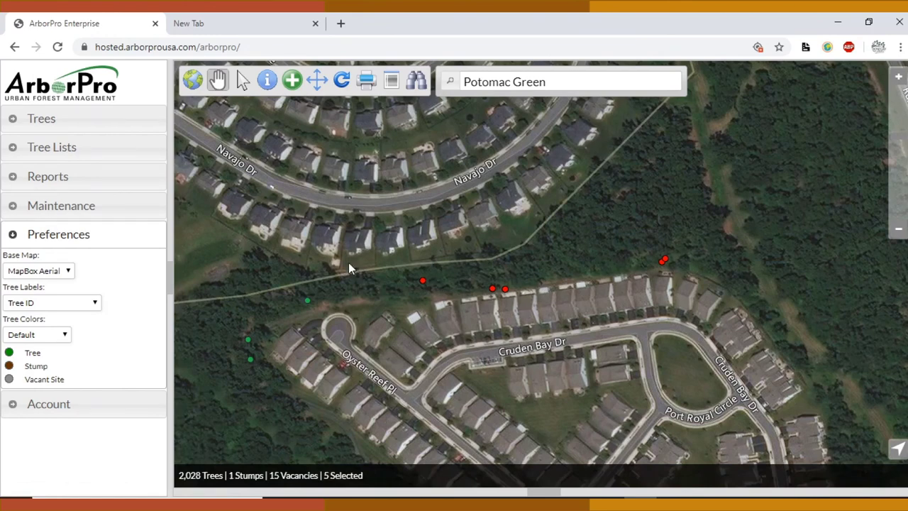
Try the two-point mode for moving trees, return to panning, and refresh the map.
left_click(317, 81)
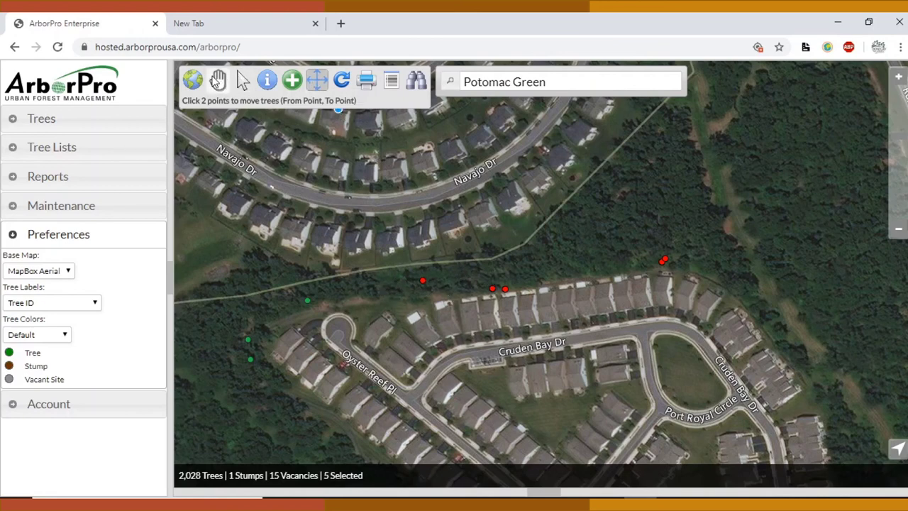
left_click(217, 80)
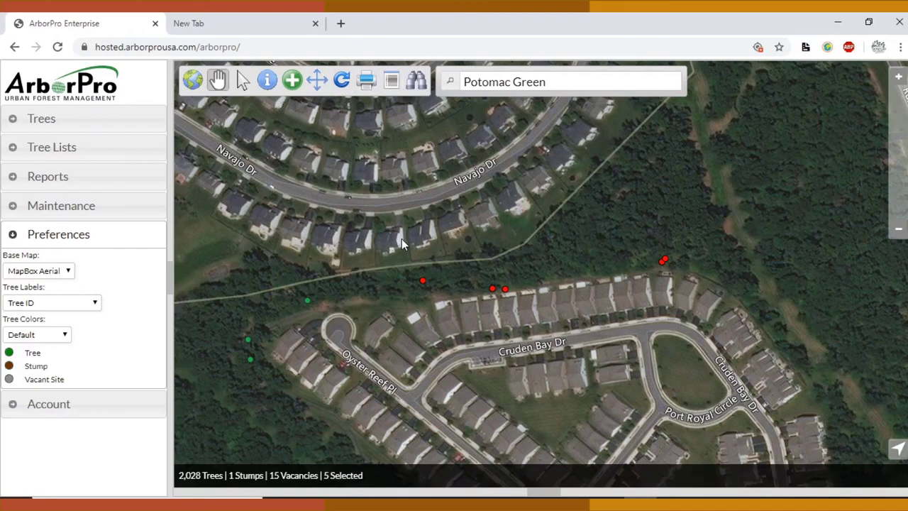
left_click(341, 80)
Examine the mapped trees from Oyster Reef Pl along Casablanca Dr to the woods near Maltese Falcon Sq.
left_click_drag(509, 270, 672, 235)
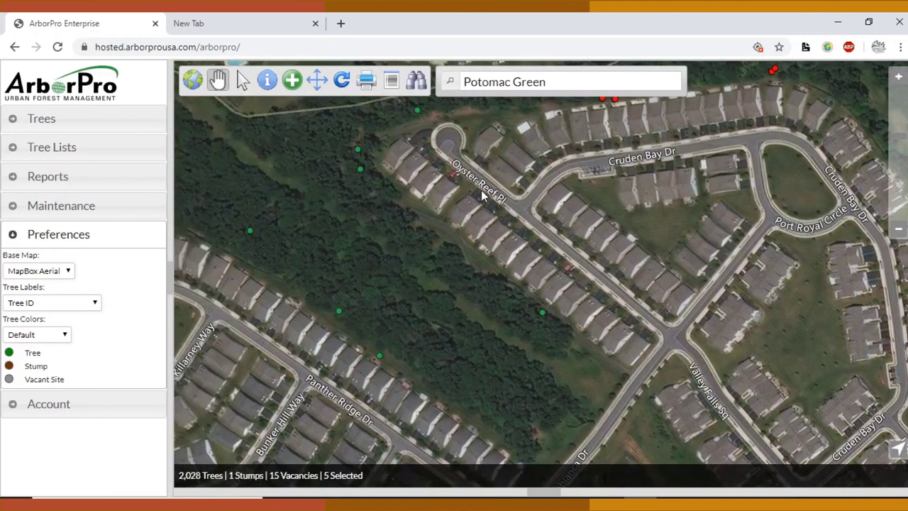
left_click_drag(487, 196, 543, 287)
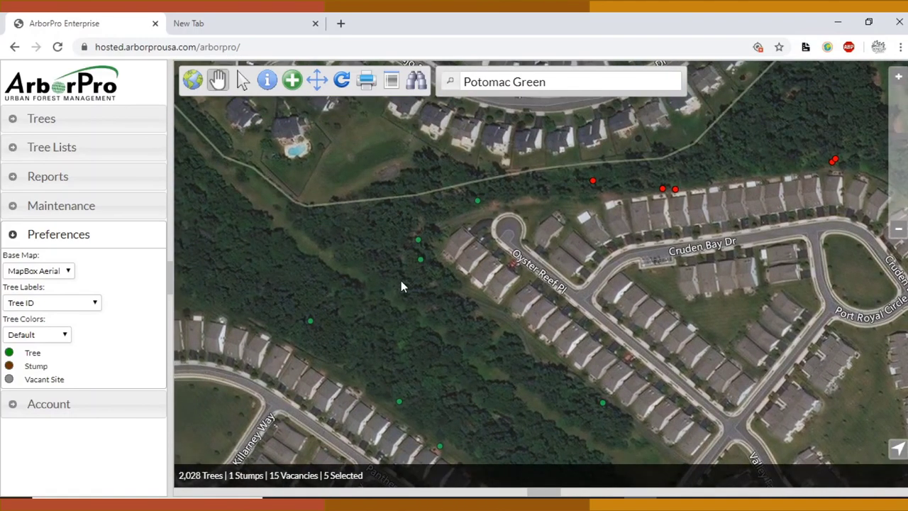
left_click(292, 93)
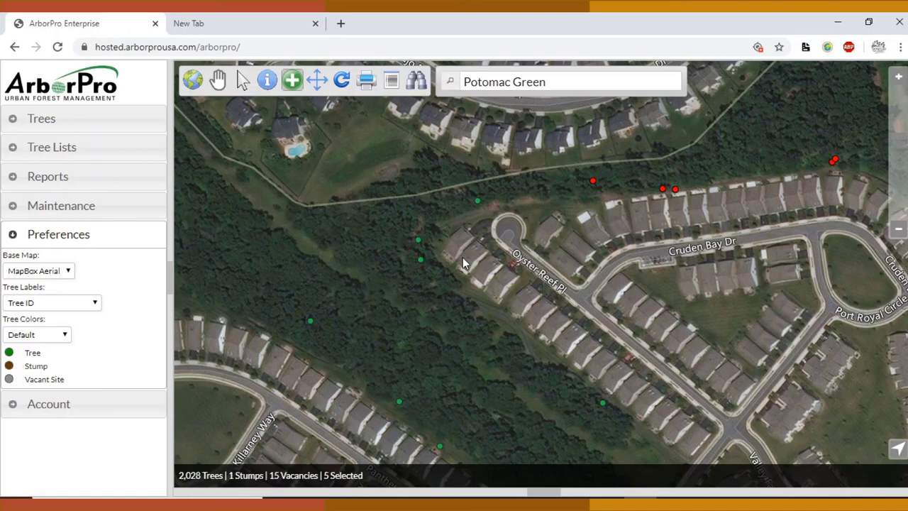
left_click(291, 85)
left_click(218, 81)
left_click_drag(349, 226, 301, 110)
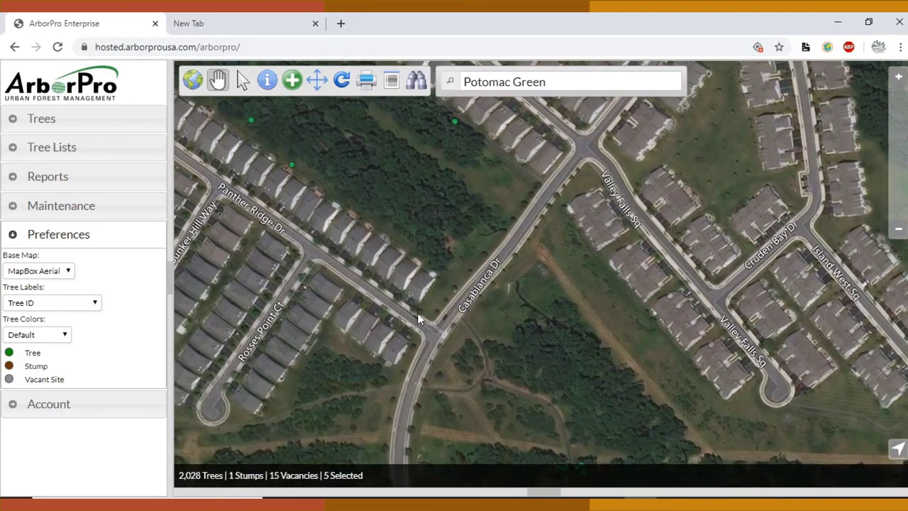
left_click_drag(418, 318, 403, 107)
left_click_drag(503, 199, 402, 158)
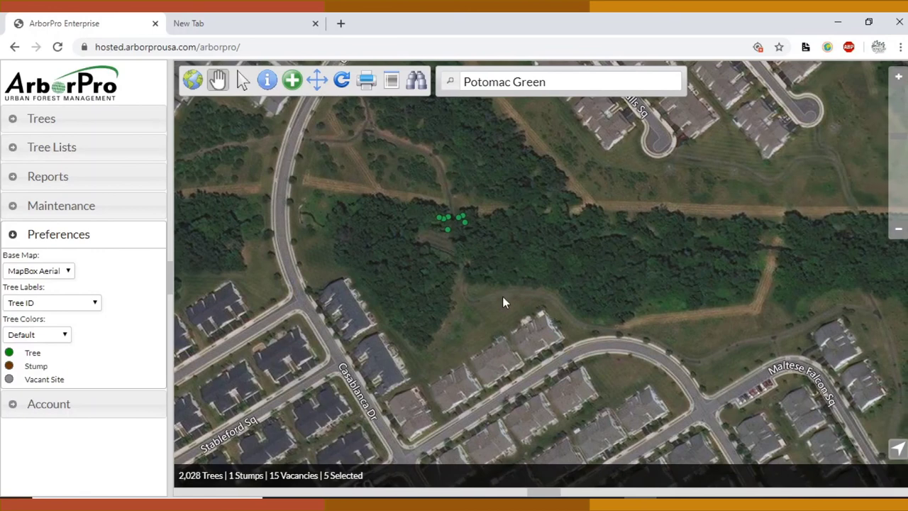
left_click_drag(504, 302, 416, 253)
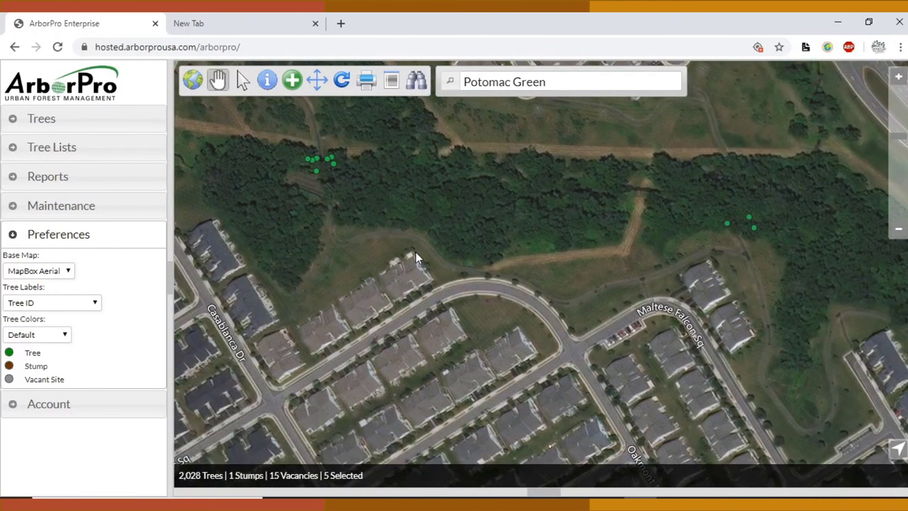